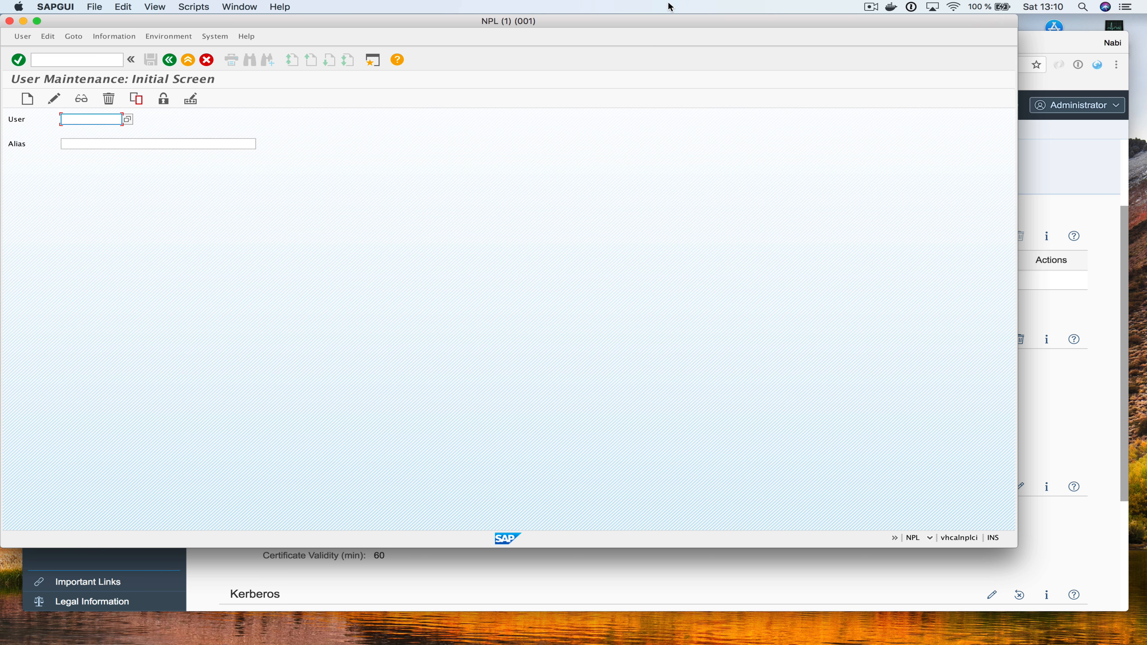
Copy the subaccount's account id from the cockpit URL into SAP GUI's User field
click(1061, 180)
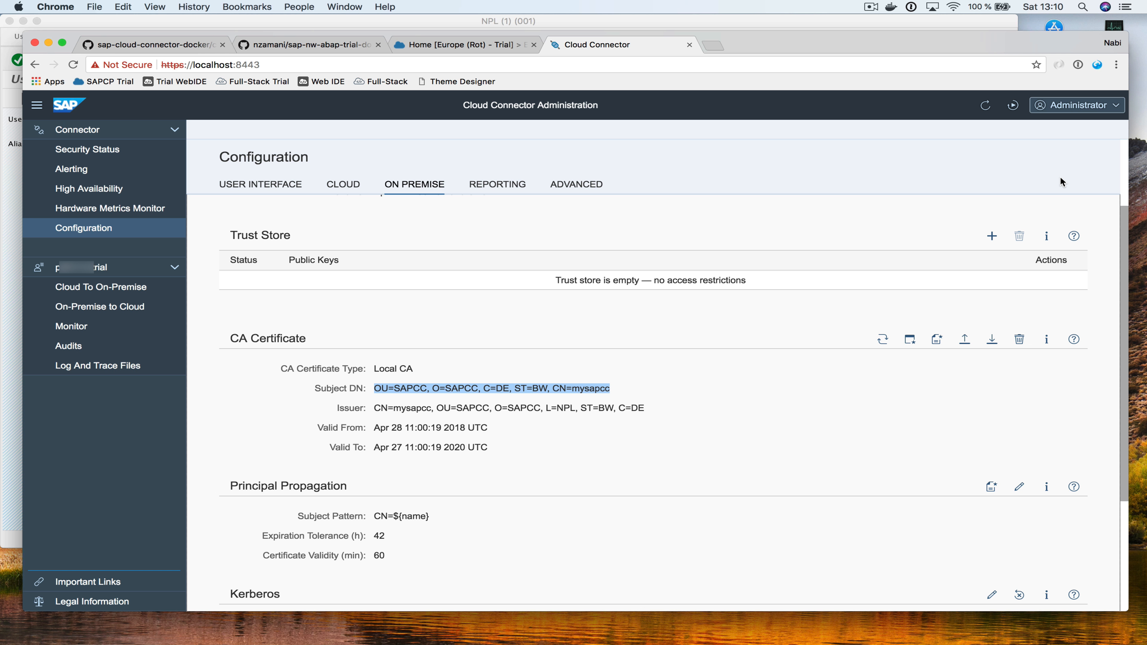
click(454, 46)
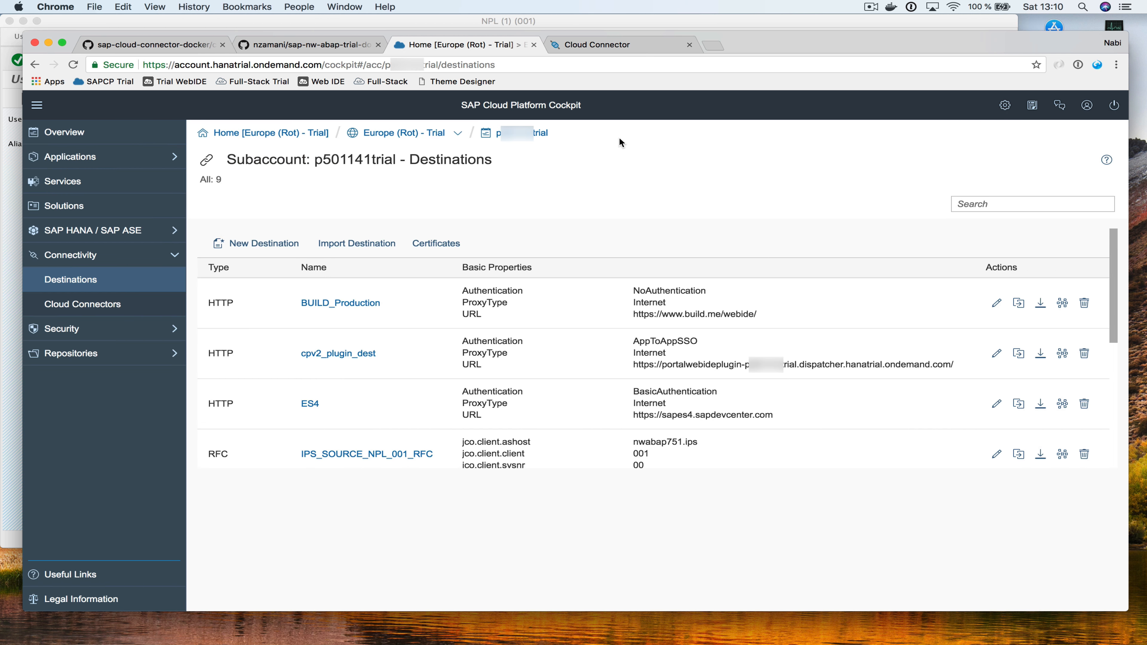
drag(551, 135, 497, 133)
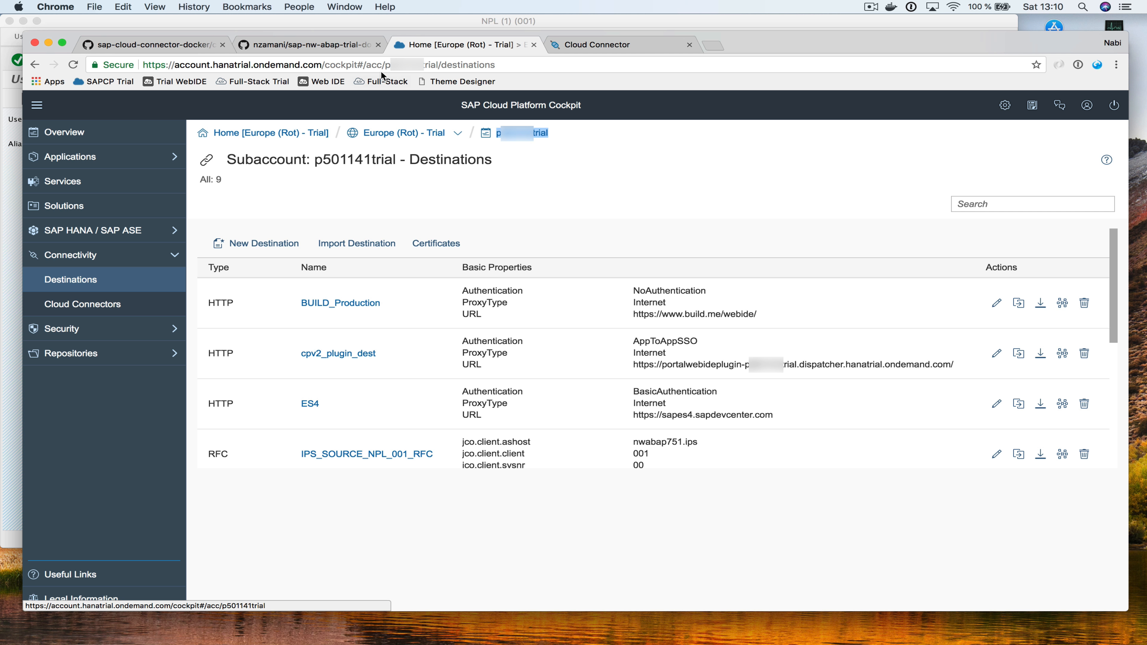
drag(385, 65, 437, 66)
key(super+c)
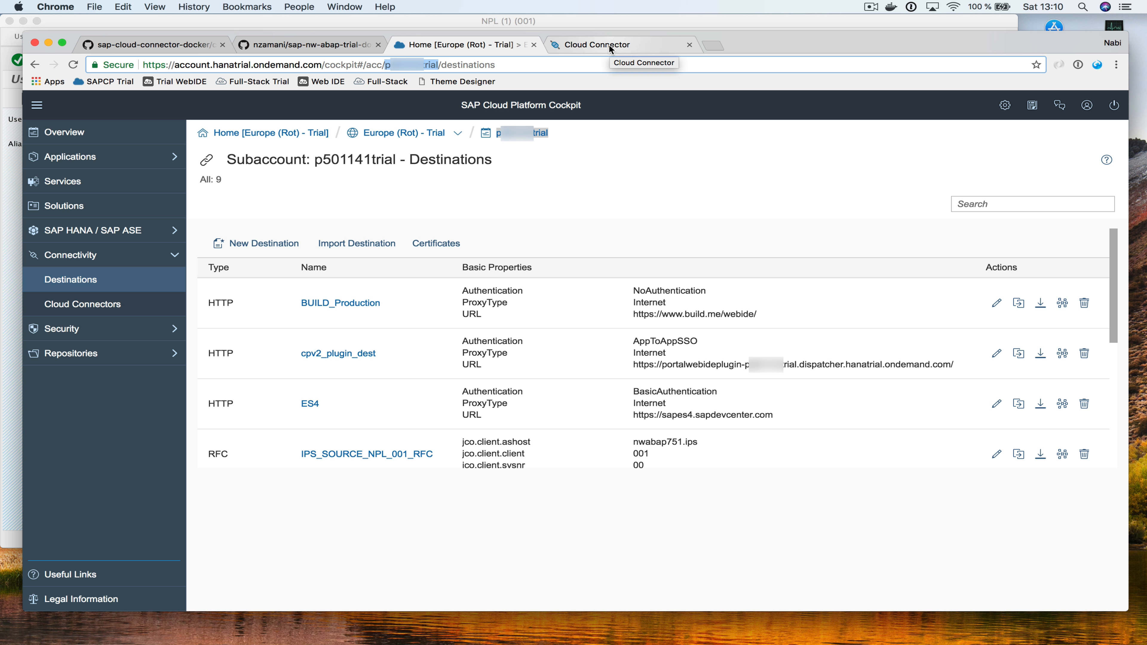
key(super+Tab)
key(super+v)
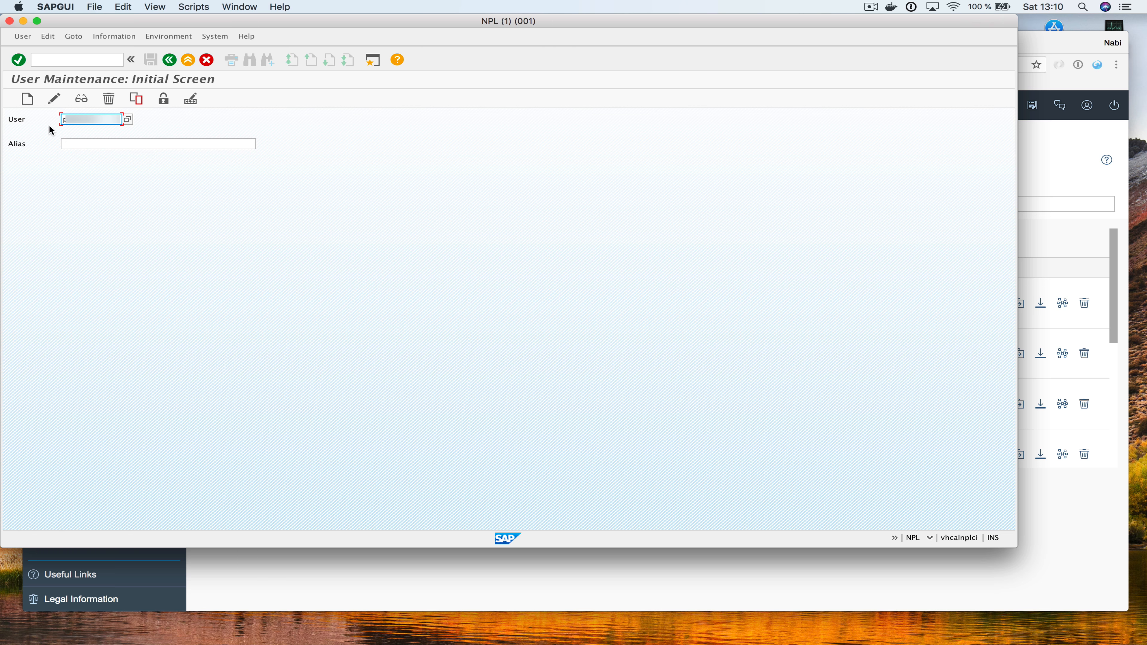
Start a new user and fill in the last name, first name and e-mail address
click(27, 99)
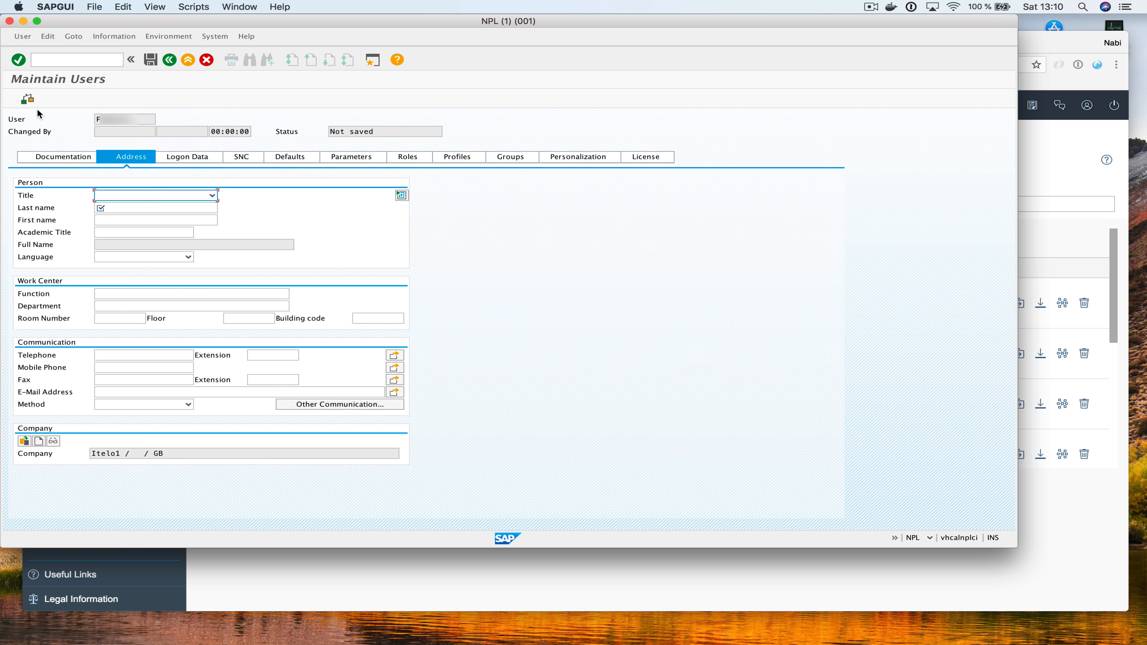
click(162, 208)
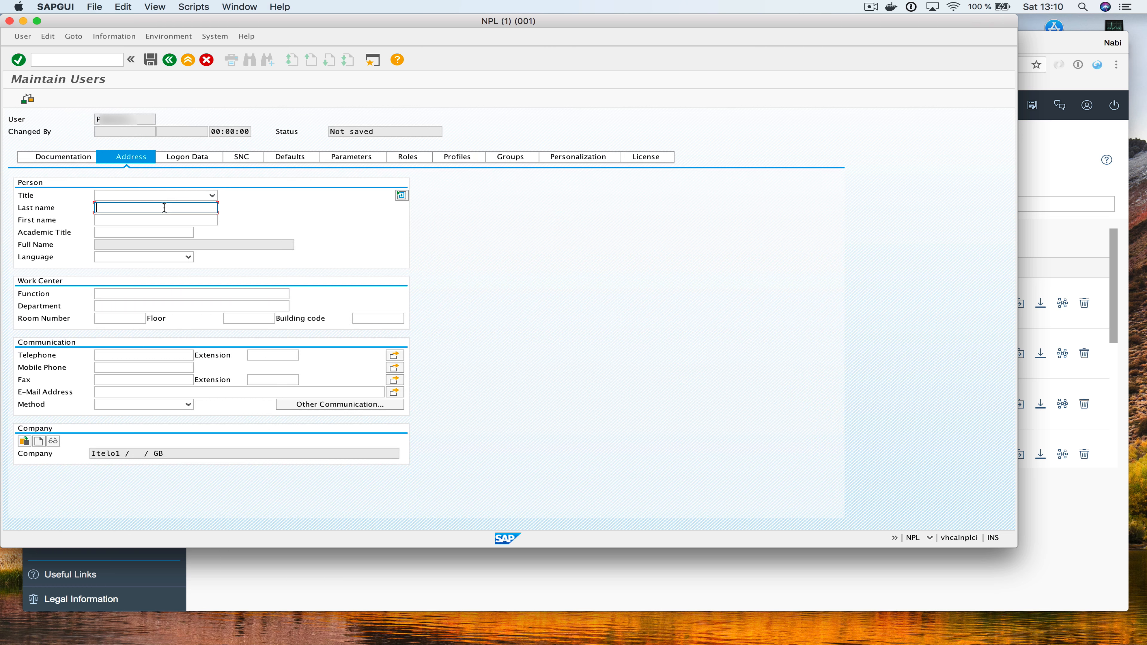
click(177, 220)
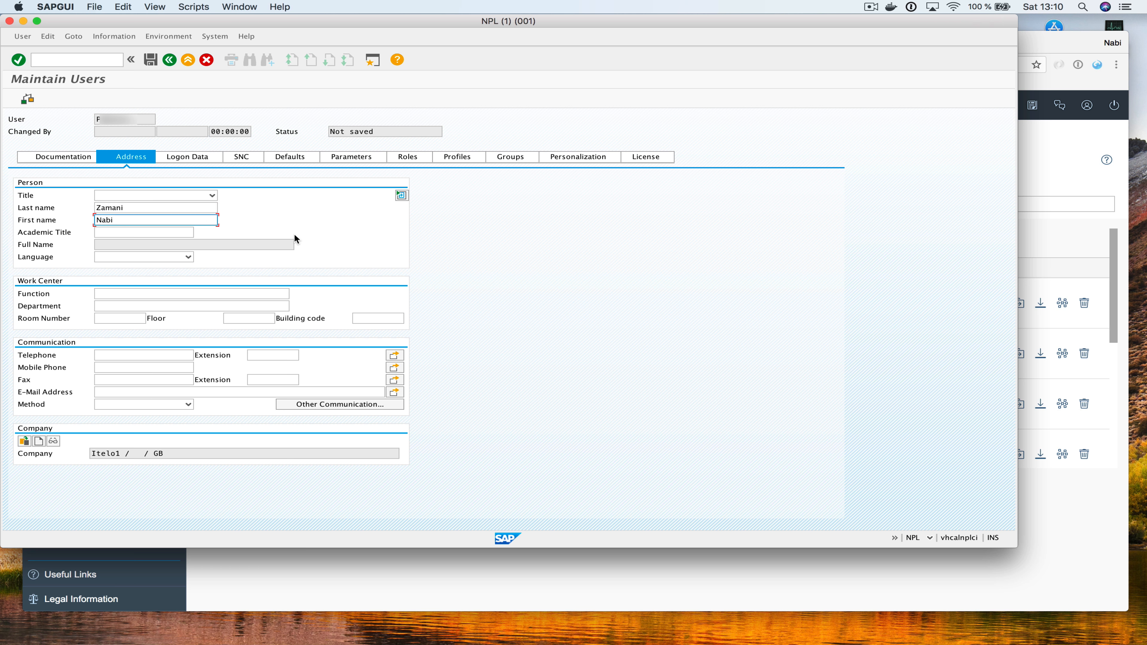
key(Return)
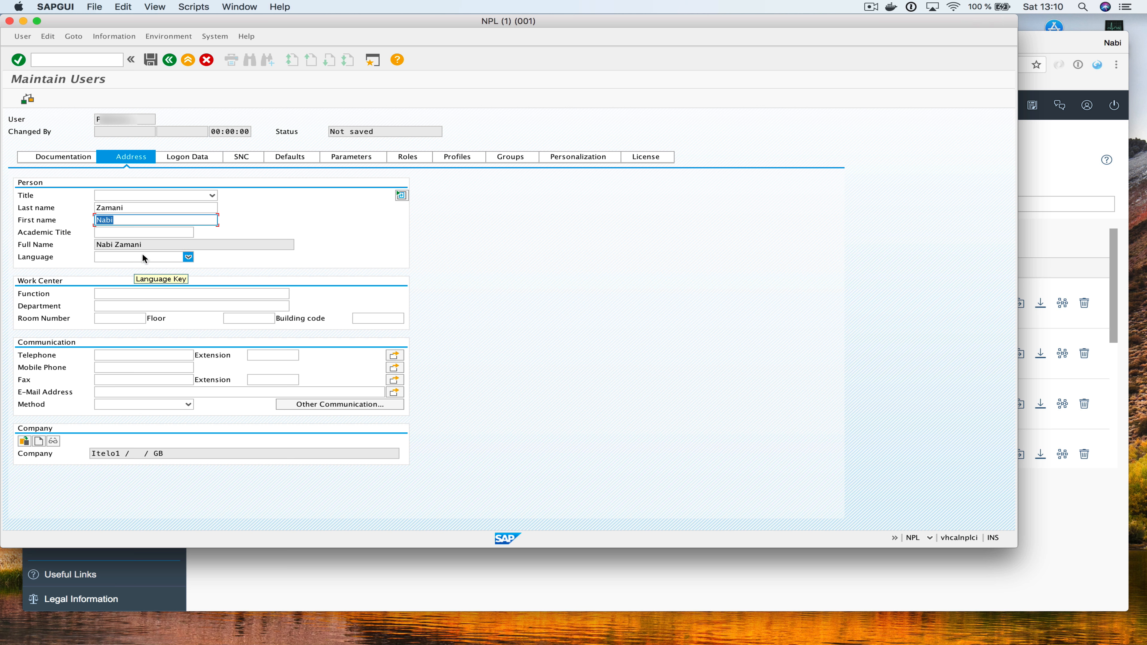
click(128, 392)
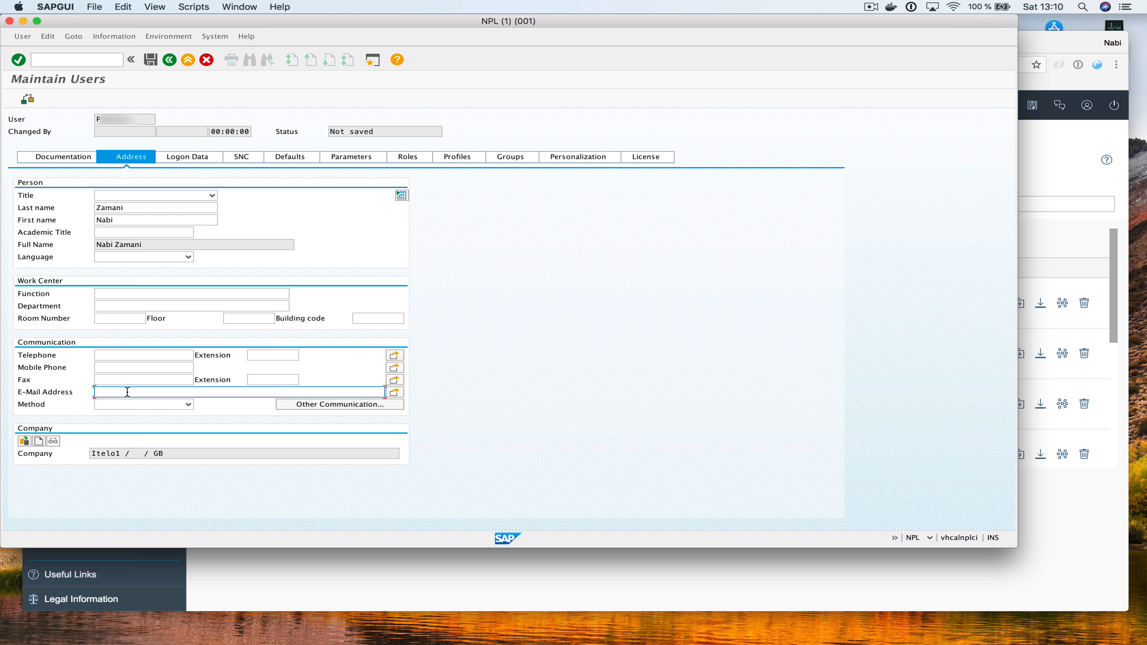
key(Return)
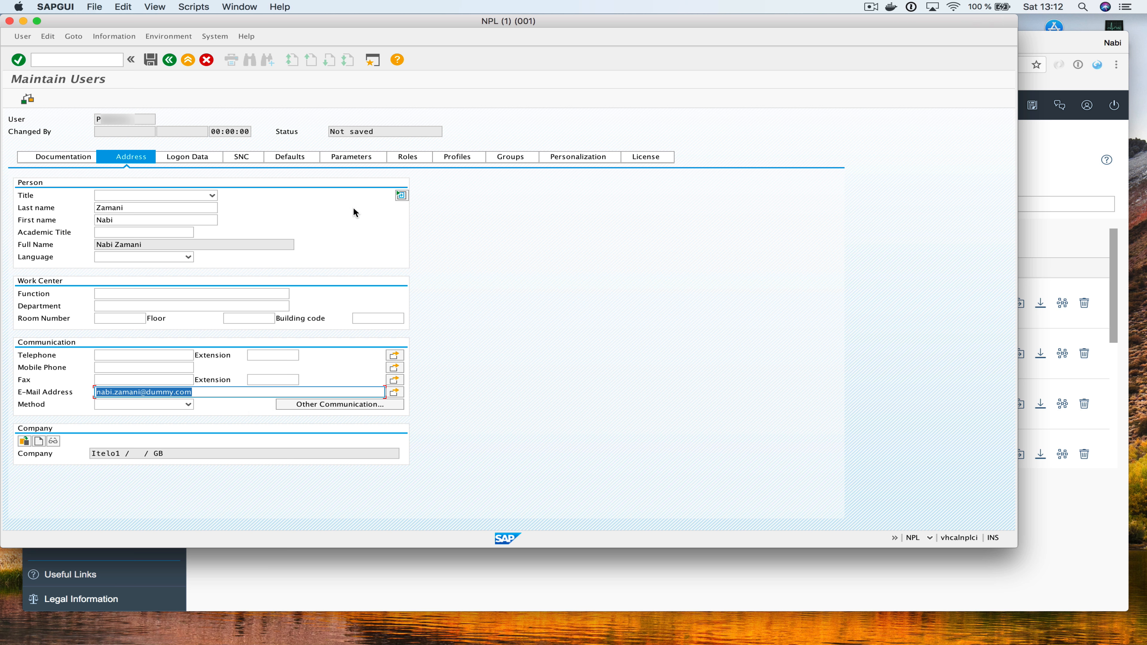
Assign the SAP_ALL profile, generate an initial password, and save the user
click(449, 156)
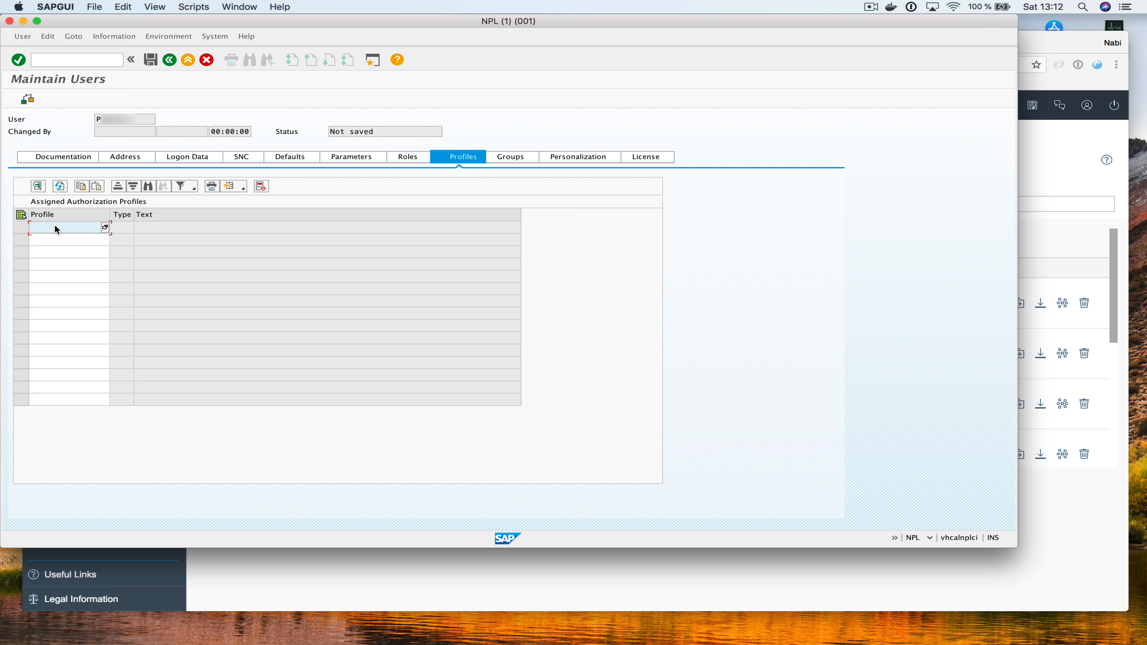
text(SAP_ALL)
key(Return)
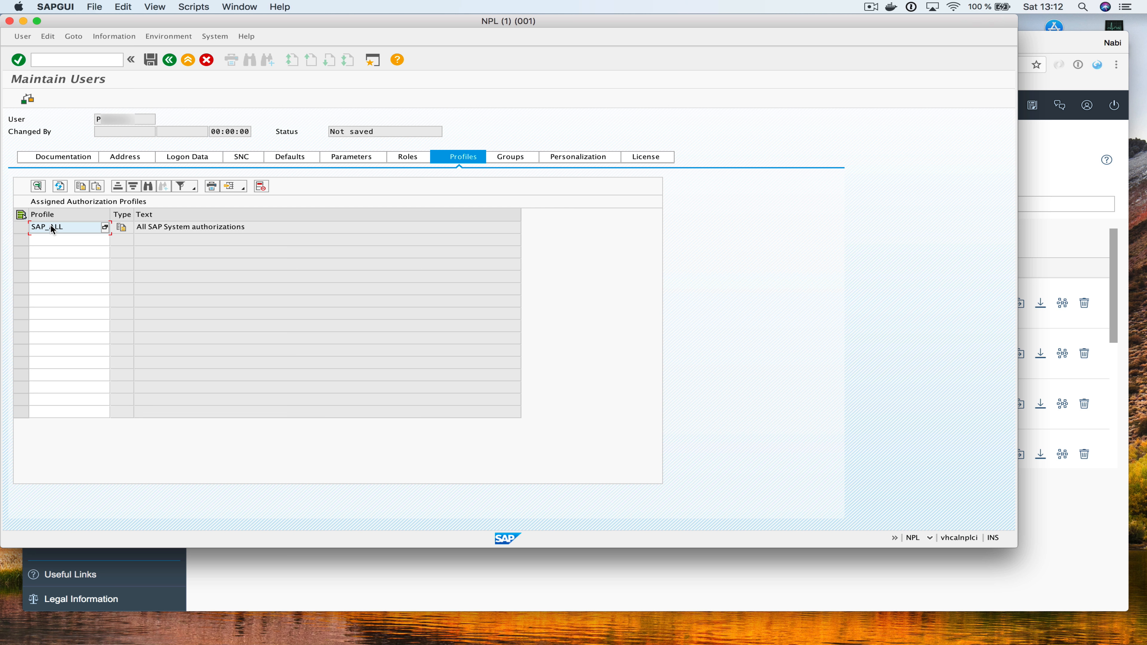
click(150, 61)
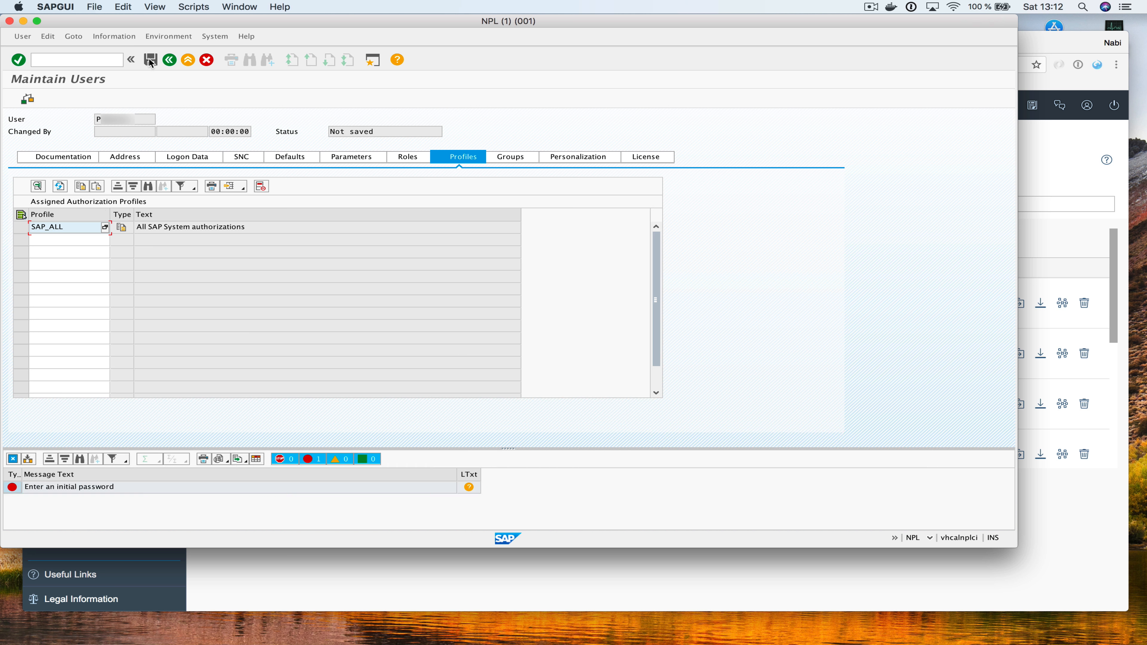
click(193, 155)
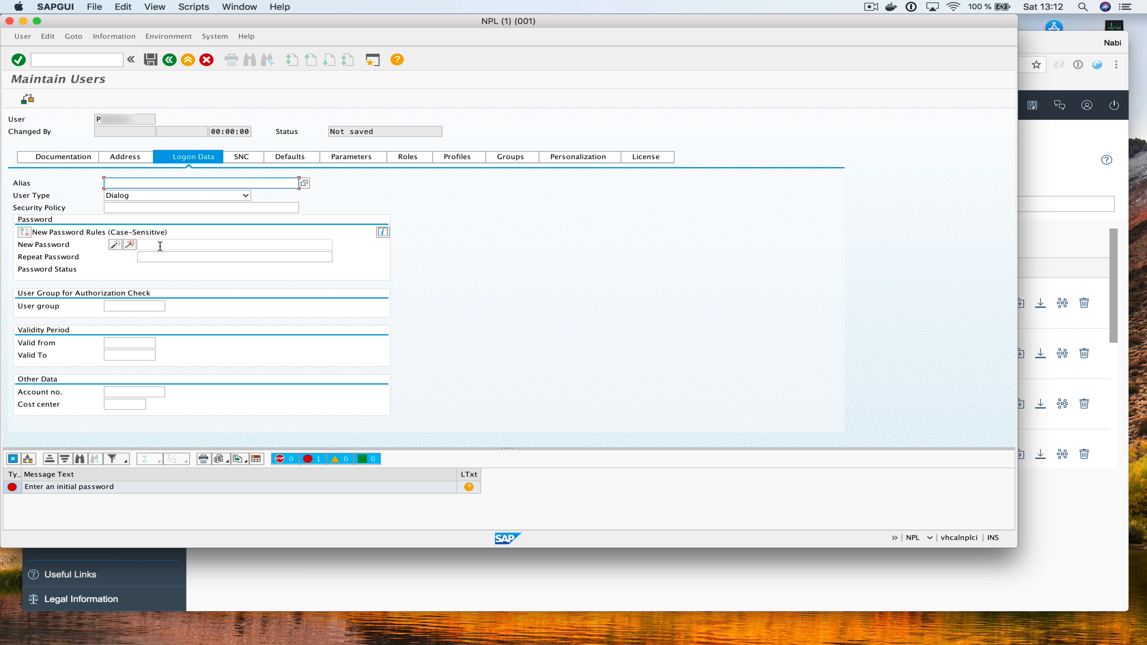
click(115, 244)
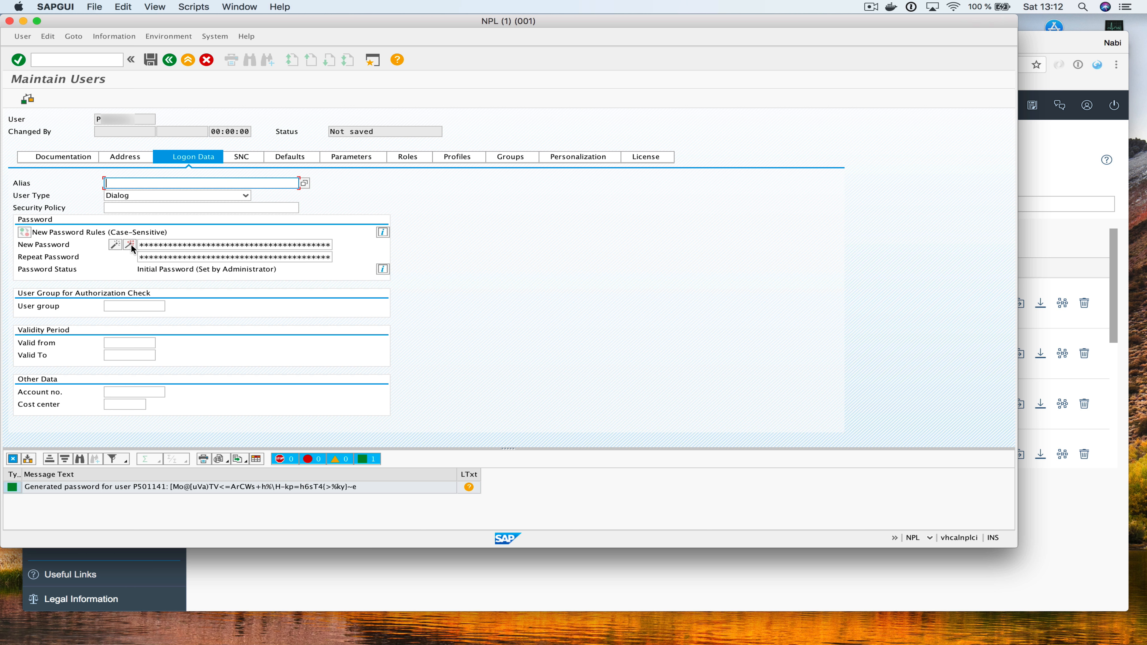
click(151, 61)
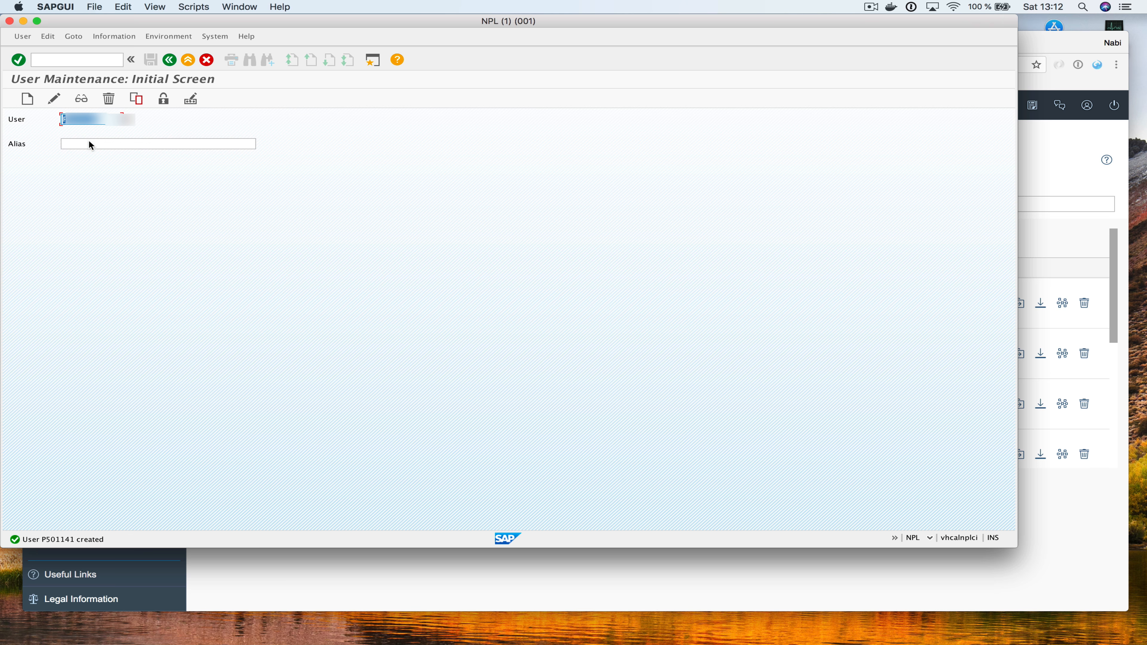
Run /ncertrule and switch Rule based Certificate Mapping into change mode
click(76, 60)
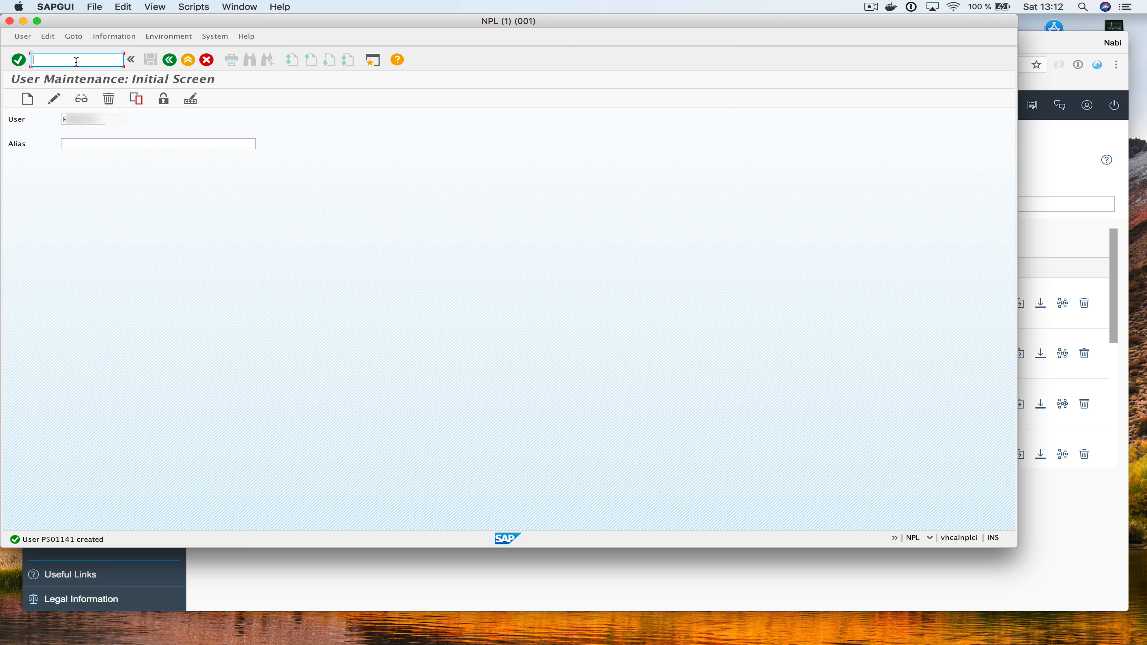
text(/ncertrule)
key(Return)
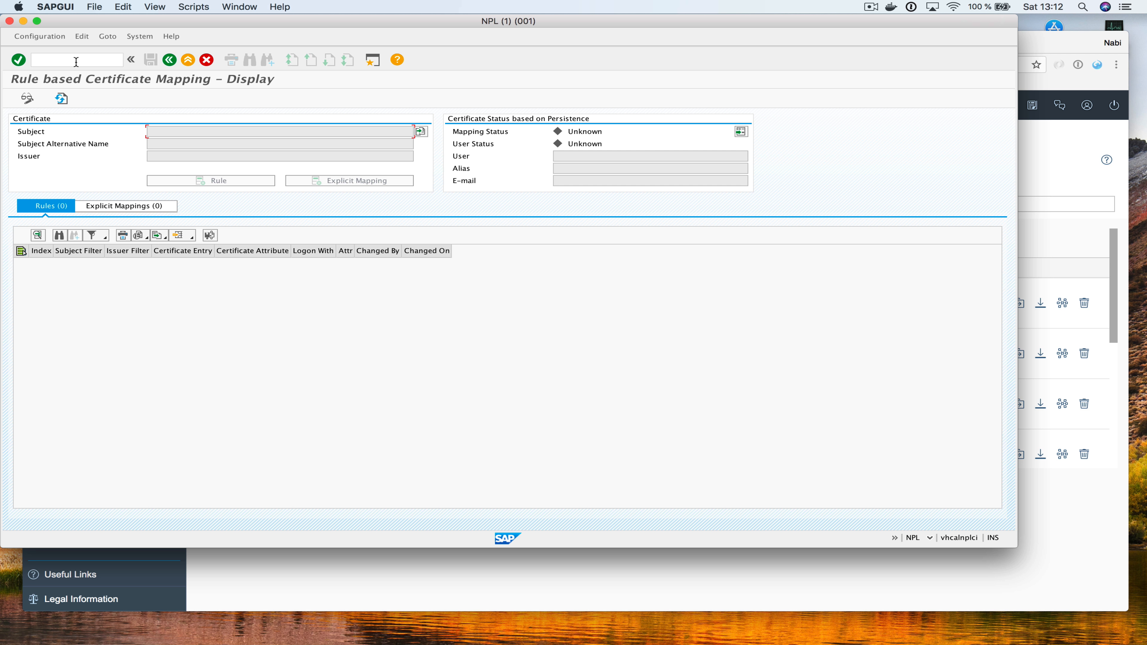
click(27, 99)
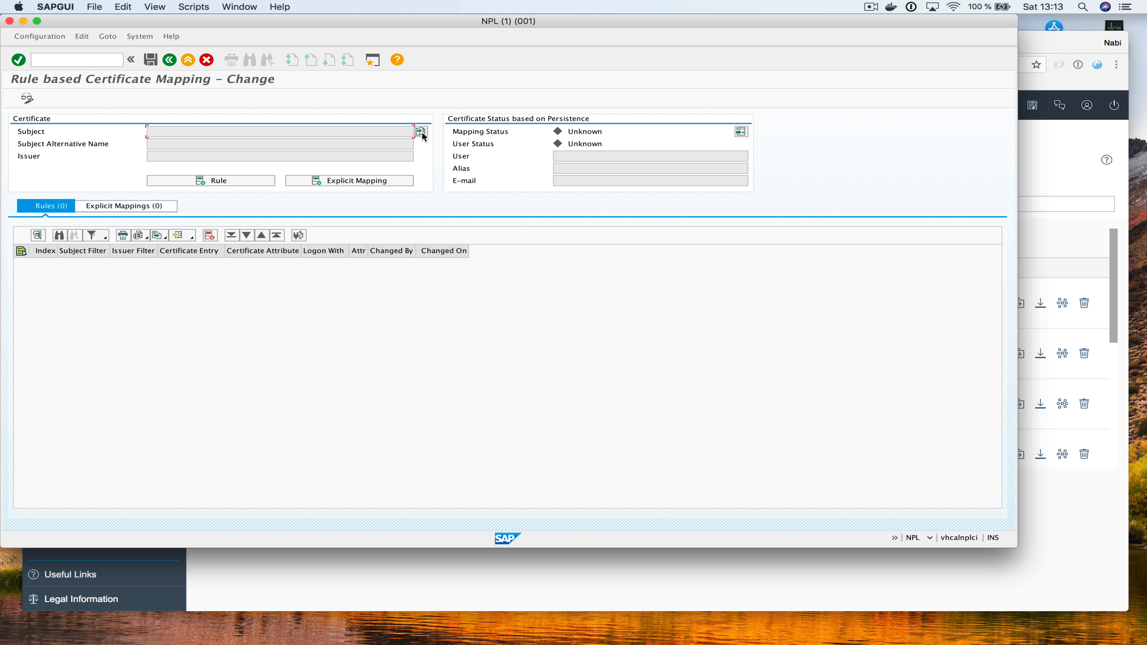
key(super+Tab)
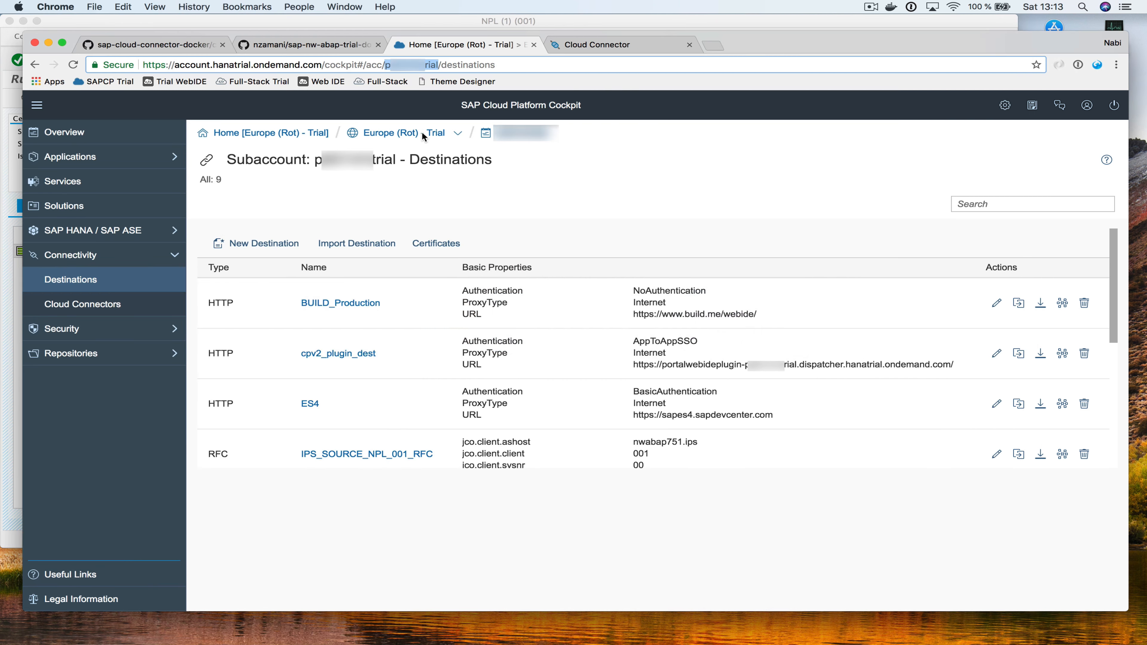
Bring up the Cloud Connector's On Premise principal propagation configuration
click(330, 49)
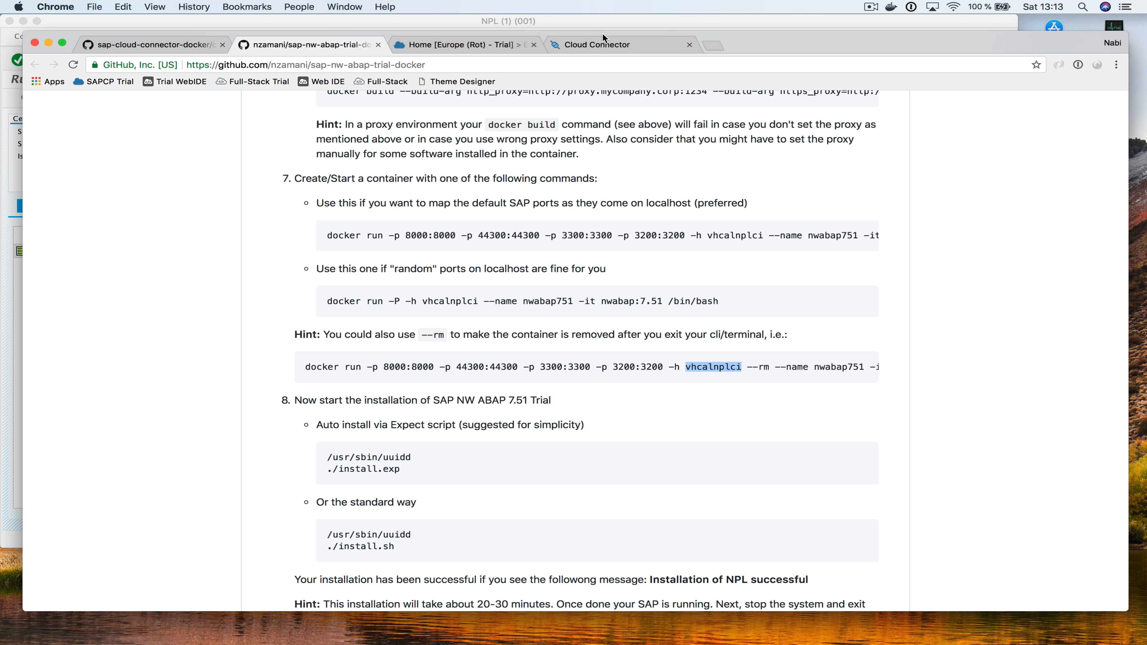
click(614, 44)
scroll(505, 283, down, 4)
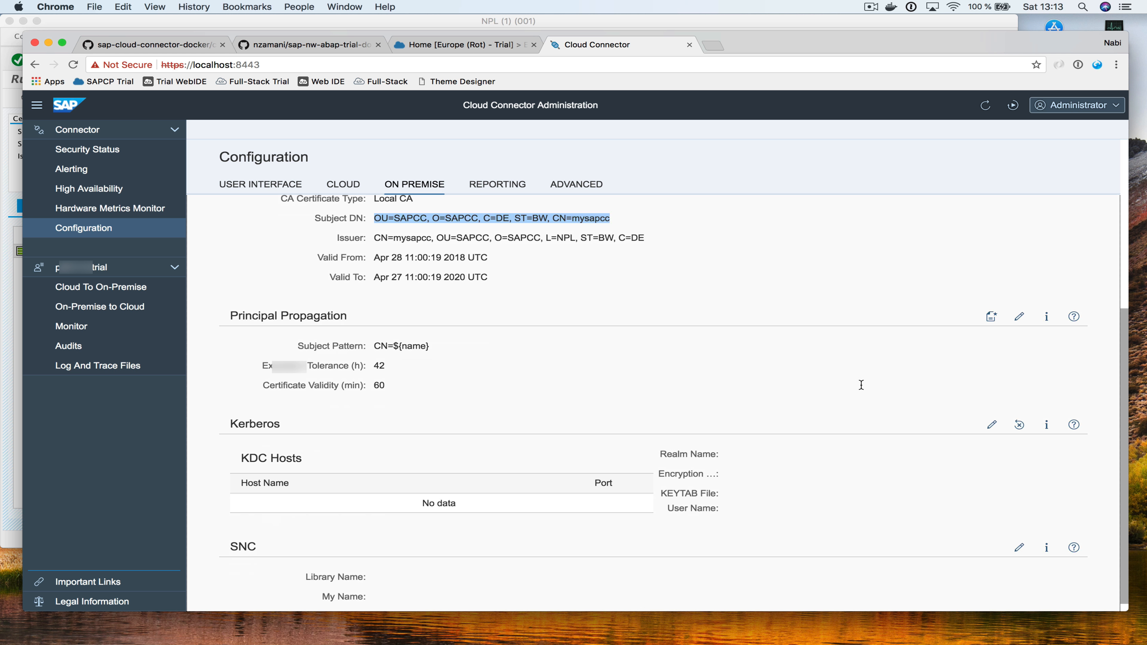
click(876, 389)
click(992, 318)
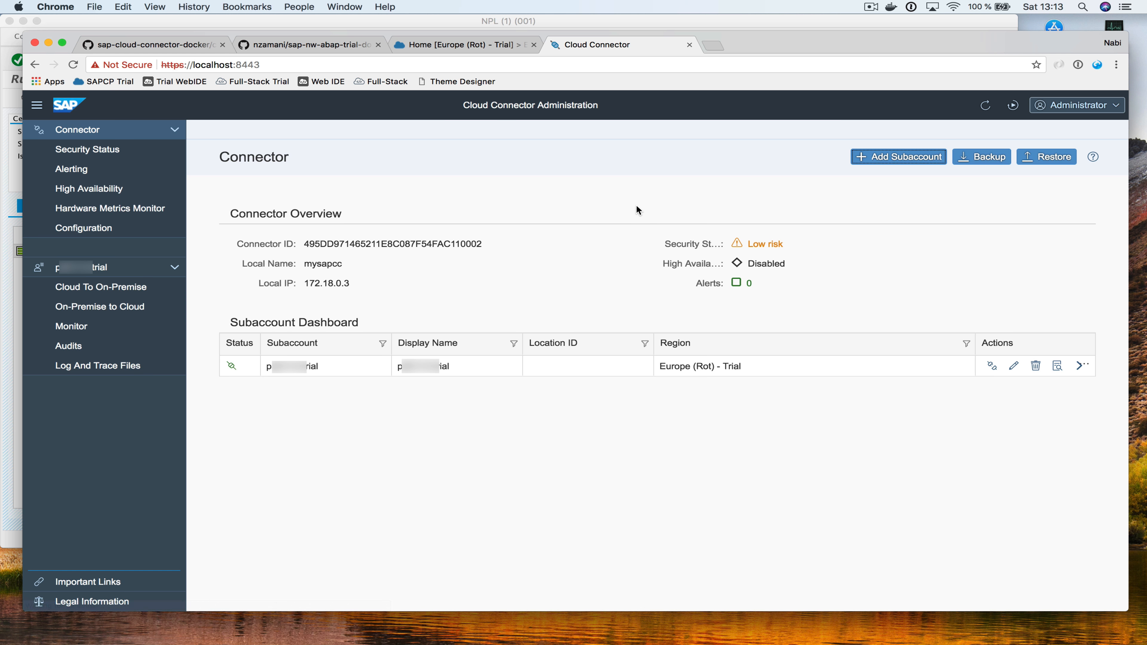
click(95, 230)
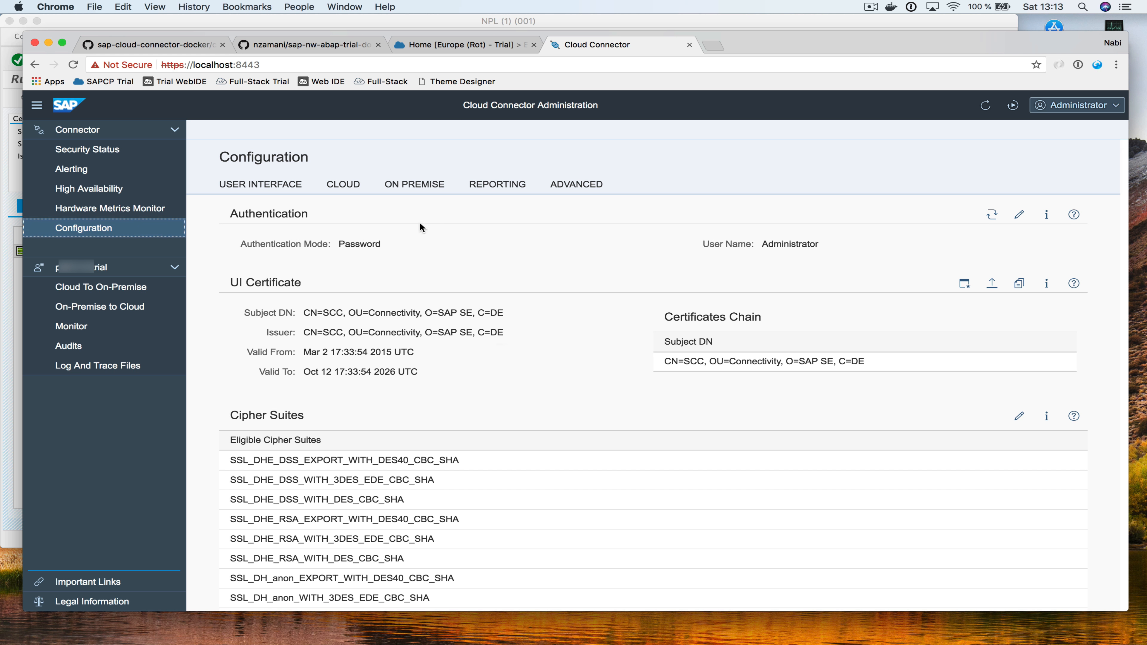
click(416, 185)
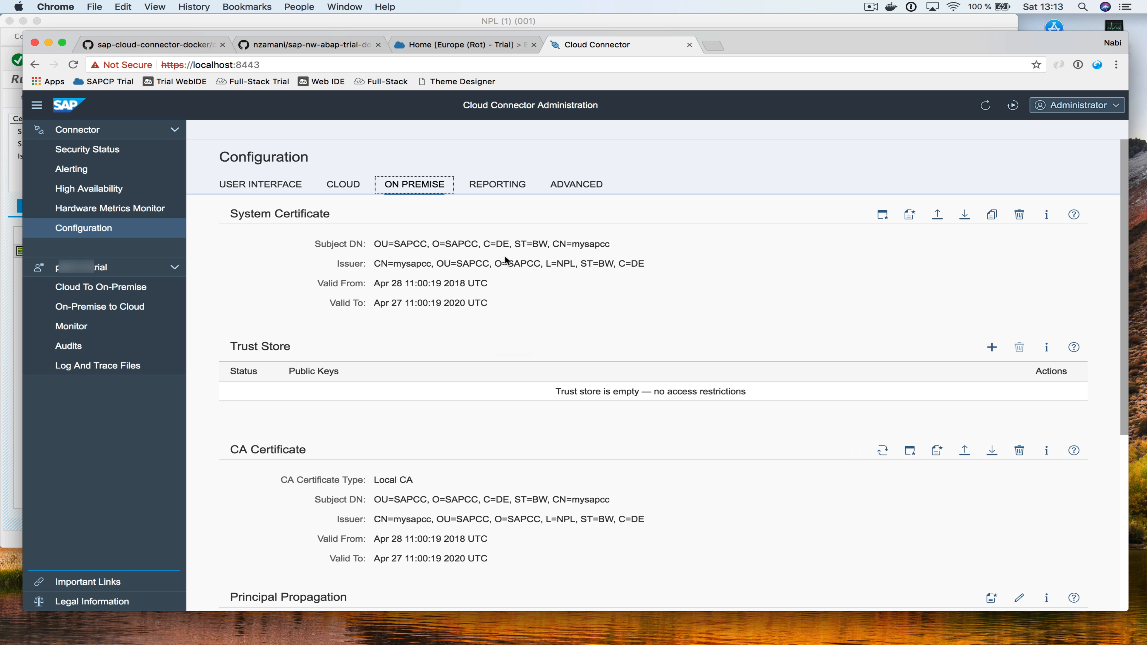
scroll(504, 259, down, 5)
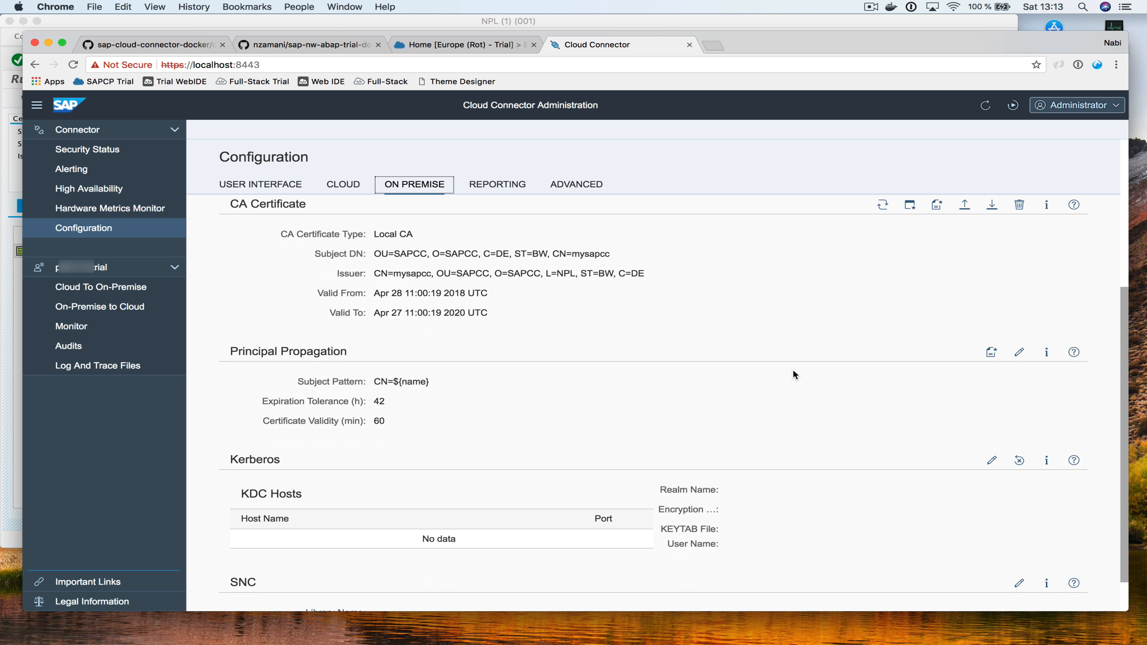
Generate a sample certificate with the new user as CN and download scc_sample_cert.der
click(992, 355)
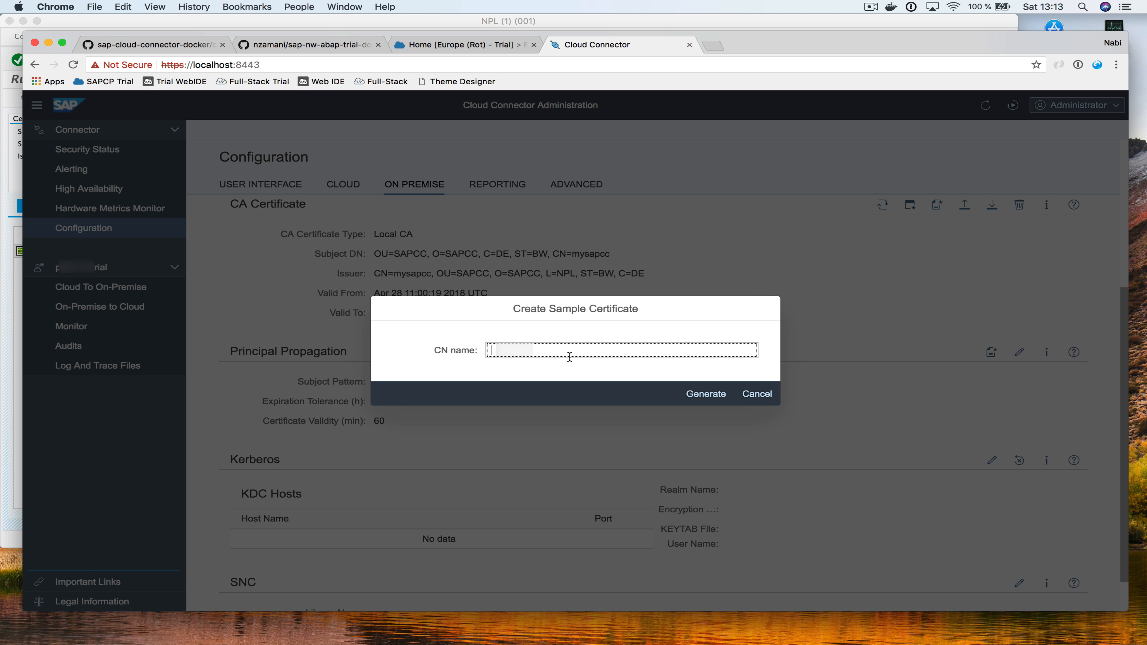
key(super+v)
key(BackSpace)
key(BackSpace)
click(707, 401)
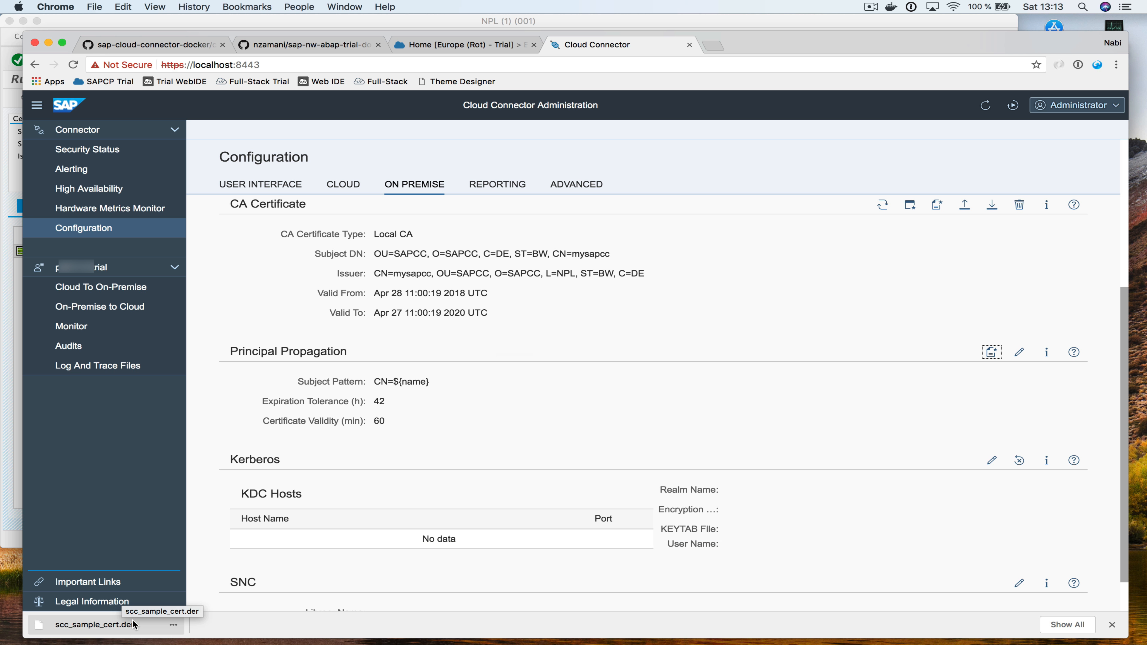
key(super+Tab)
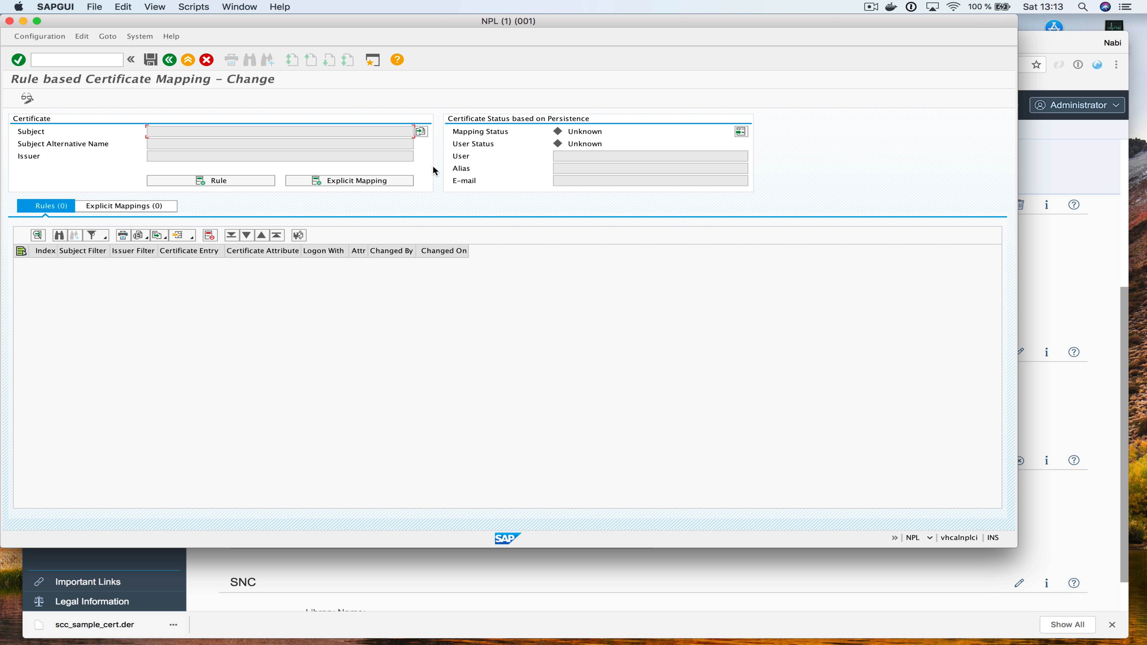
Upload scc_sample_cert.der from the Downloads folder into the certificate mapping
click(422, 133)
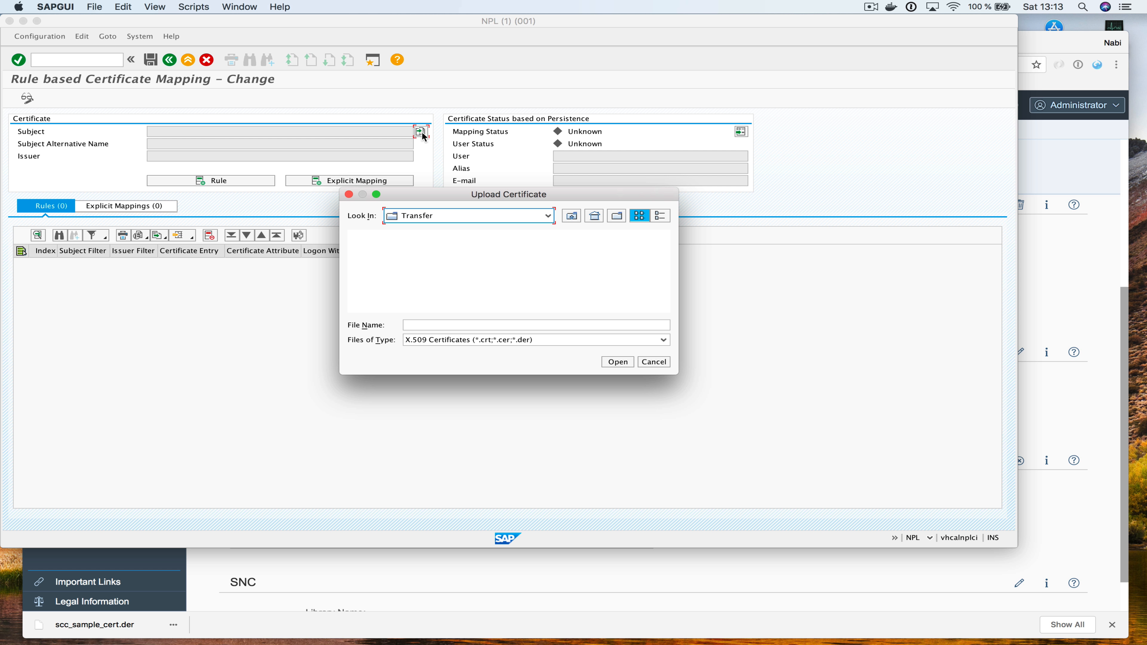
click(595, 216)
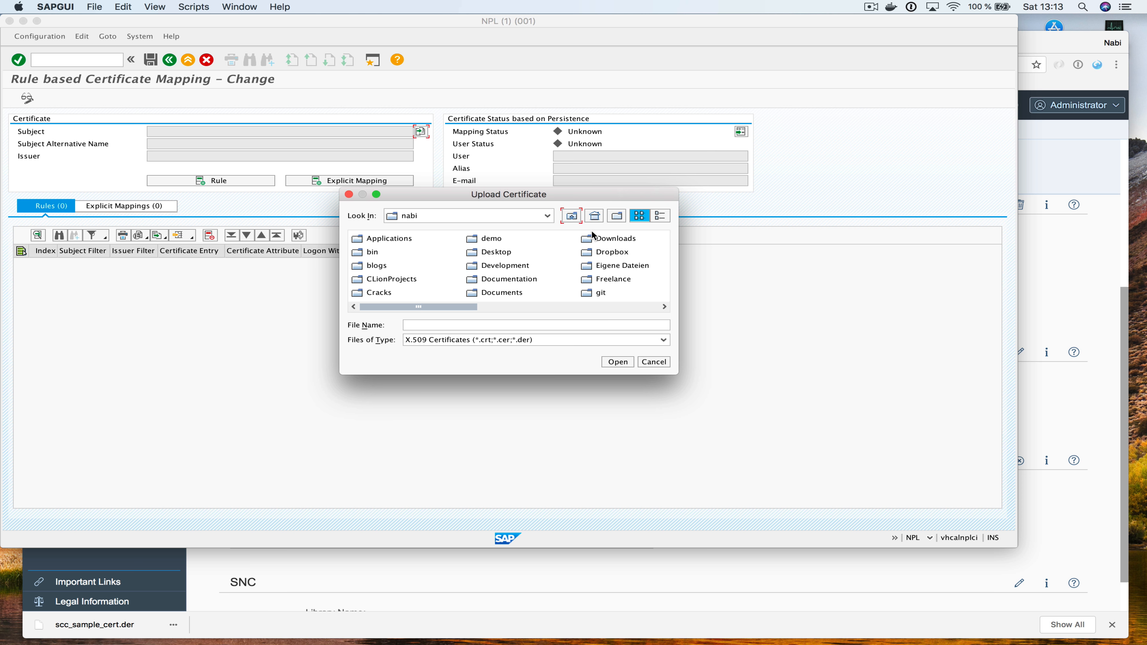
double_click(593, 237)
click(405, 251)
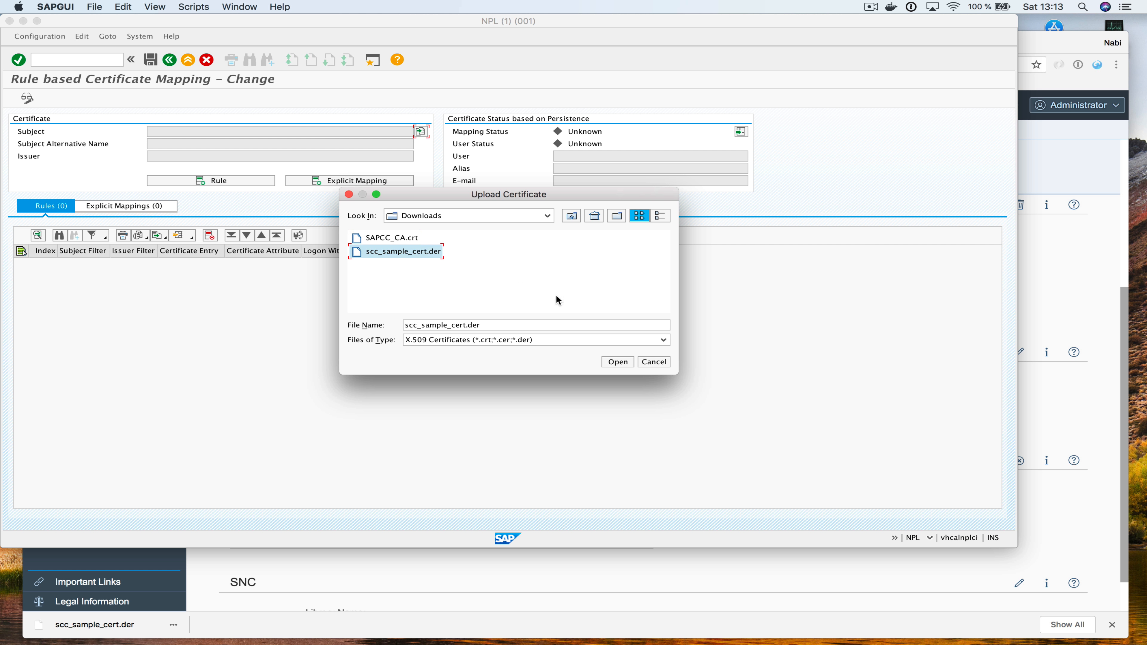
click(617, 365)
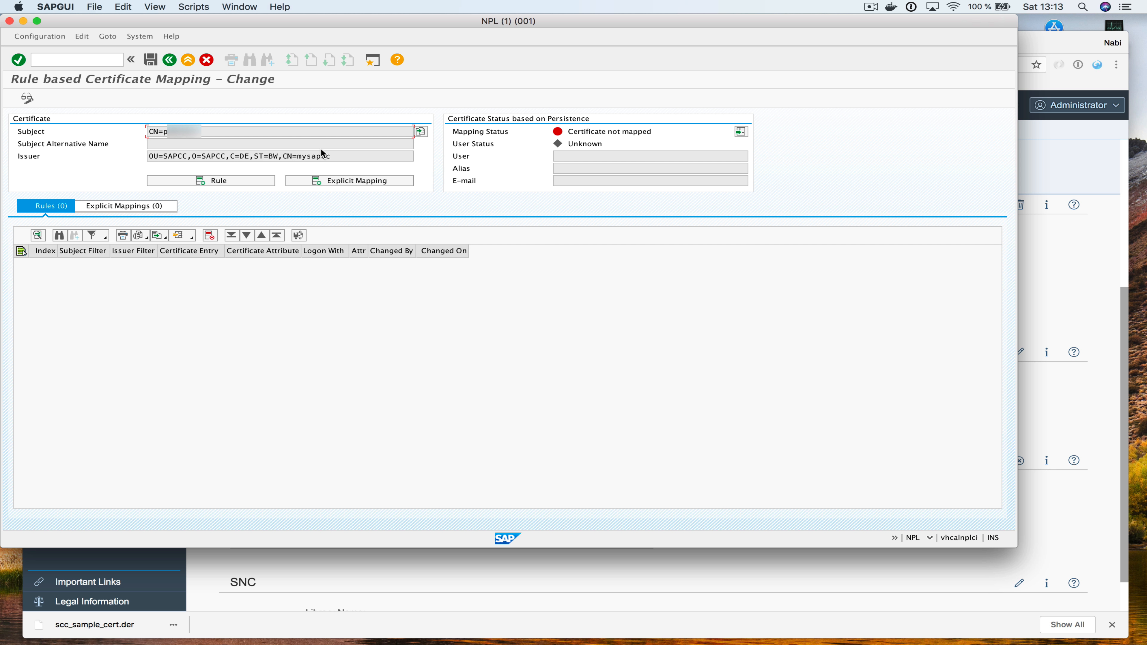
Add a rule mapping the certificate's Subject CN attribute to the user name
click(209, 180)
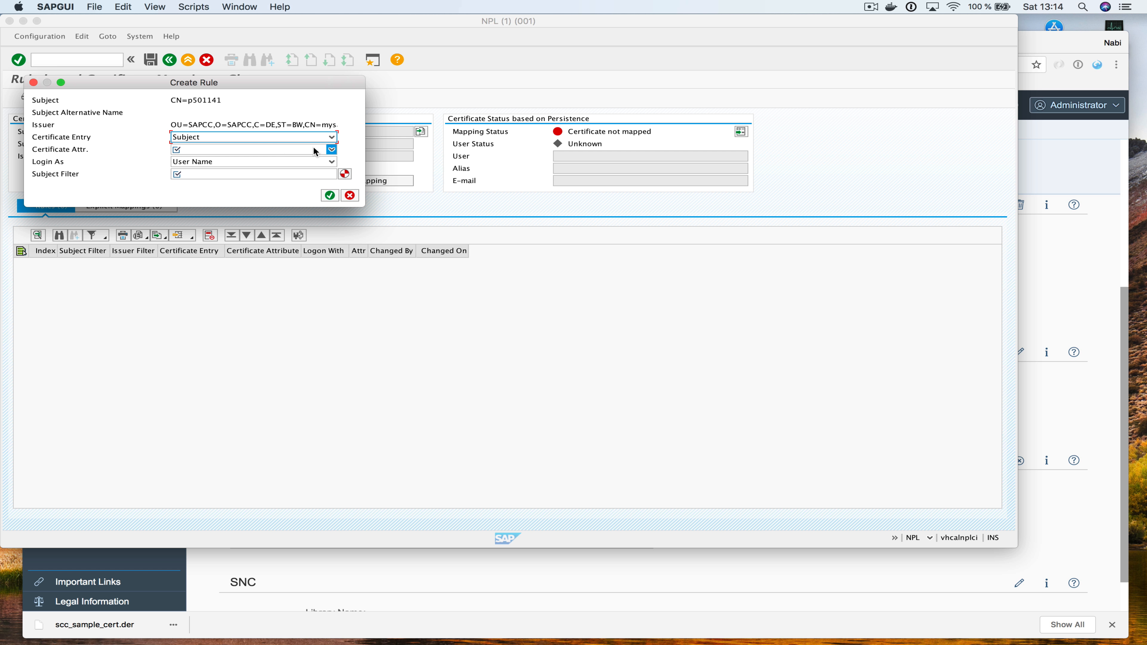
click(332, 137)
click(334, 149)
click(331, 149)
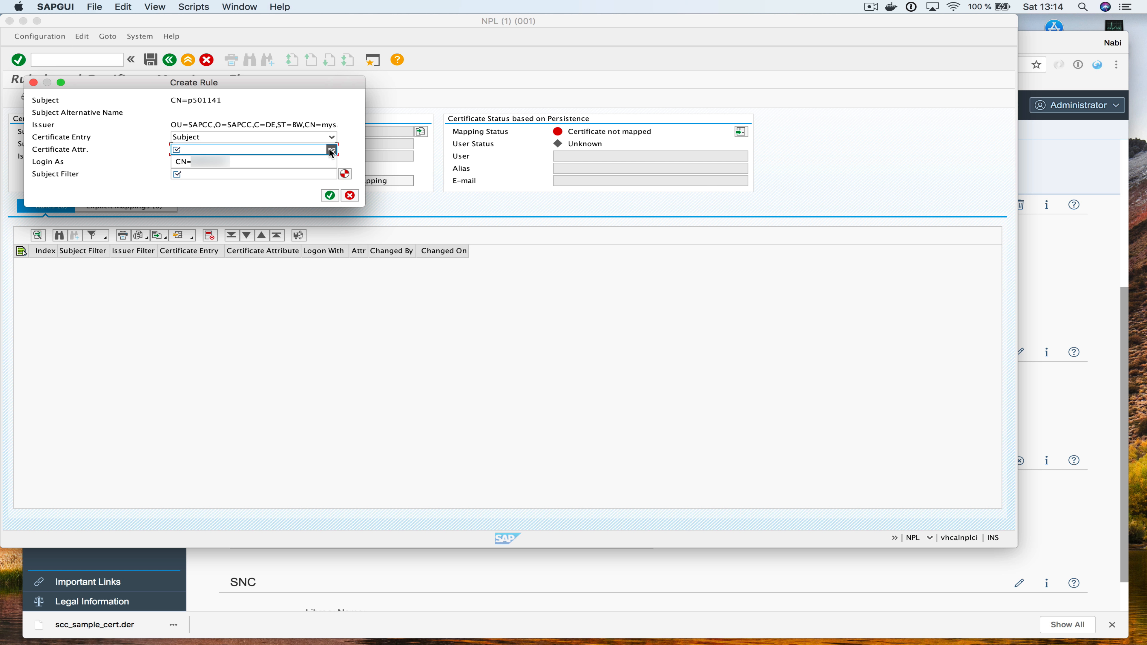
click(249, 165)
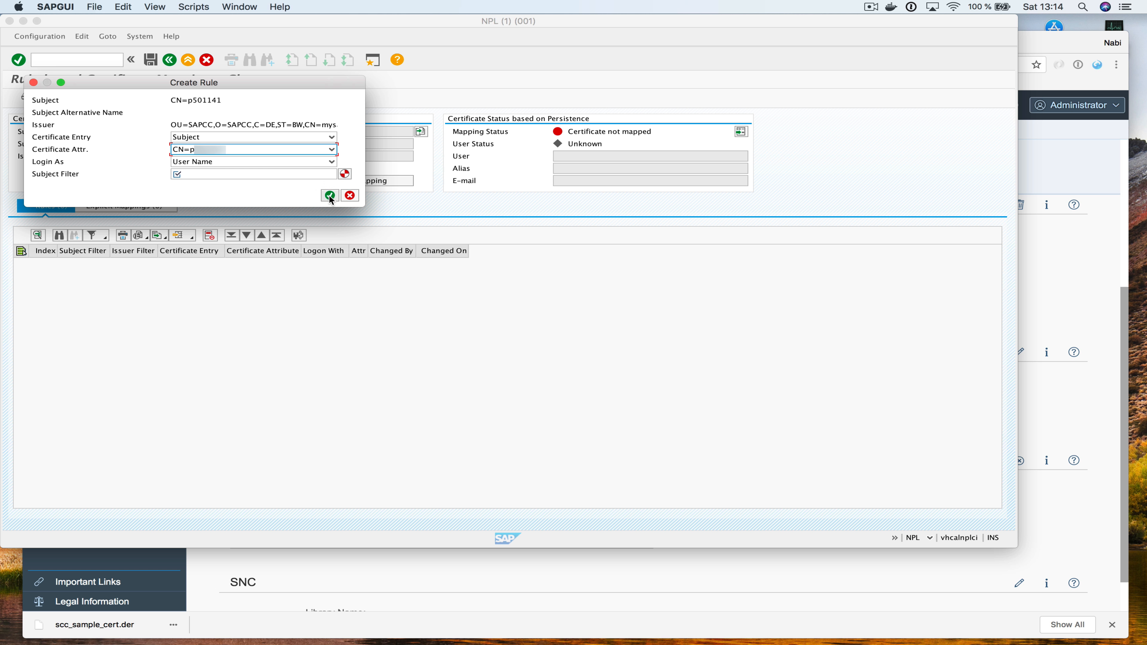
click(330, 196)
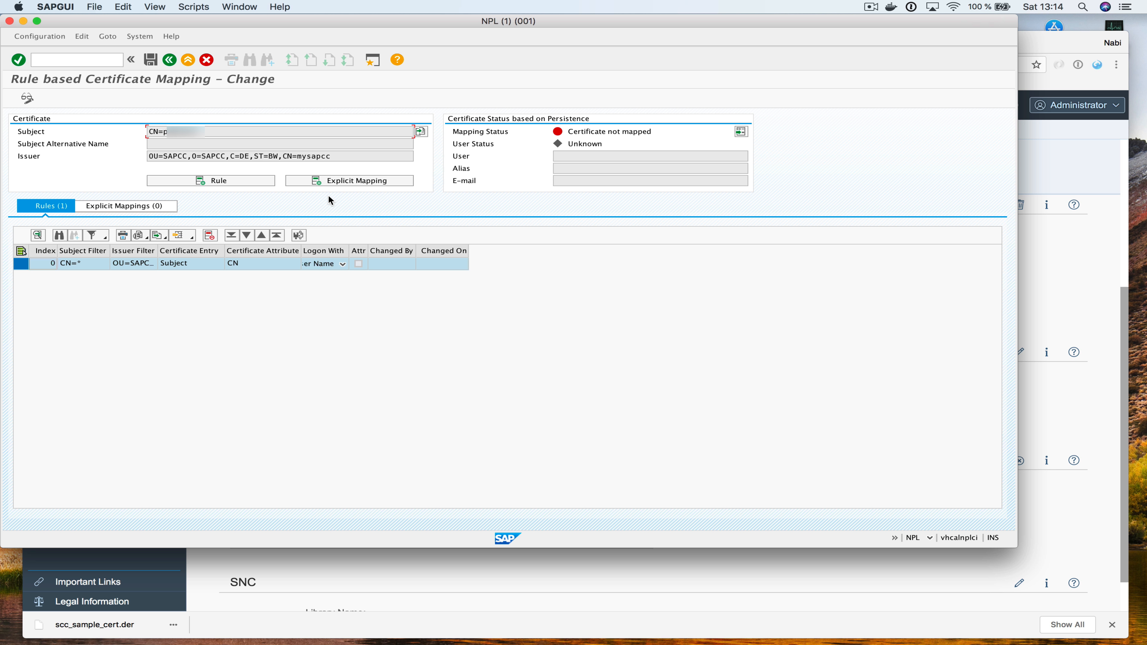
Make the rule ignore case sensitivity in certificate entries and save the mapping
click(298, 236)
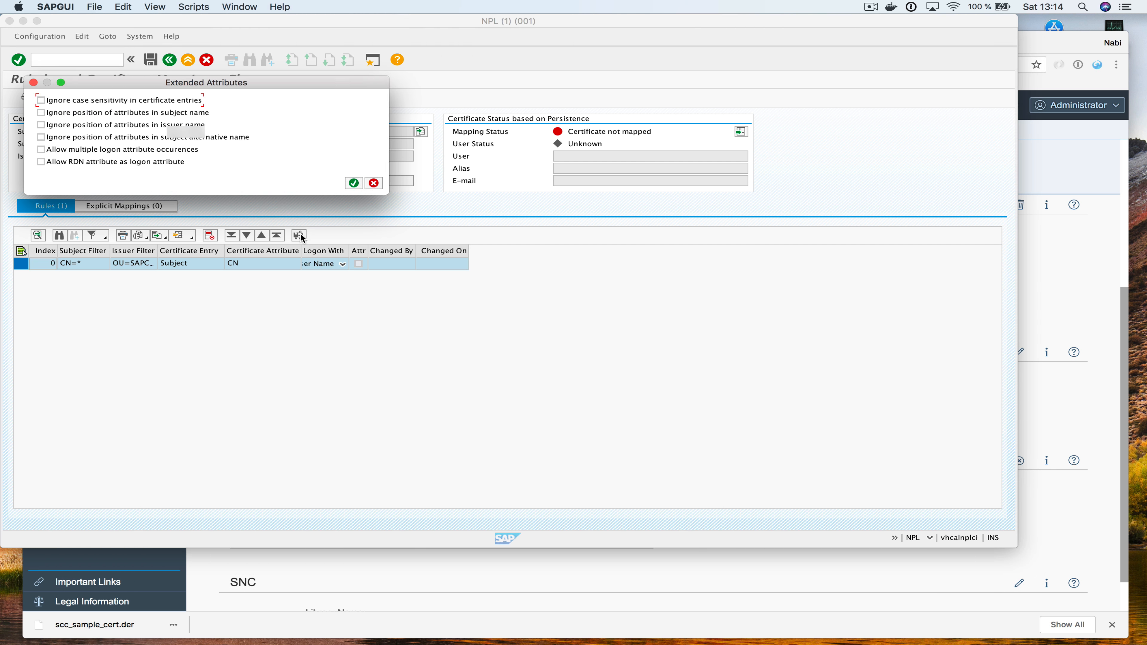
click(41, 99)
click(354, 183)
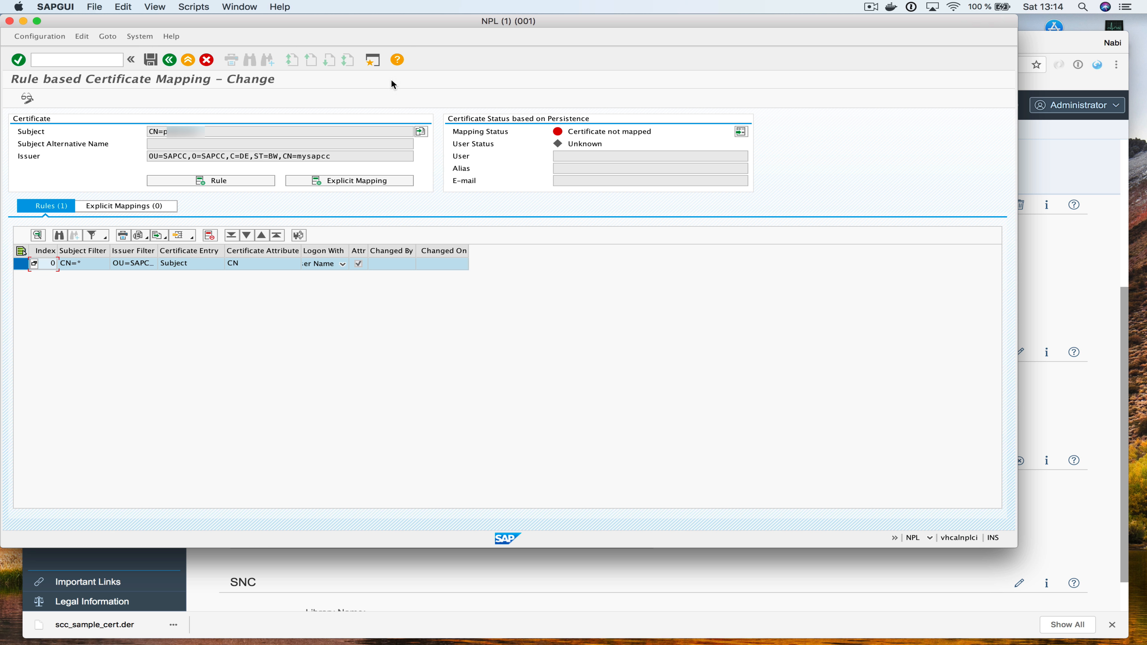
click(150, 60)
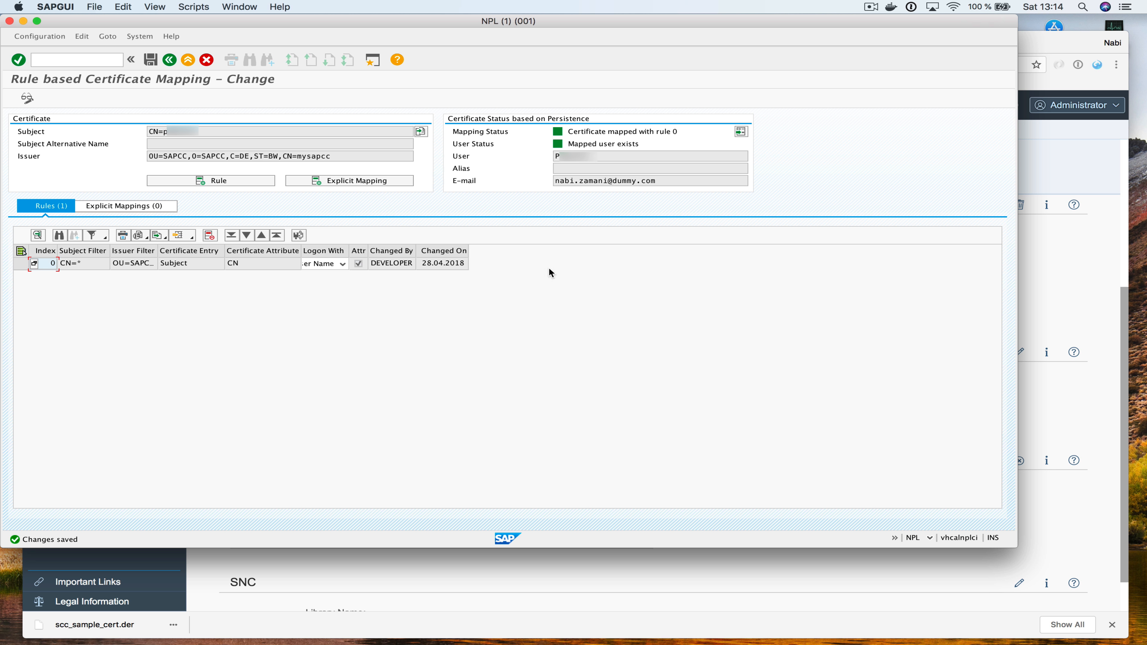
click(77, 57)
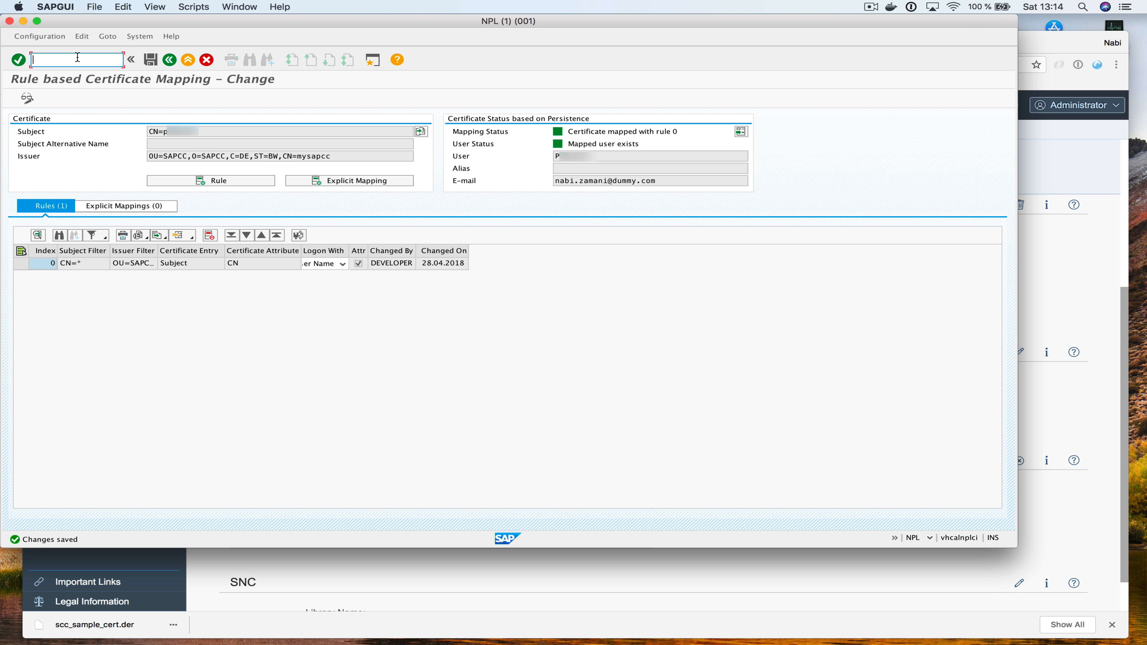
Start the EPM Data Generator transaction SEPM_DG from the transaction history
text(/)
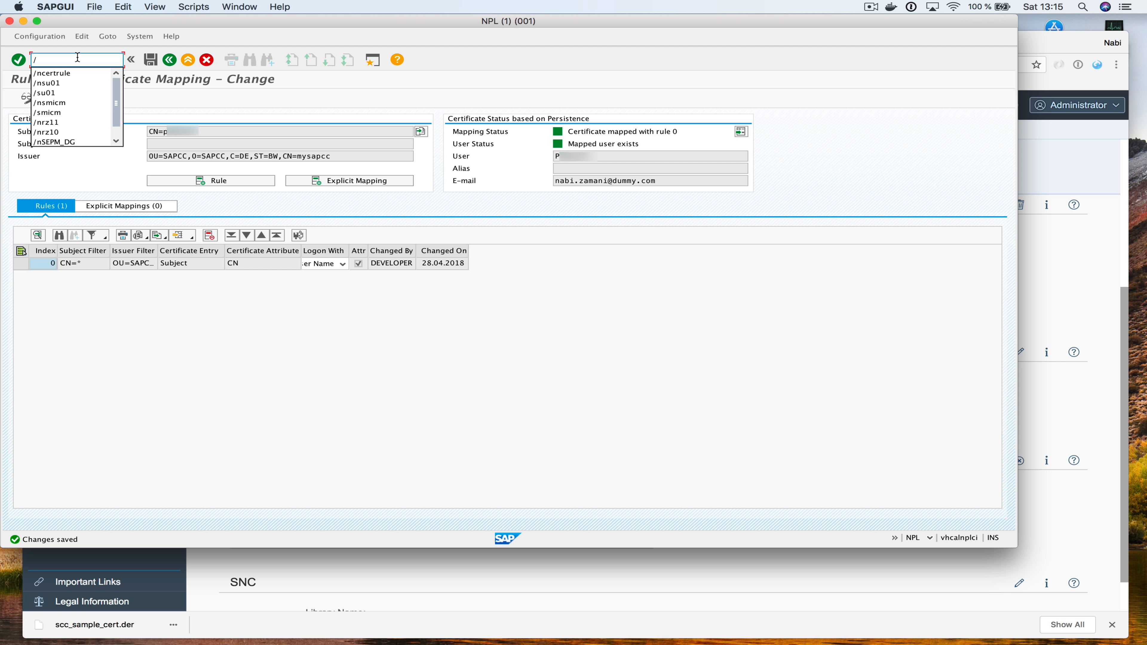
key(Down)
key(Down)
key(Down)
key(Down)
key(Down)
key(Down)
key(Down)
key(Down)
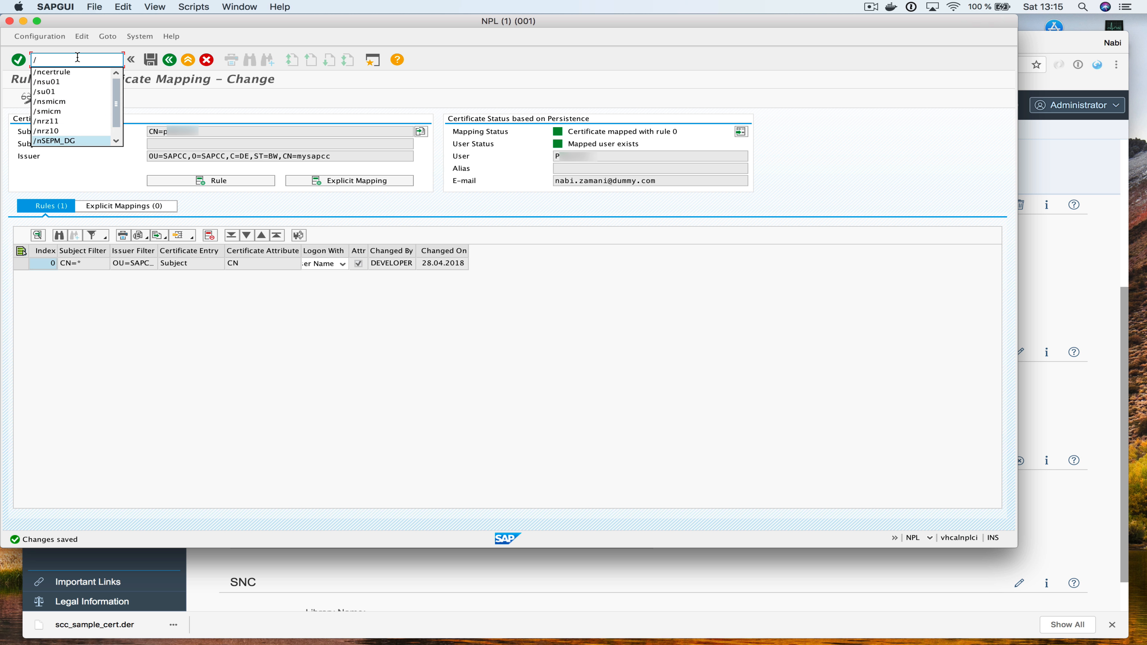
key(Return)
key(Return)
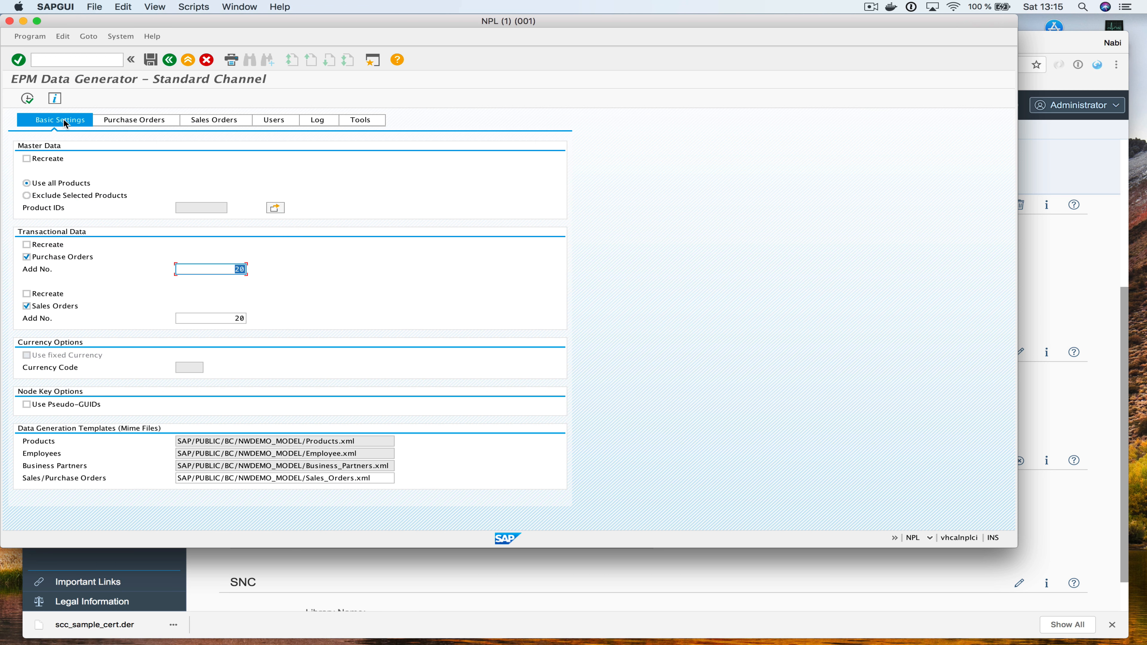
click(81, 61)
text(/ns)
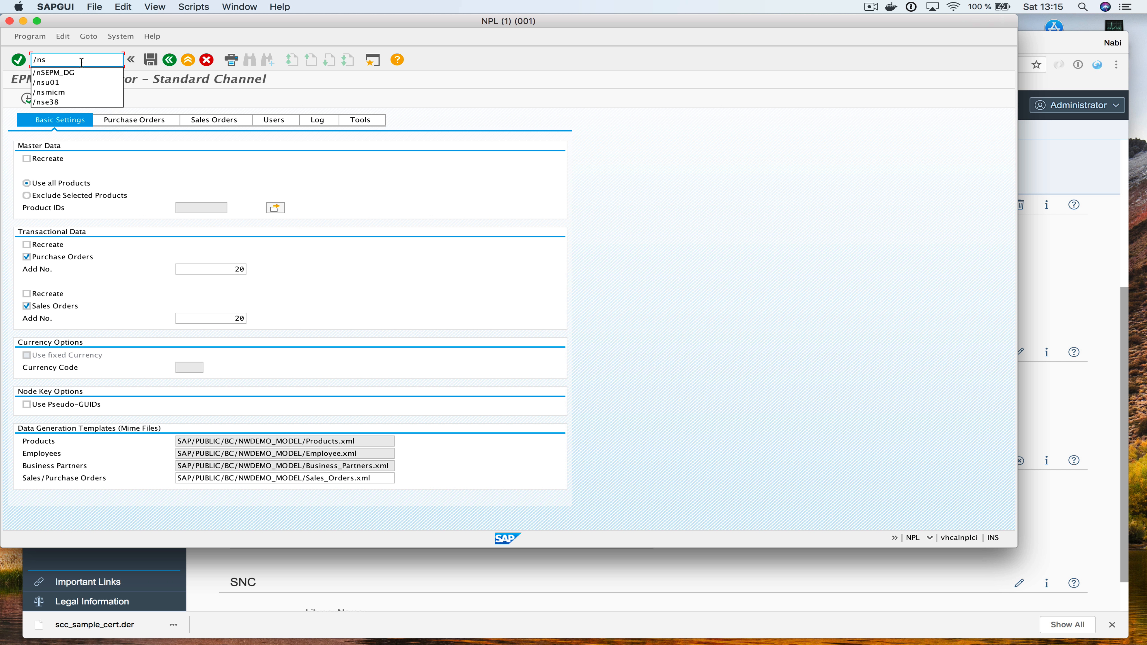
text(e38)
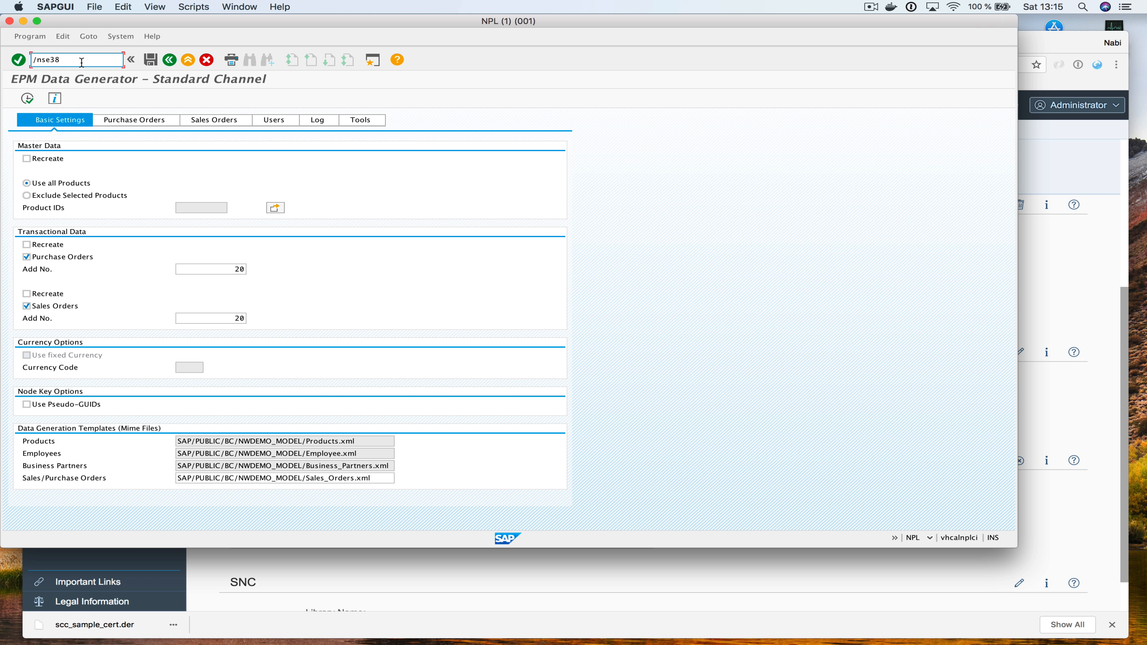
Execute SAPBC_DATA_GENERATOR via SE38, then go back to SAP Easy Access
key(Return)
key(BackSpace)
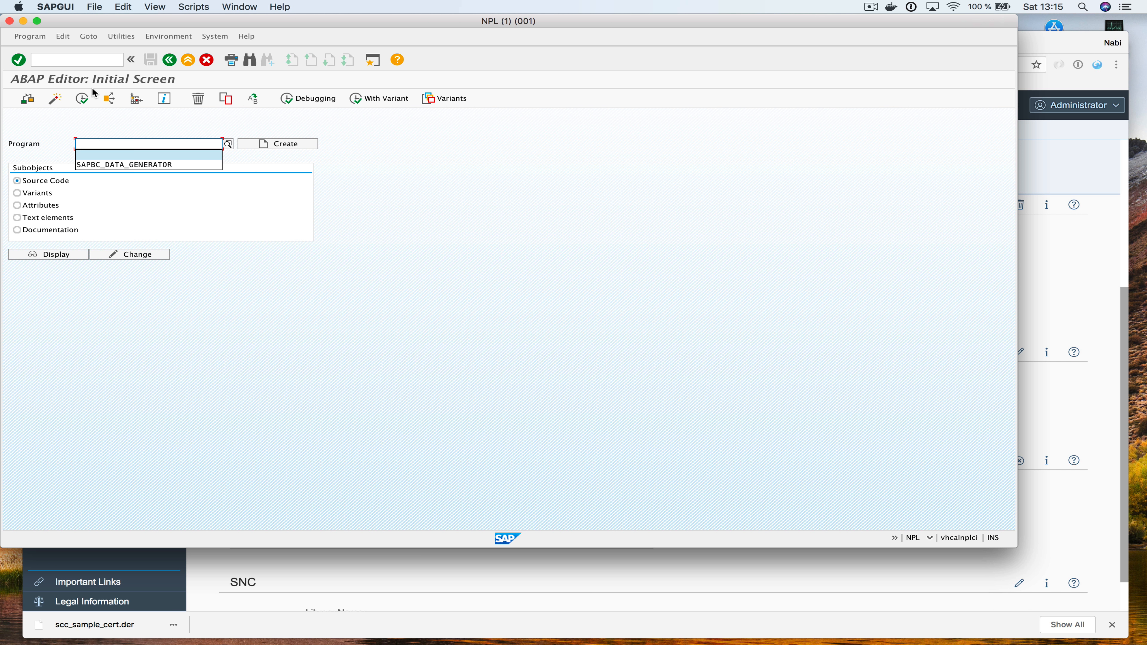
key(Down)
key(Return)
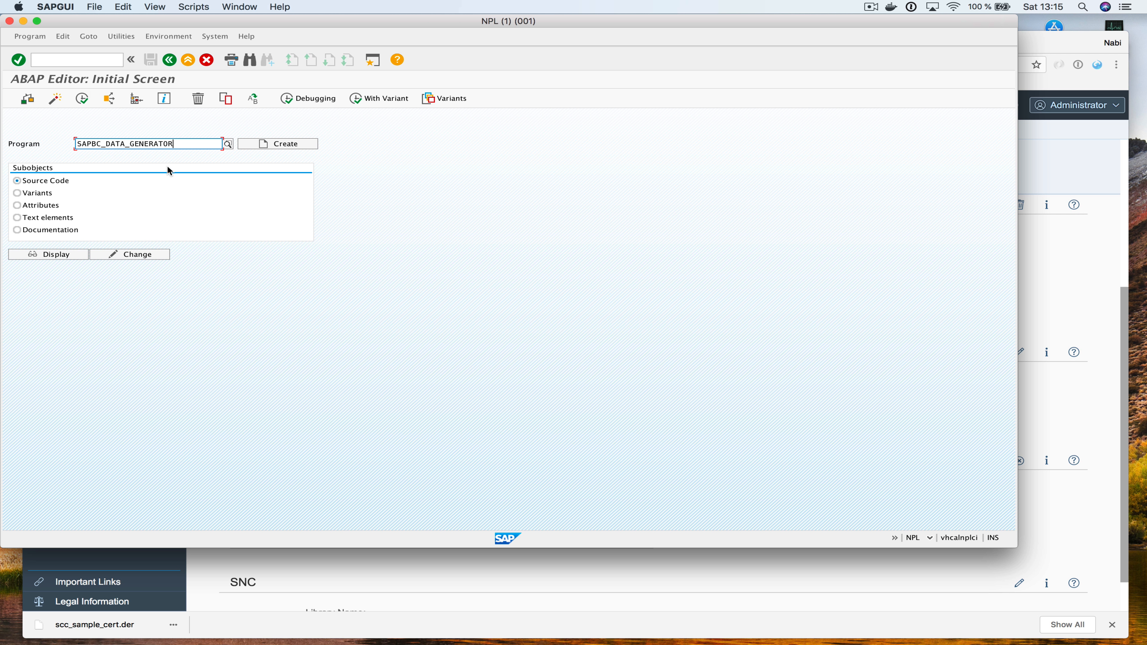
click(82, 96)
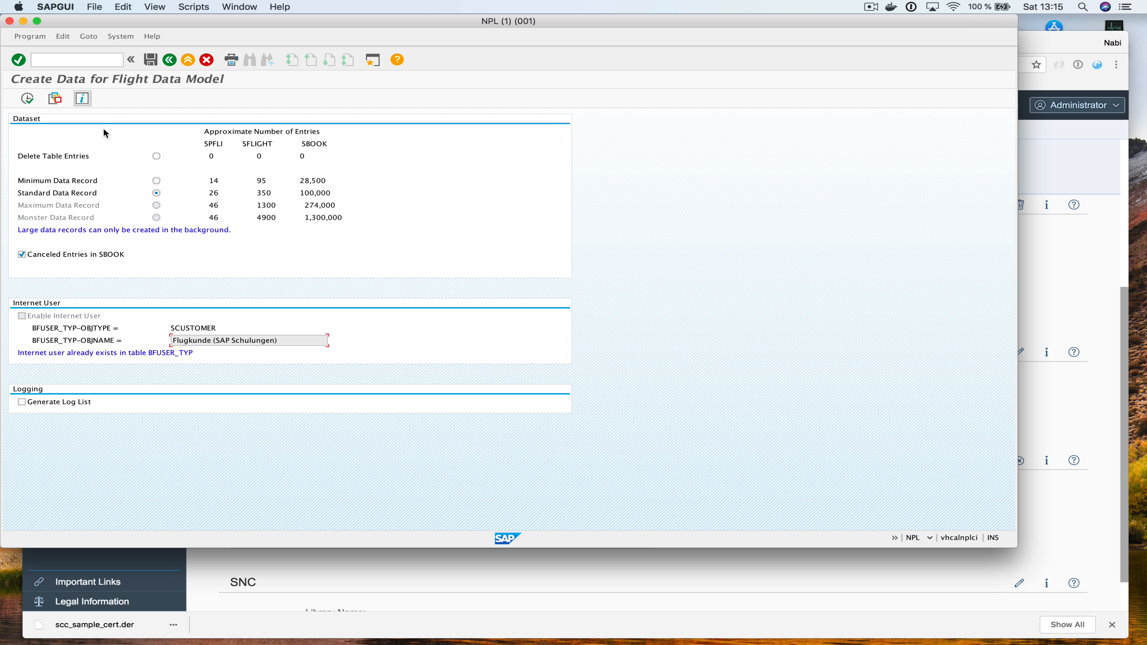
click(171, 60)
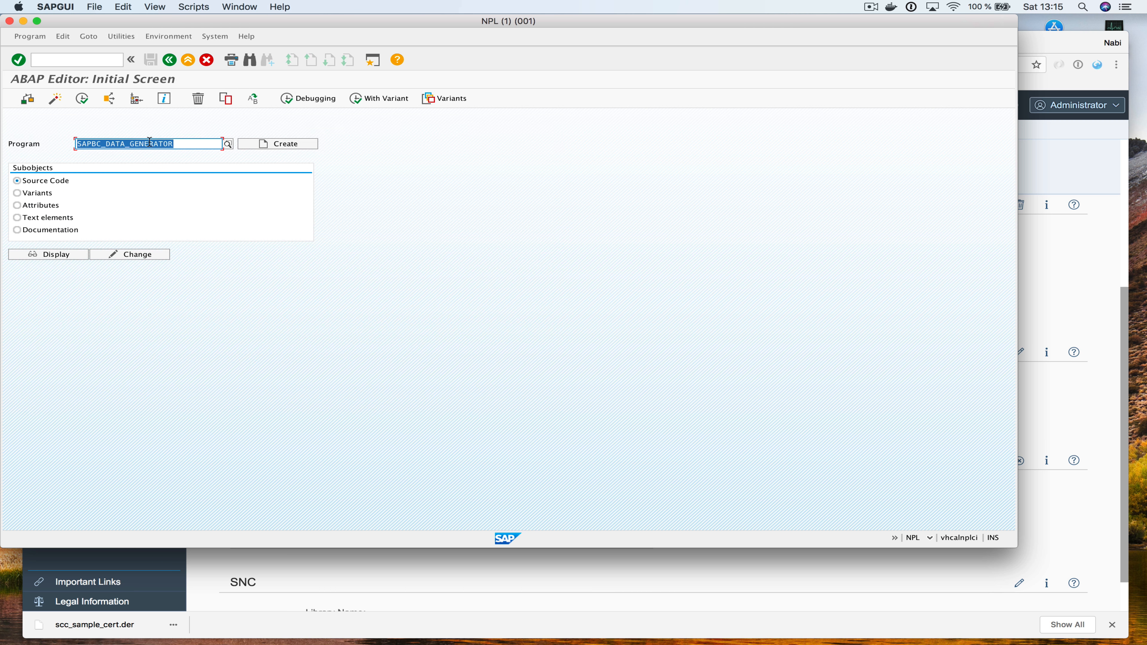
click(170, 60)
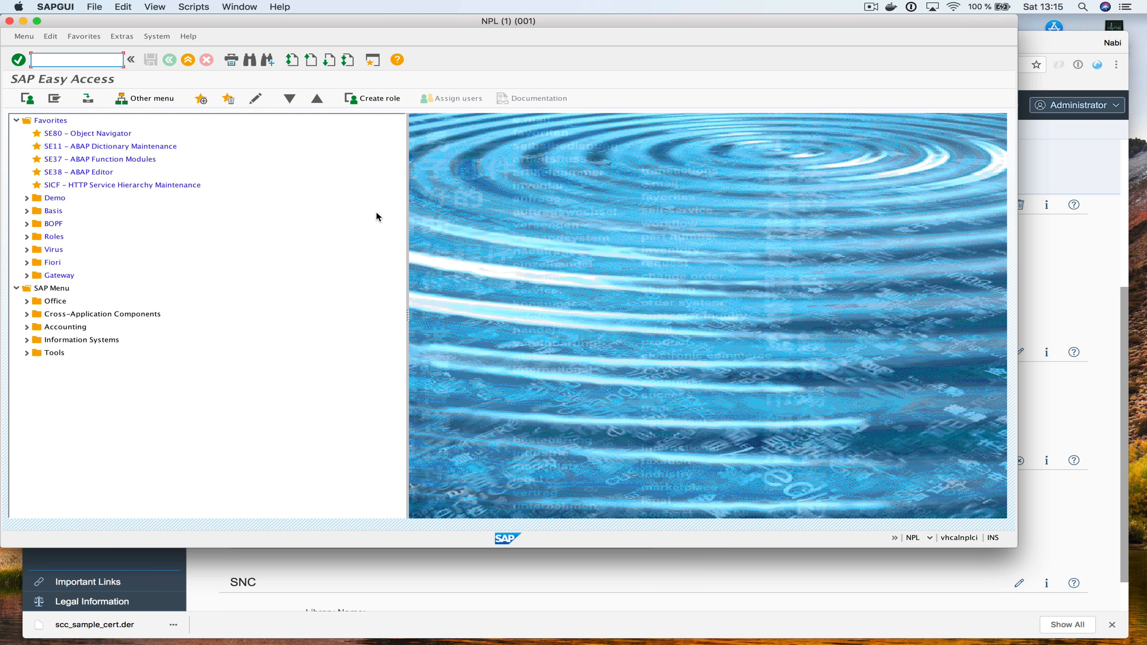
click(342, 564)
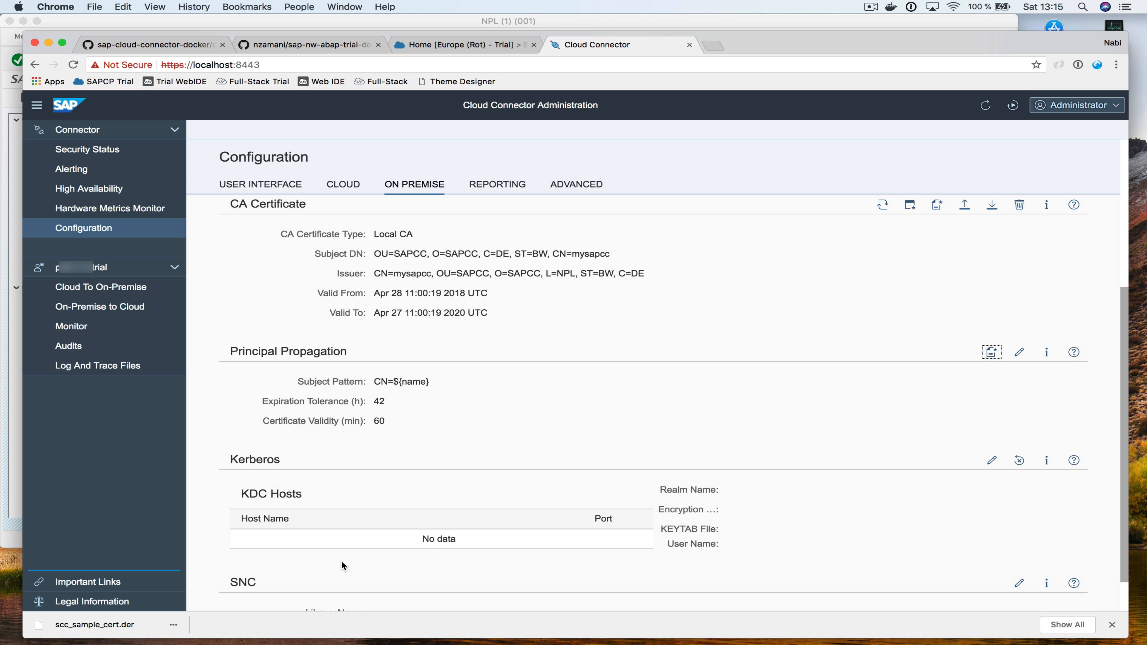
Reload the Cockpit Destinations page and start a new destination
click(447, 45)
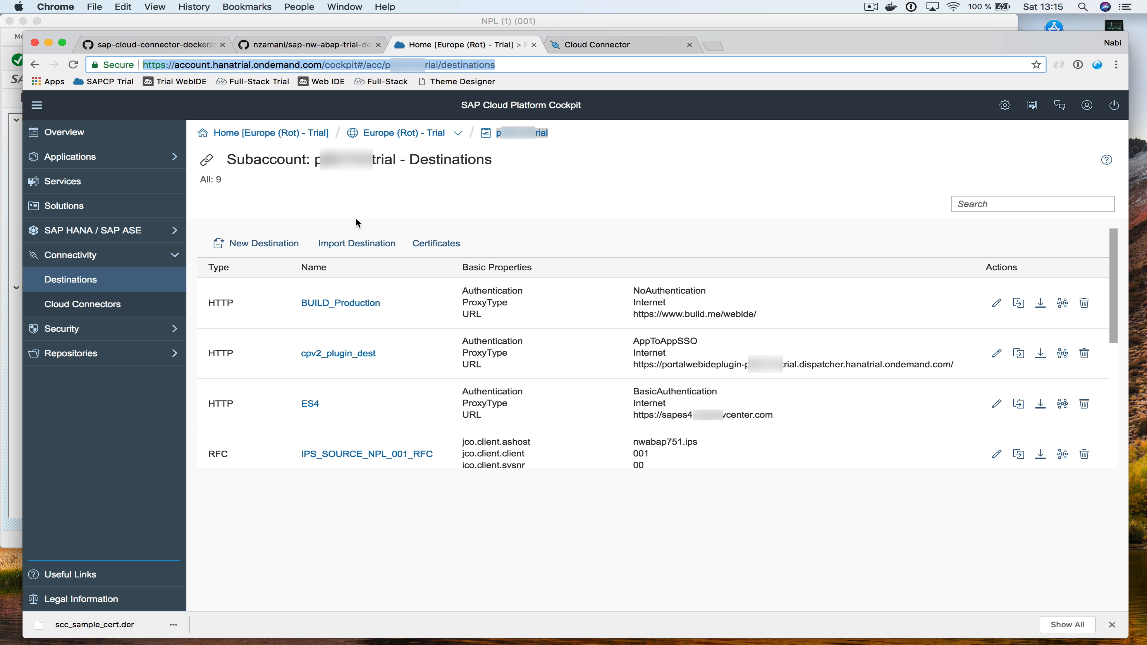
key(super+r)
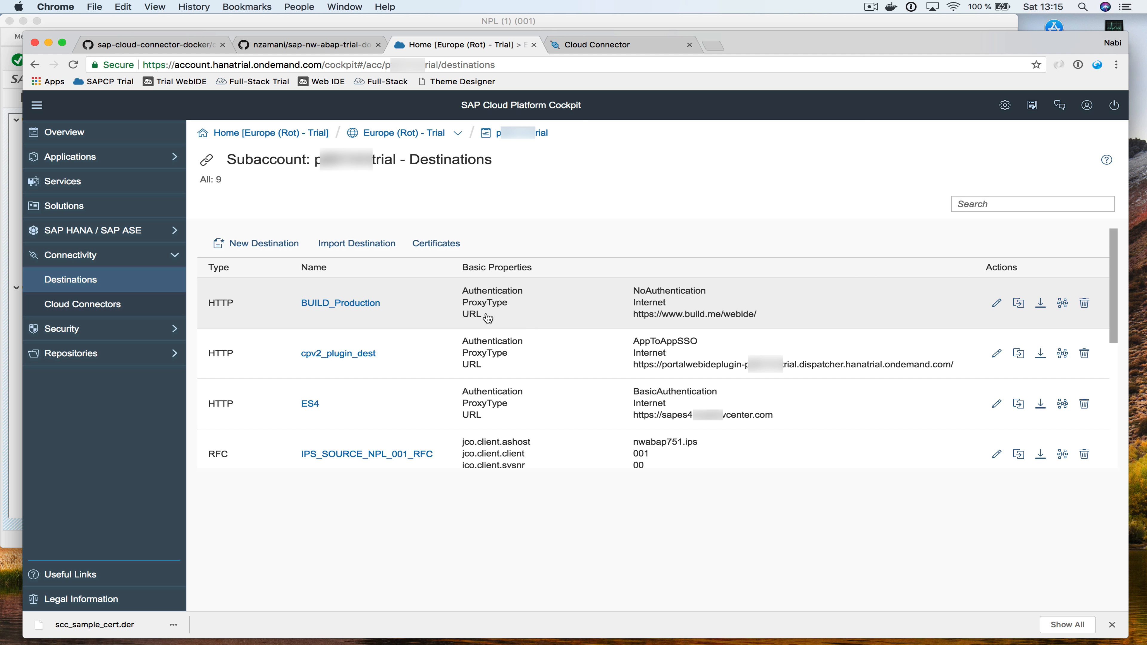
click(270, 245)
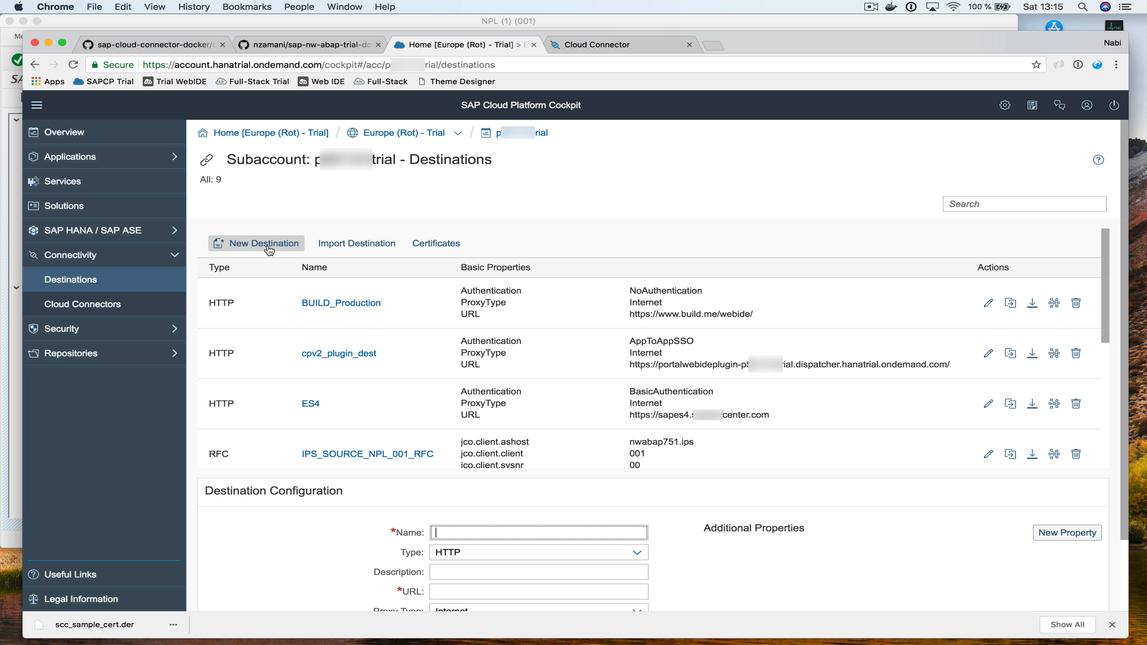
scroll(452, 362, down, 4)
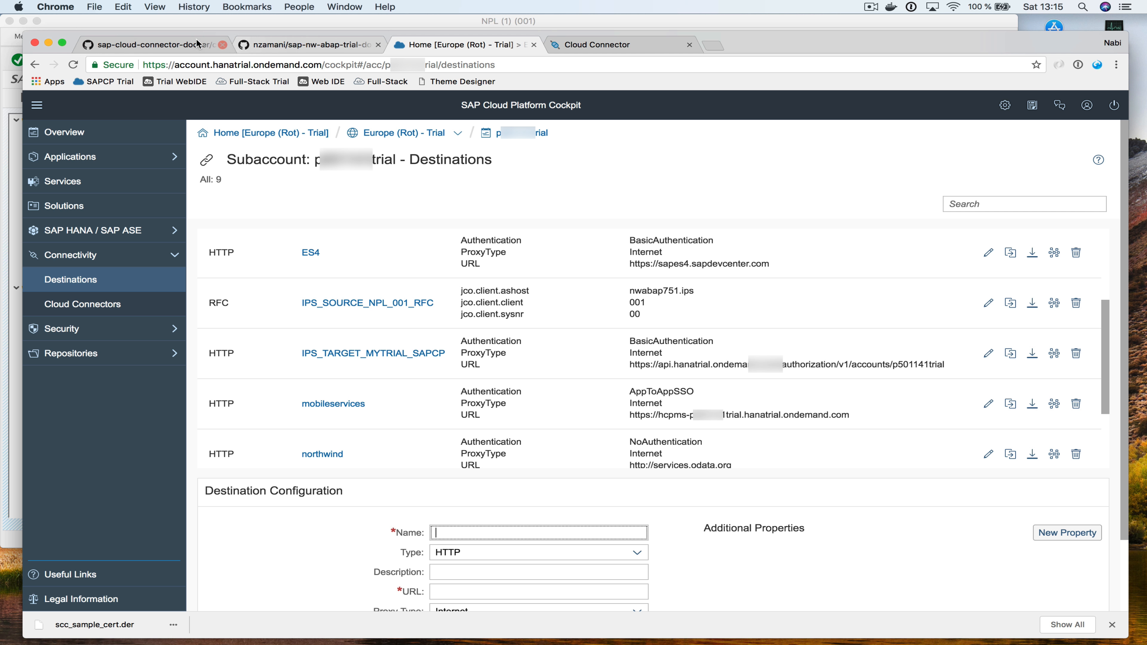
Copy the destination name NW_ABAP_751_Docker_BasicAuth from the repository README
click(174, 45)
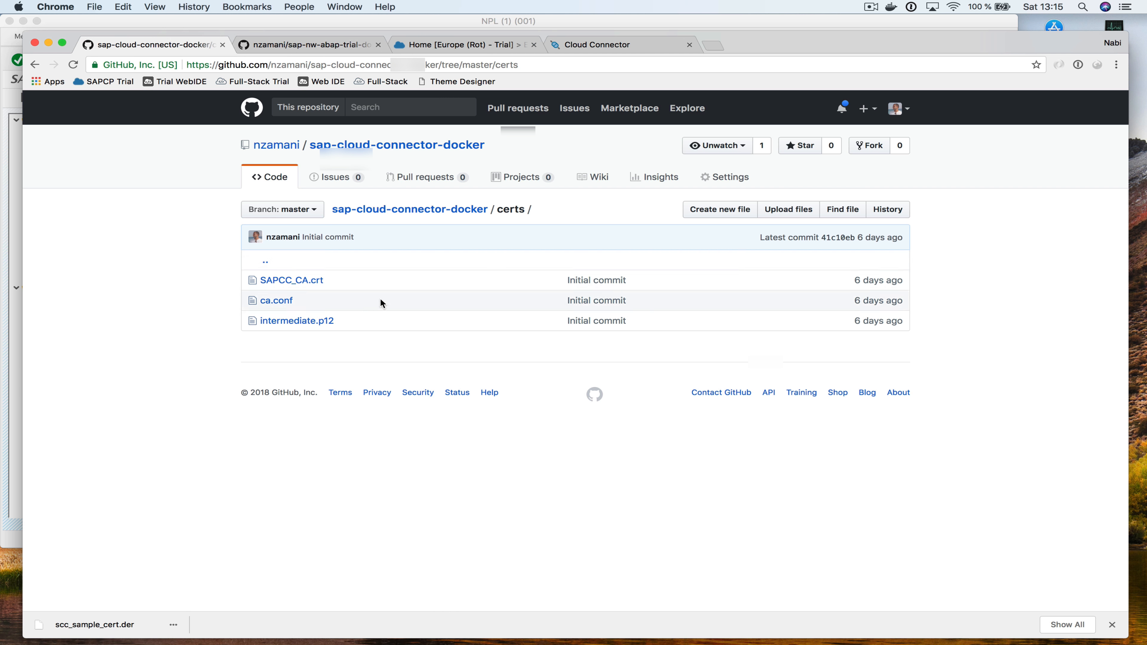
click(355, 147)
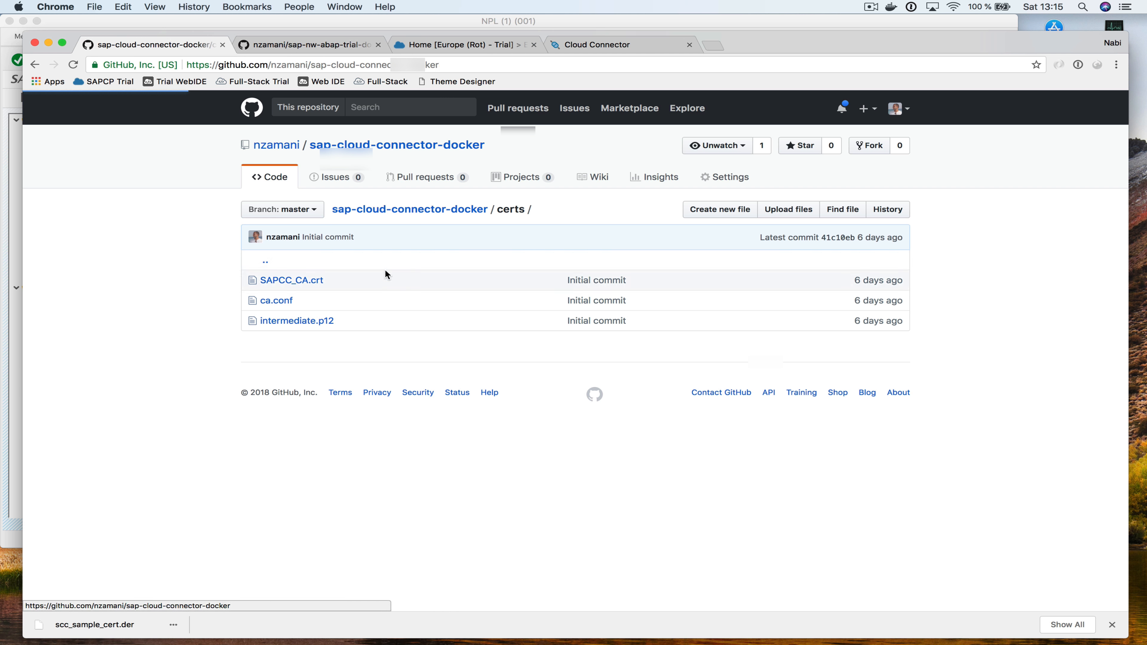
scroll(385, 271, down, 20)
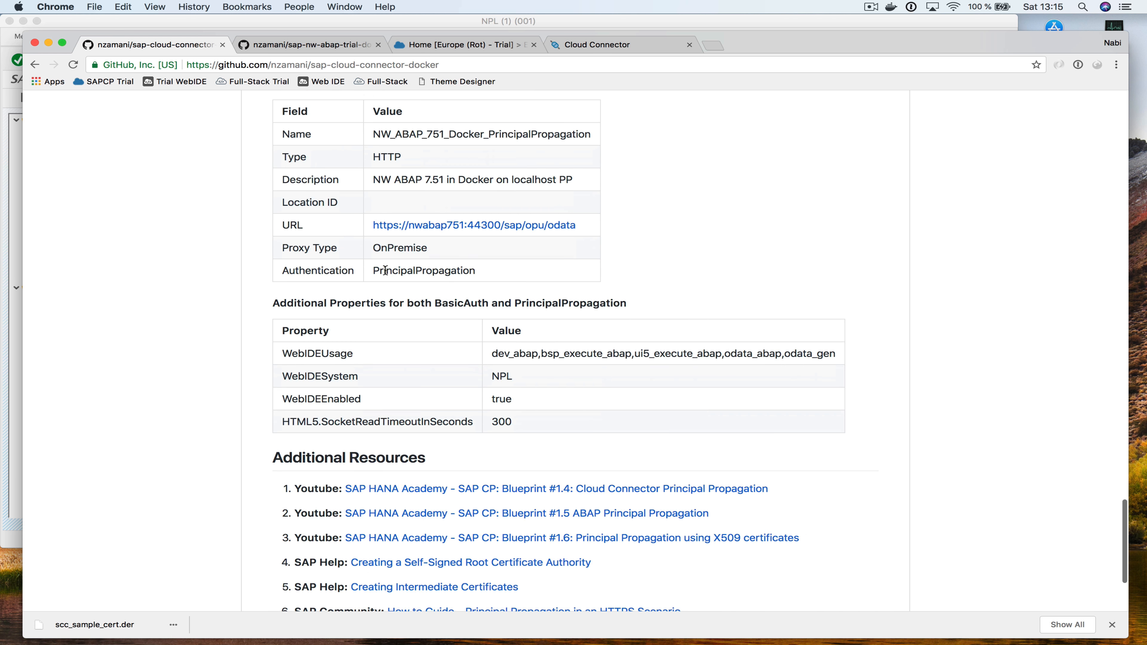
scroll(385, 271, up, 10)
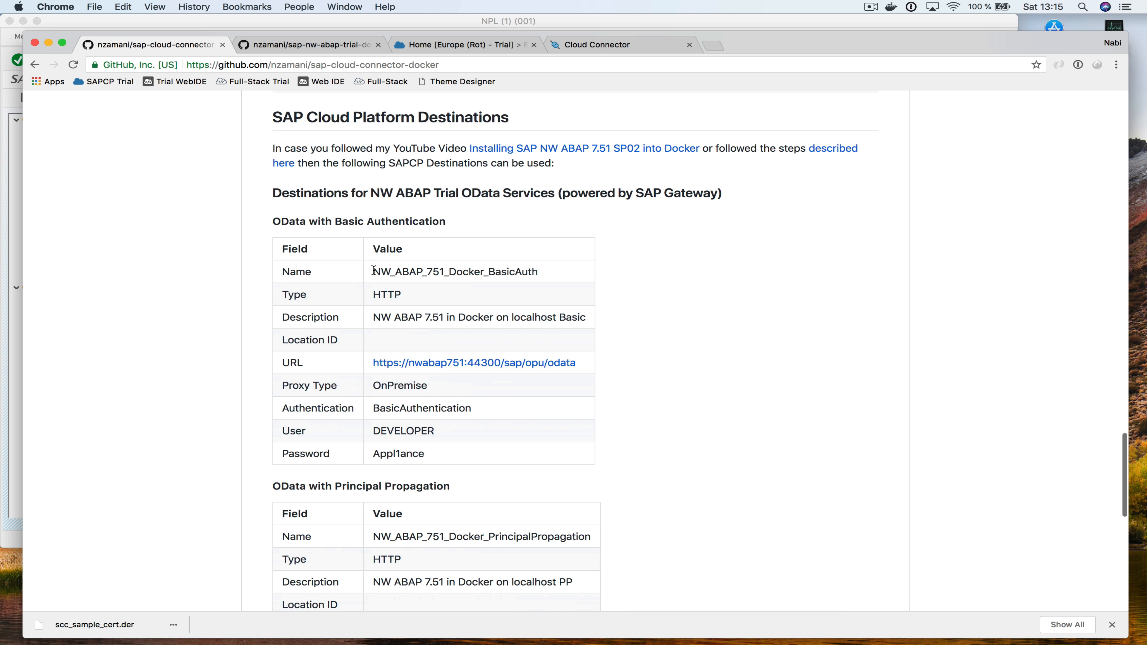
drag(374, 271, 558, 274)
key(super+c)
key(super+Tab)
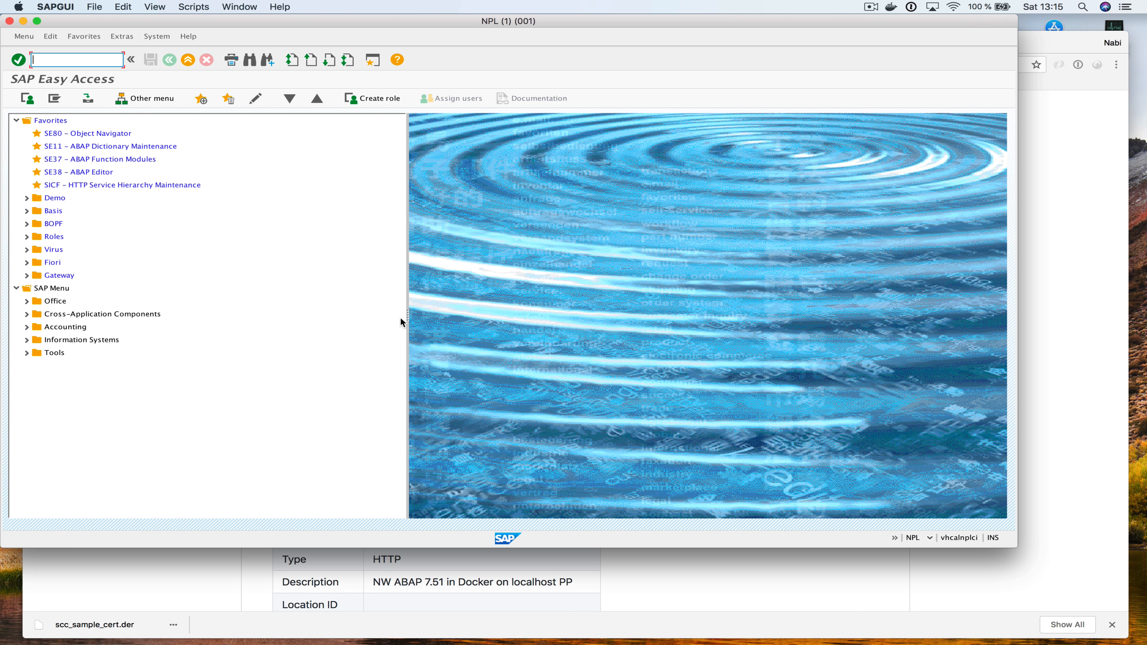
key(super+Tab)
click(586, 45)
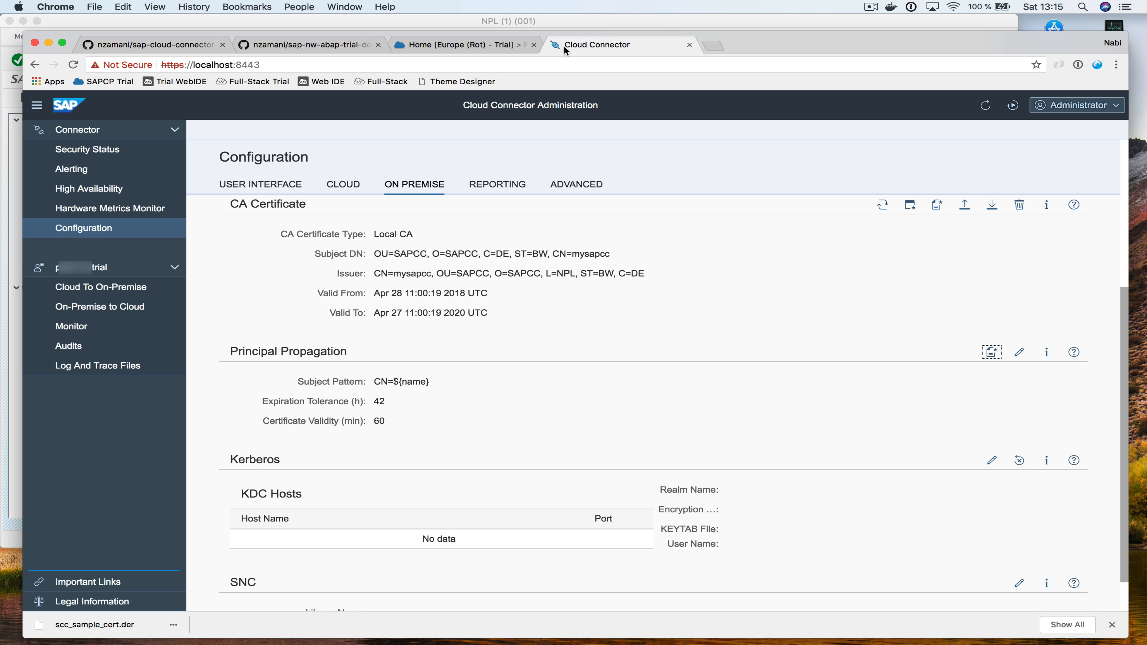
Name the destination NW_ABAP_751_Docker_BasicAuth and keep type HTTP
click(443, 52)
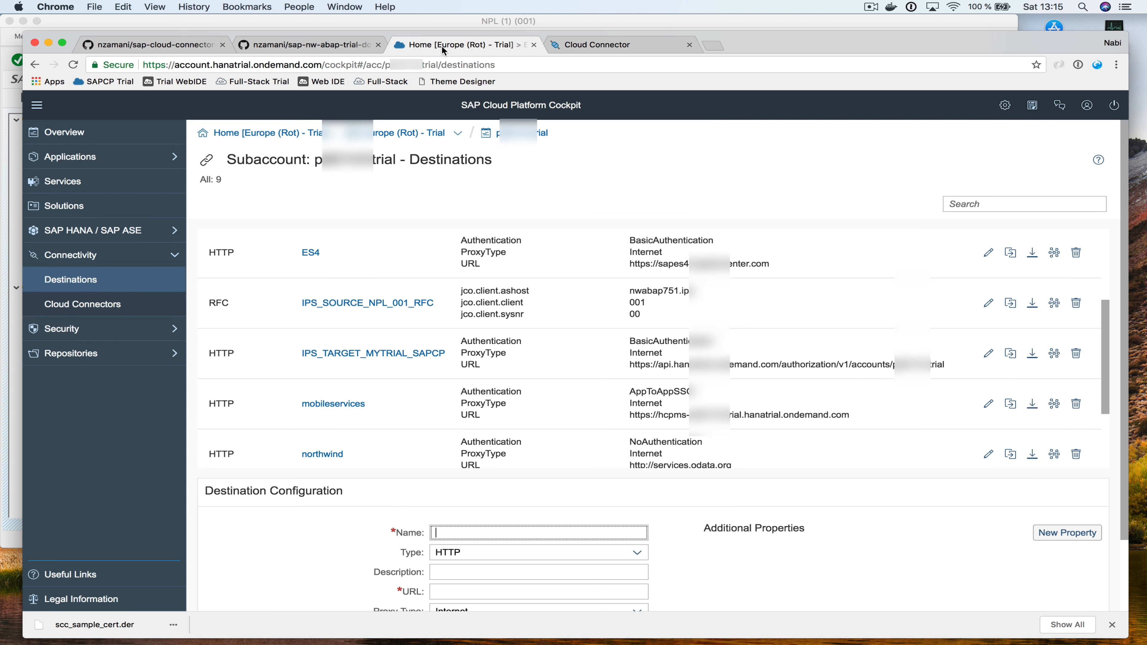
key(super+v)
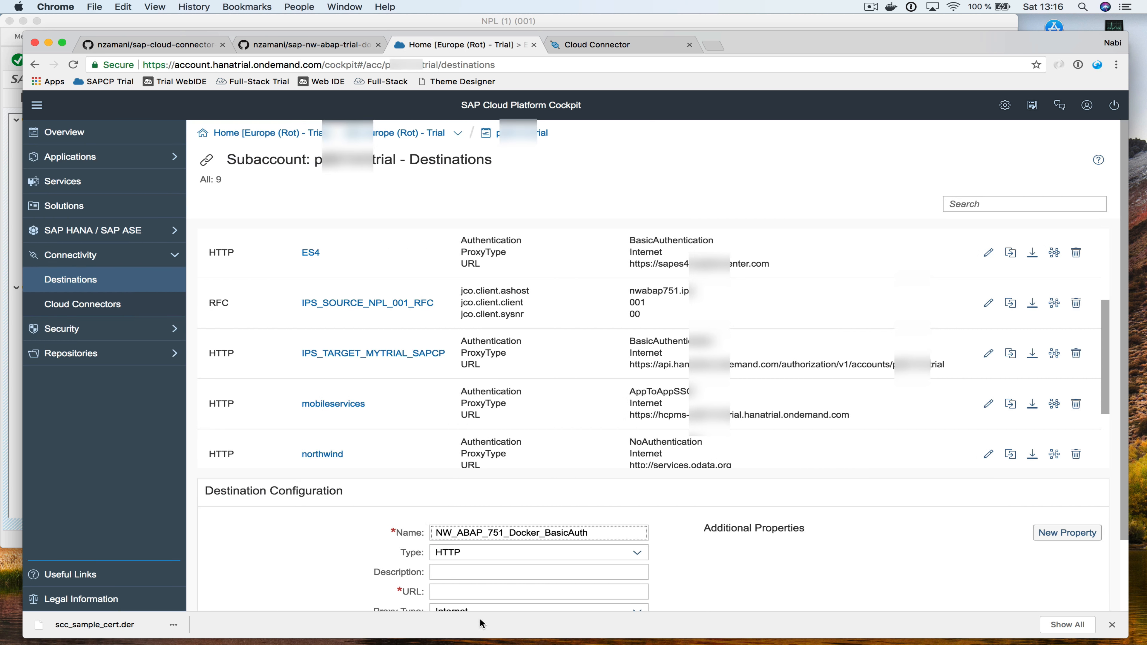
click(637, 552)
click(560, 485)
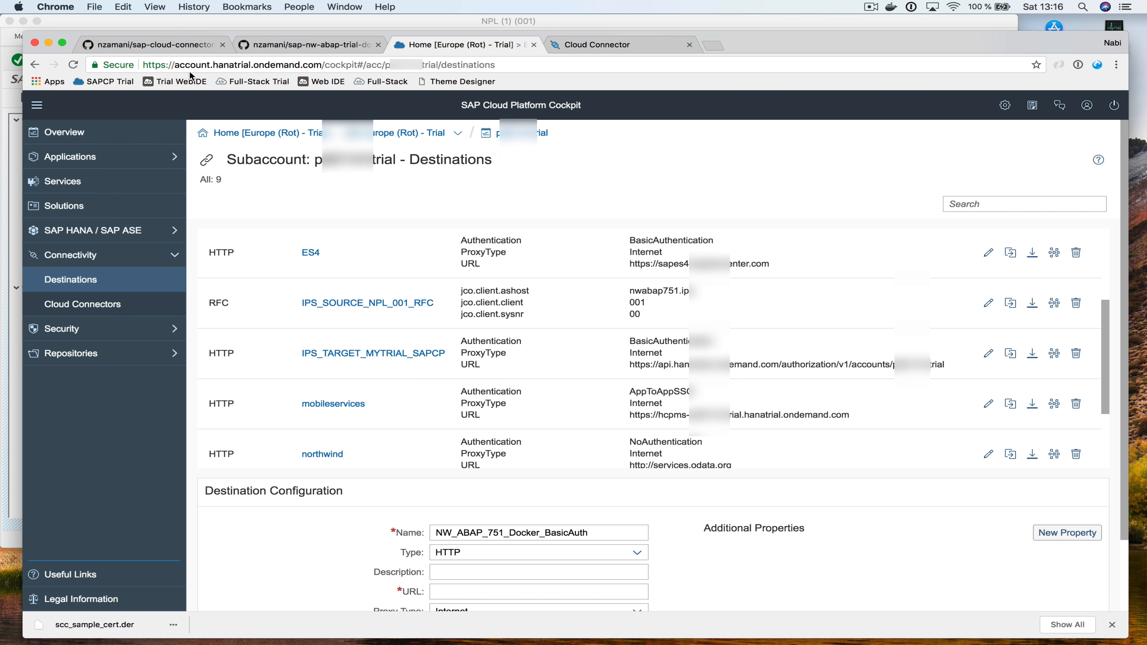
Fill the Description with the BasicAuth destination's description from the README
click(185, 45)
drag(372, 583, 605, 585)
drag(371, 317, 620, 322)
key(super+c)
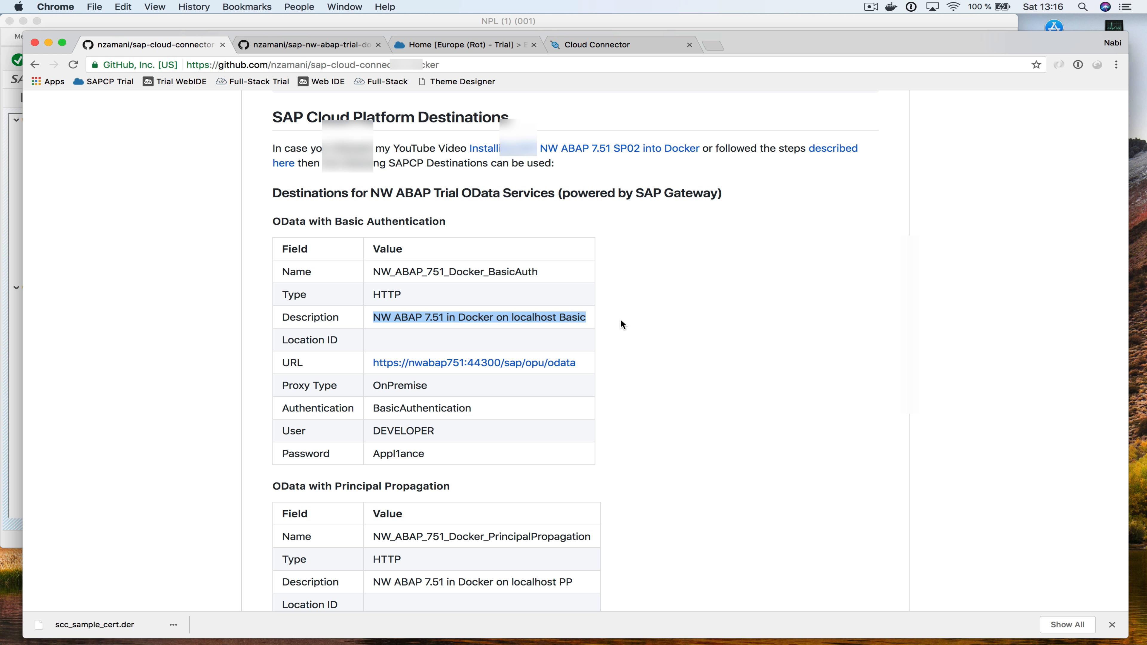
click(443, 44)
click(464, 571)
key(super+v)
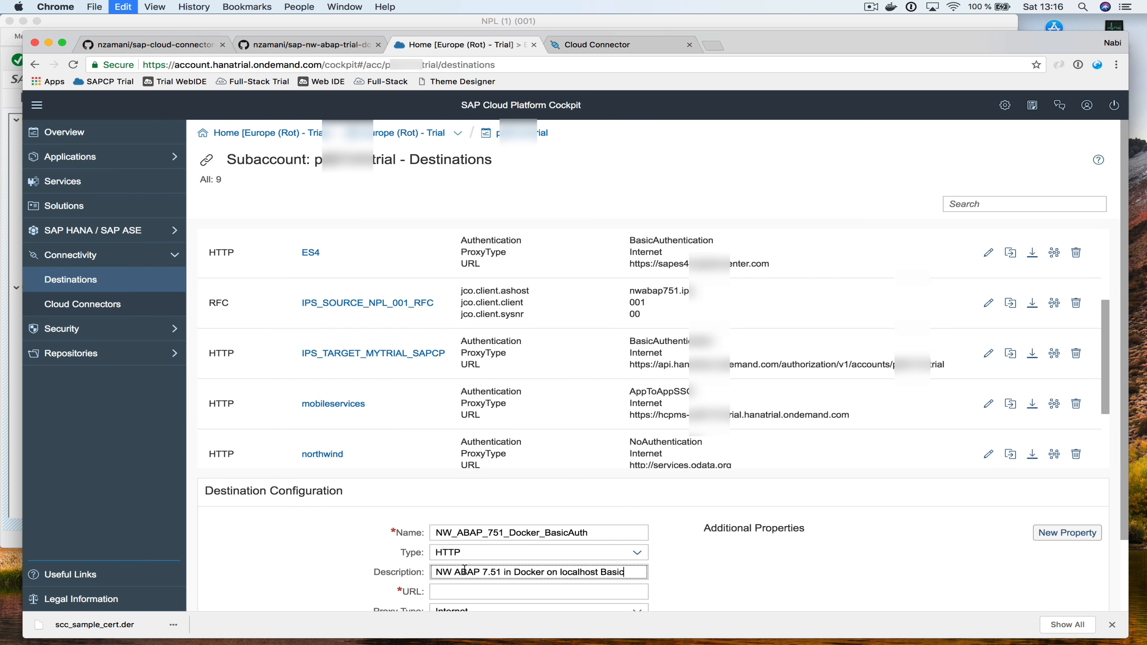
Fill the URL field with the OData service URL from the README
click(178, 46)
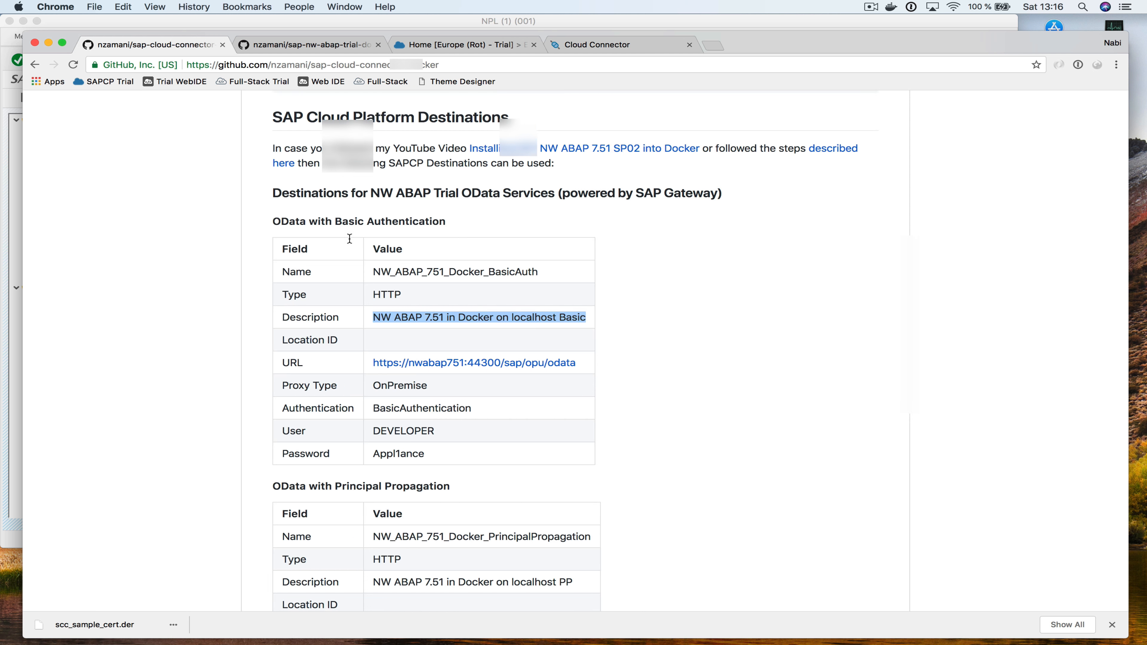
drag(368, 359, 576, 362)
key(super+c)
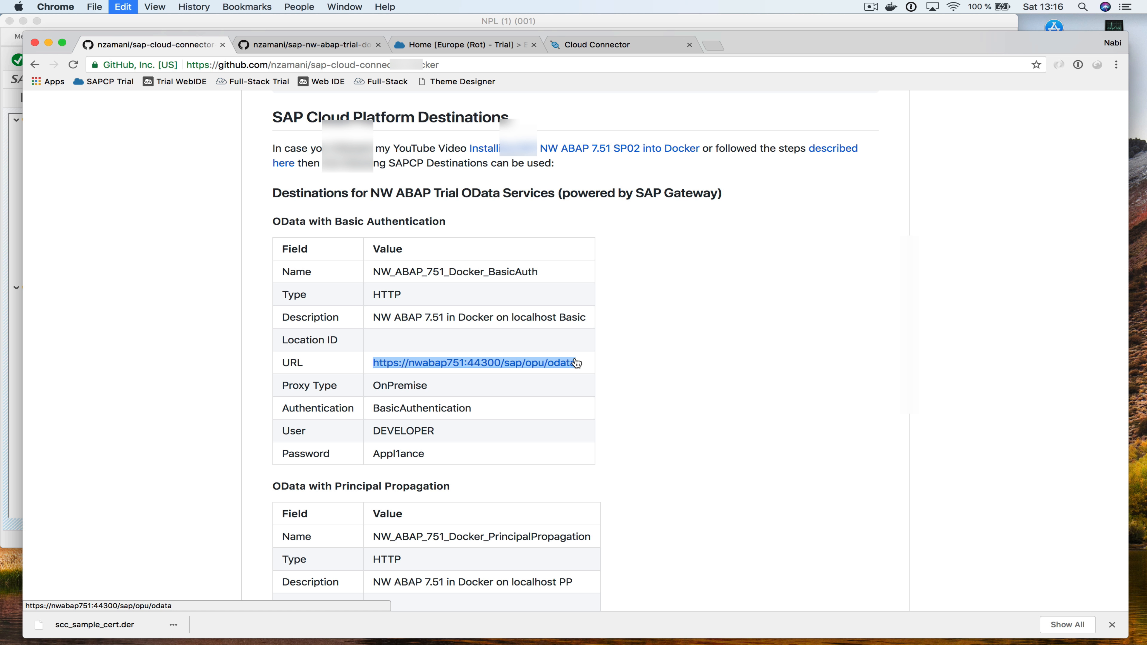
click(428, 44)
click(454, 512)
key(super+v)
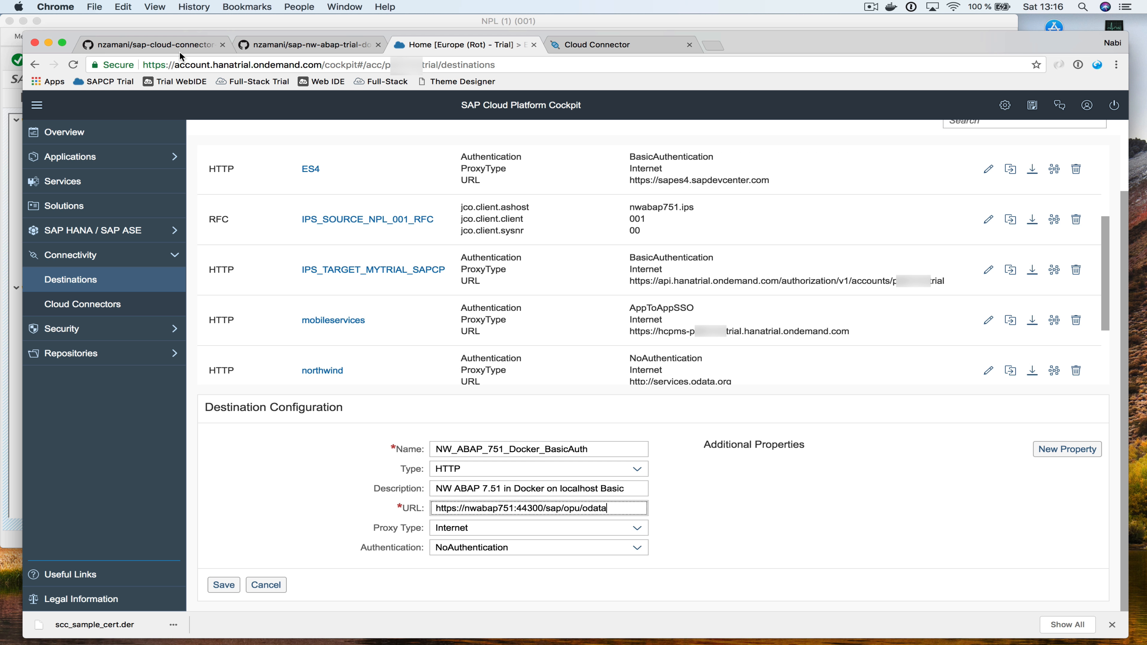
Set Proxy Type to OnPremise and Authentication to BasicAuthentication, as the README specifies
click(173, 44)
double_click(385, 385)
double_click(395, 409)
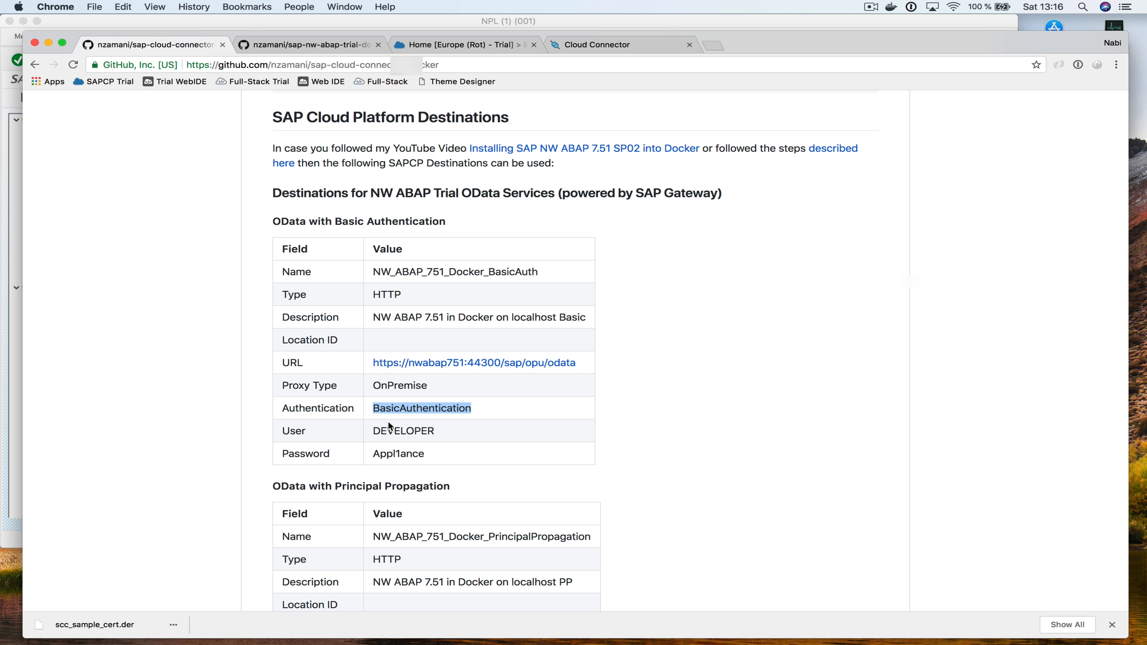
double_click(404, 431)
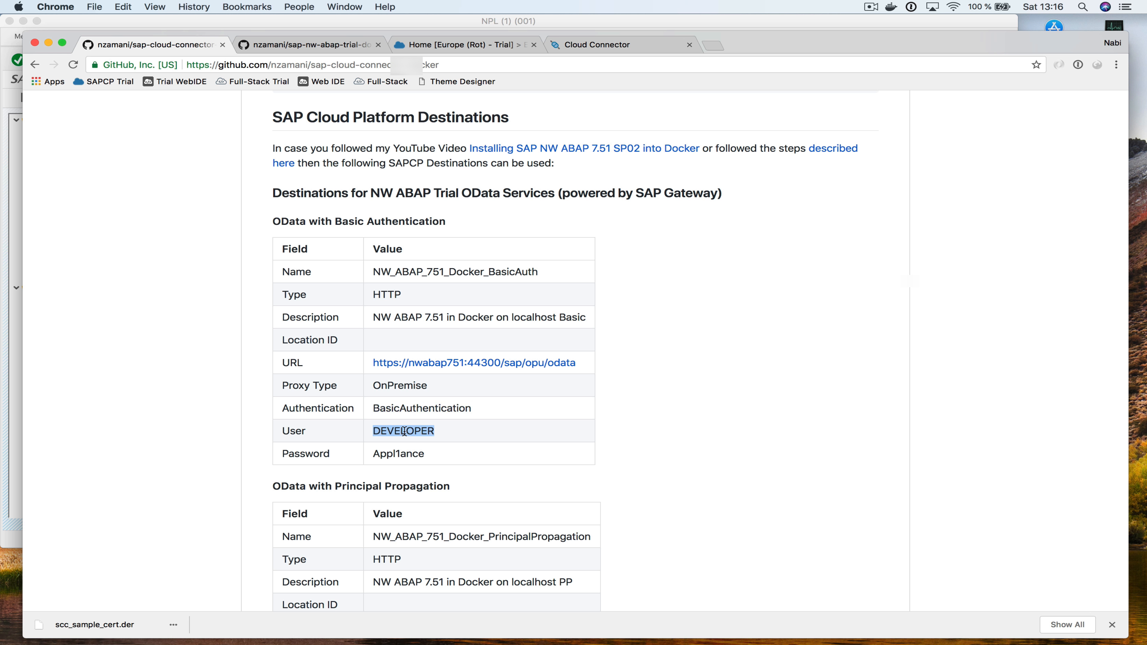
double_click(386, 456)
click(454, 44)
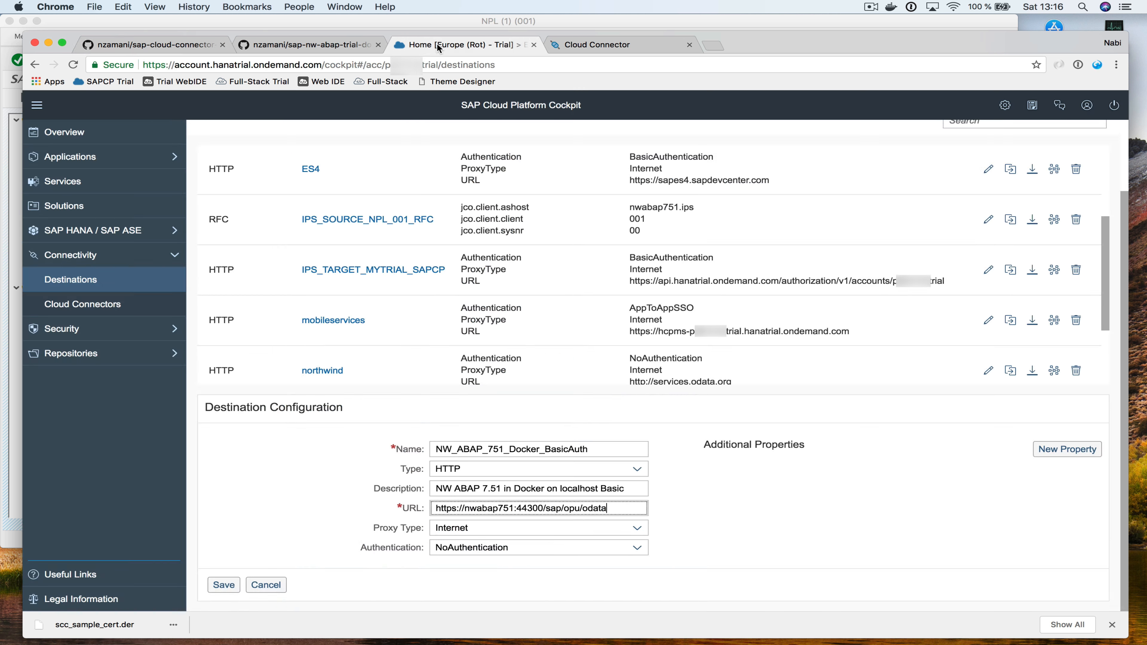
click(637, 524)
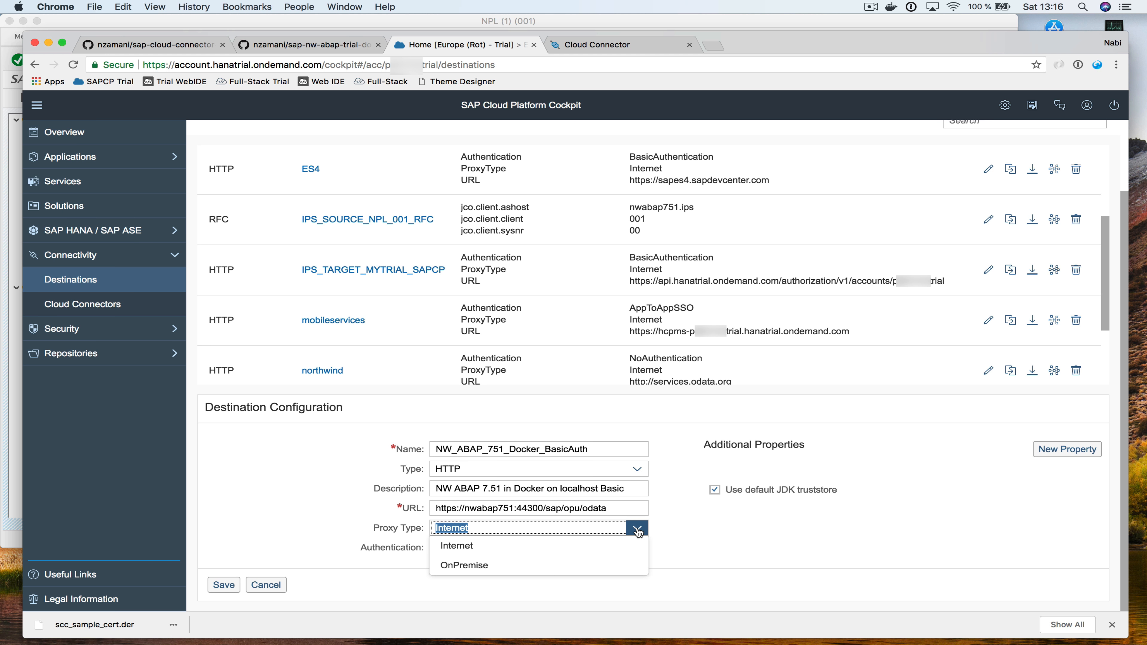
click(568, 564)
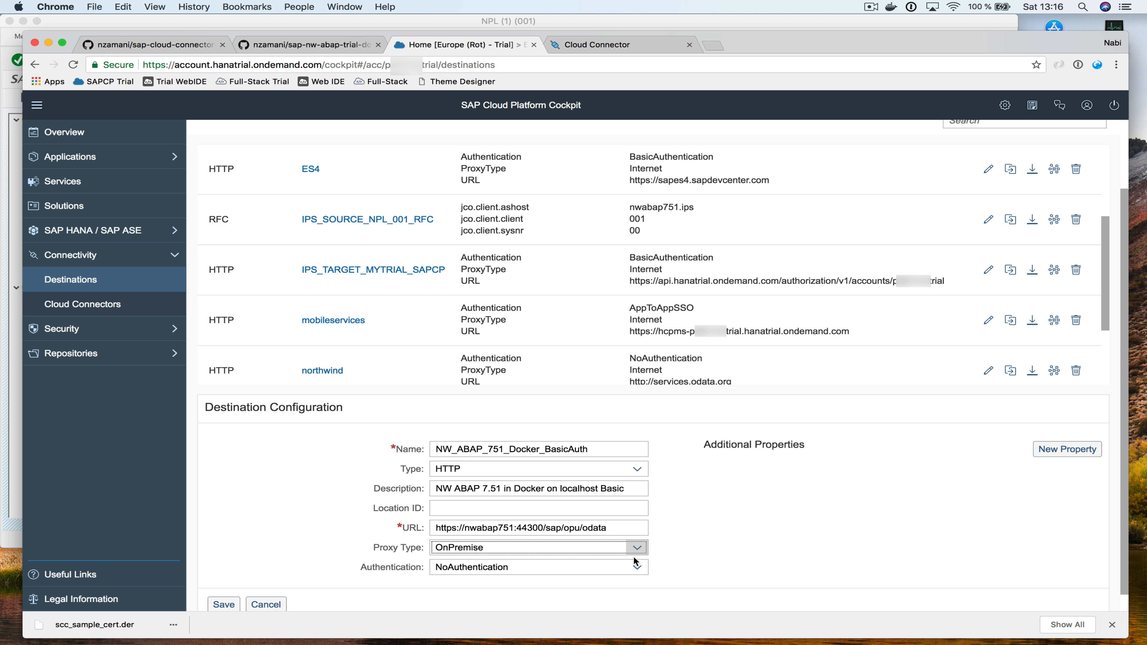
click(637, 567)
click(543, 472)
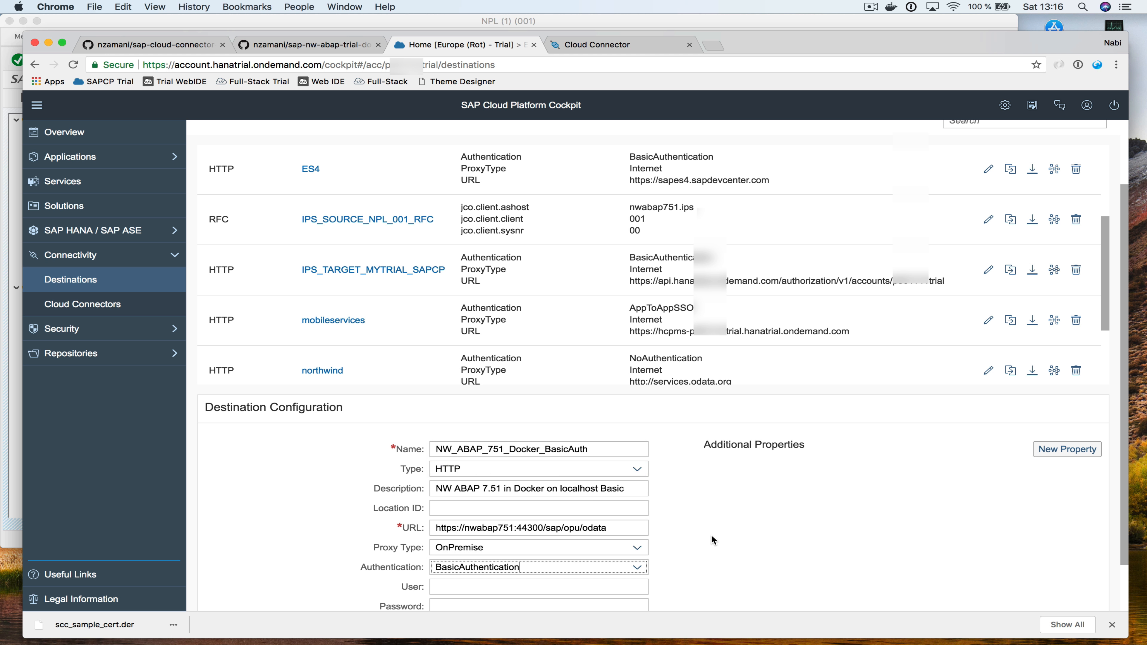
scroll(712, 535, down, 2)
Enter user DEVELOPER with its password and add an empty additional property row
click(600, 527)
text(DEVELOPER)
click(515, 545)
key(super+v)
click(1046, 397)
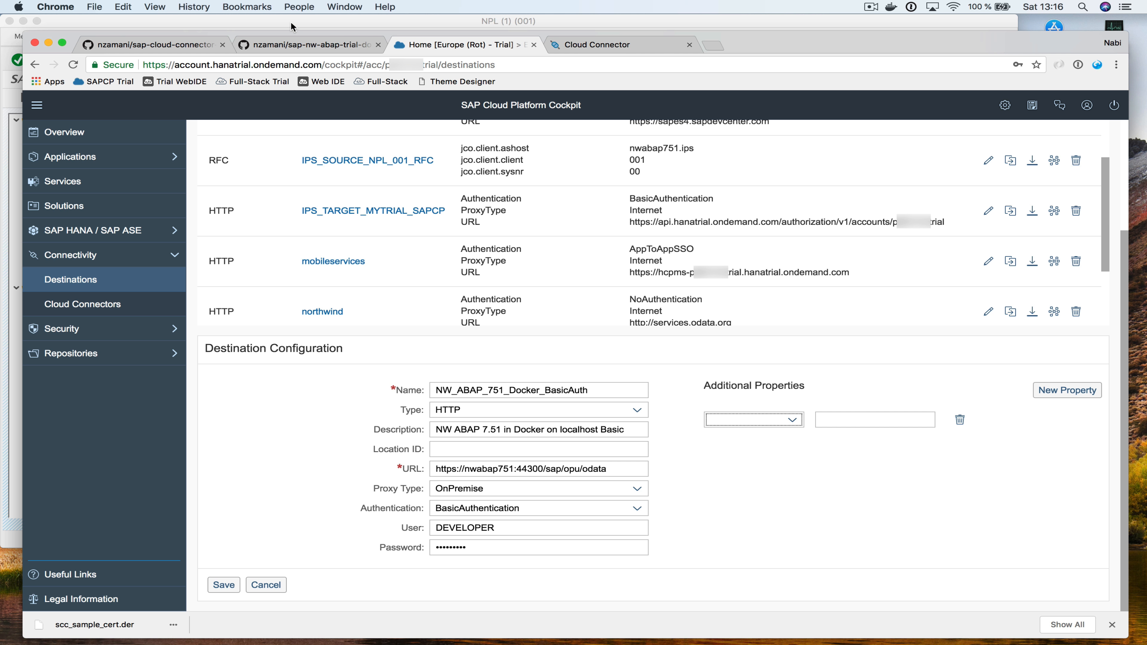
click(184, 45)
scroll(413, 269, down, 10)
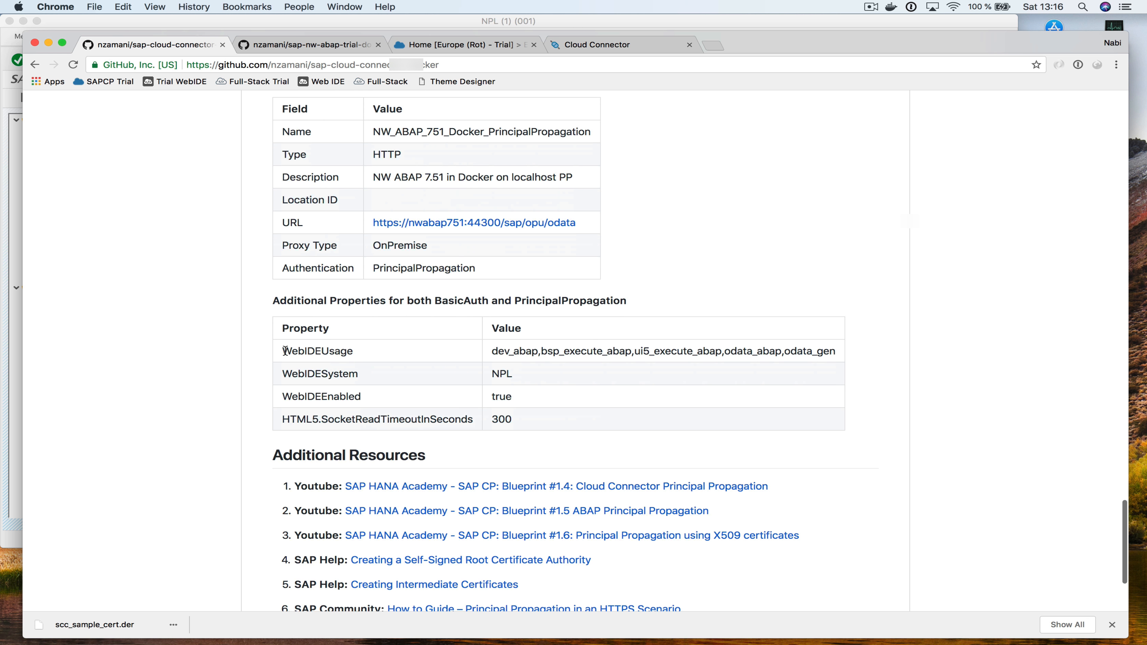
Add the WebIDEUsage additional property, with its name and value copied from the README
drag(285, 351, 369, 351)
key(super+c)
click(459, 45)
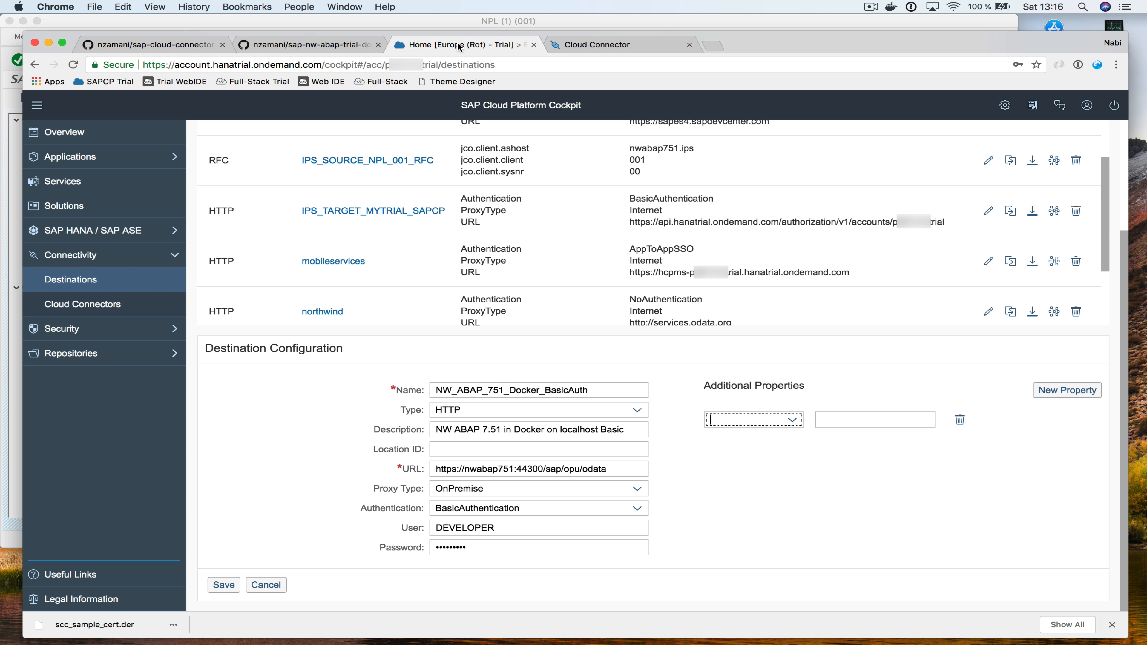
key(super+v)
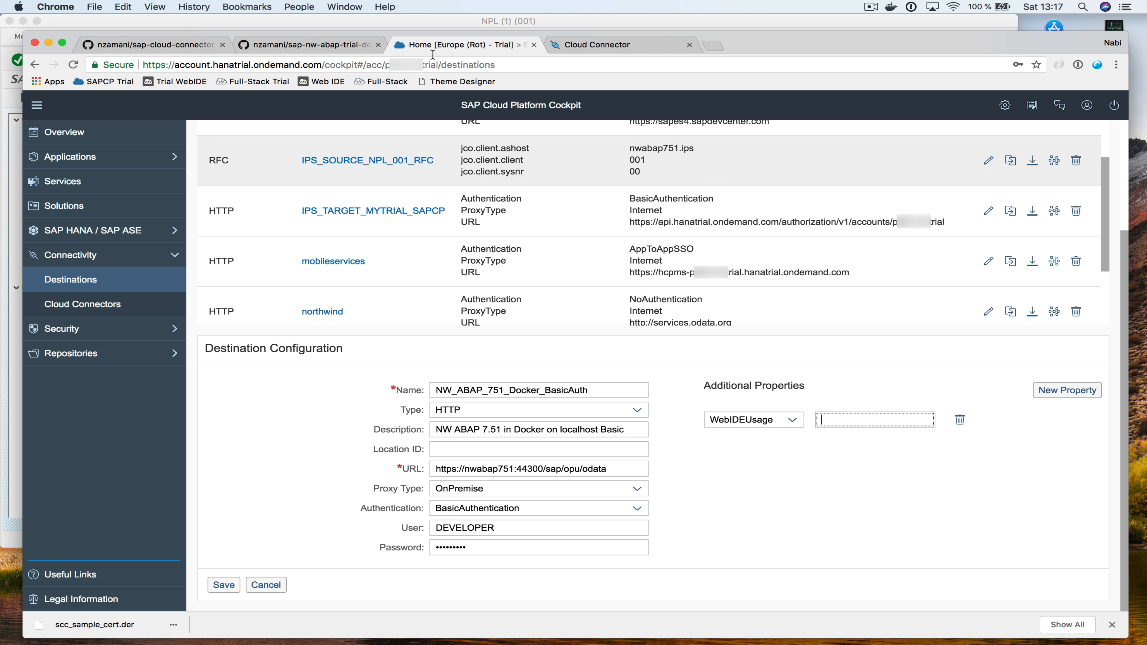
click(170, 47)
drag(492, 351, 861, 356)
key(super+c)
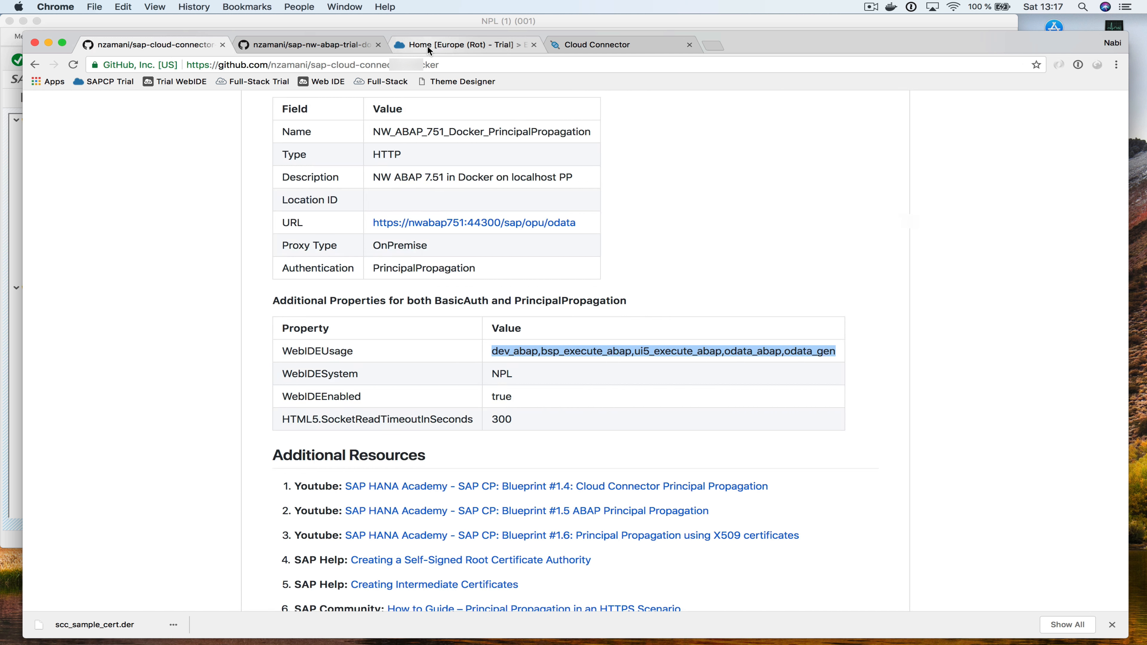
click(427, 46)
key(super+v)
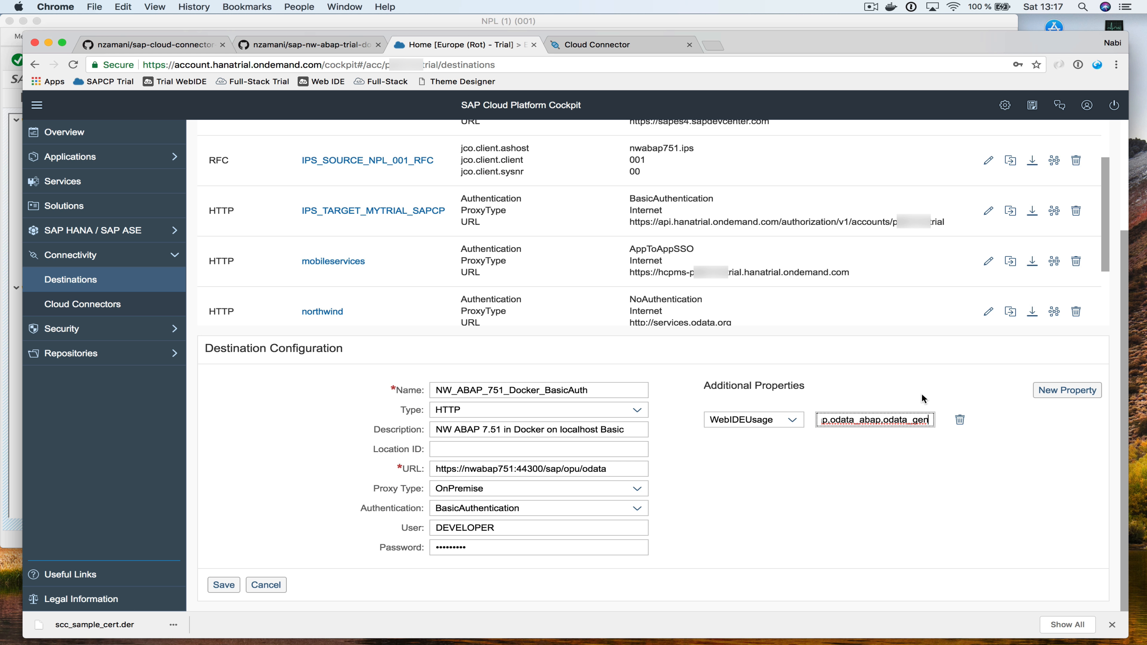
click(1068, 390)
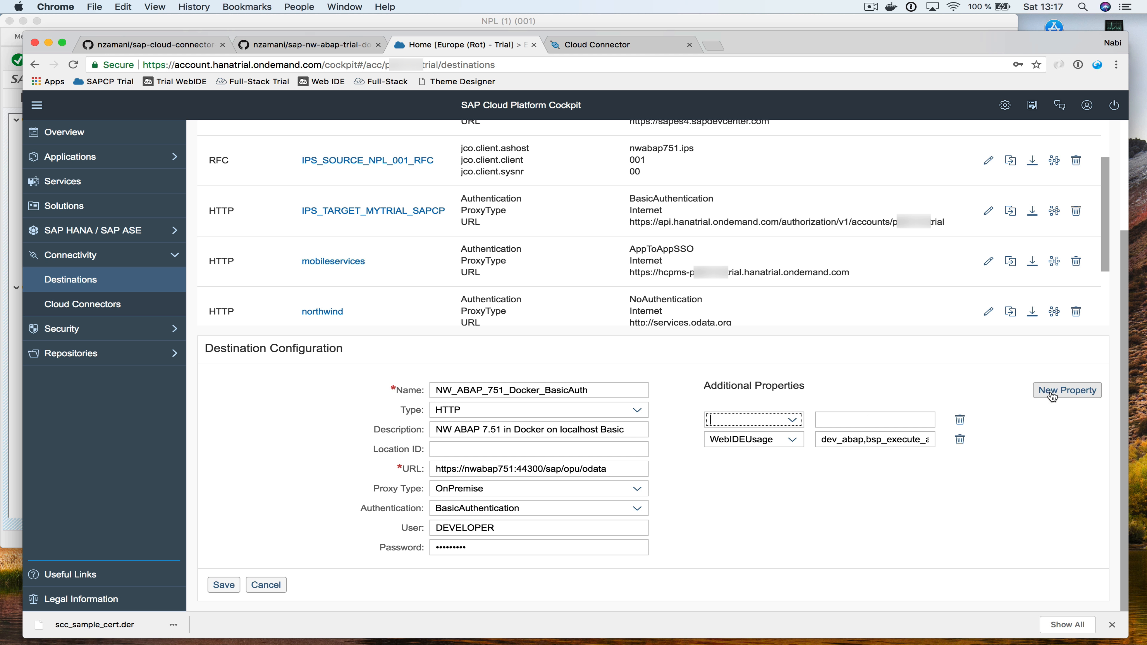
Add the WebIDESystem additional property with value NPL
click(155, 44)
double_click(294, 374)
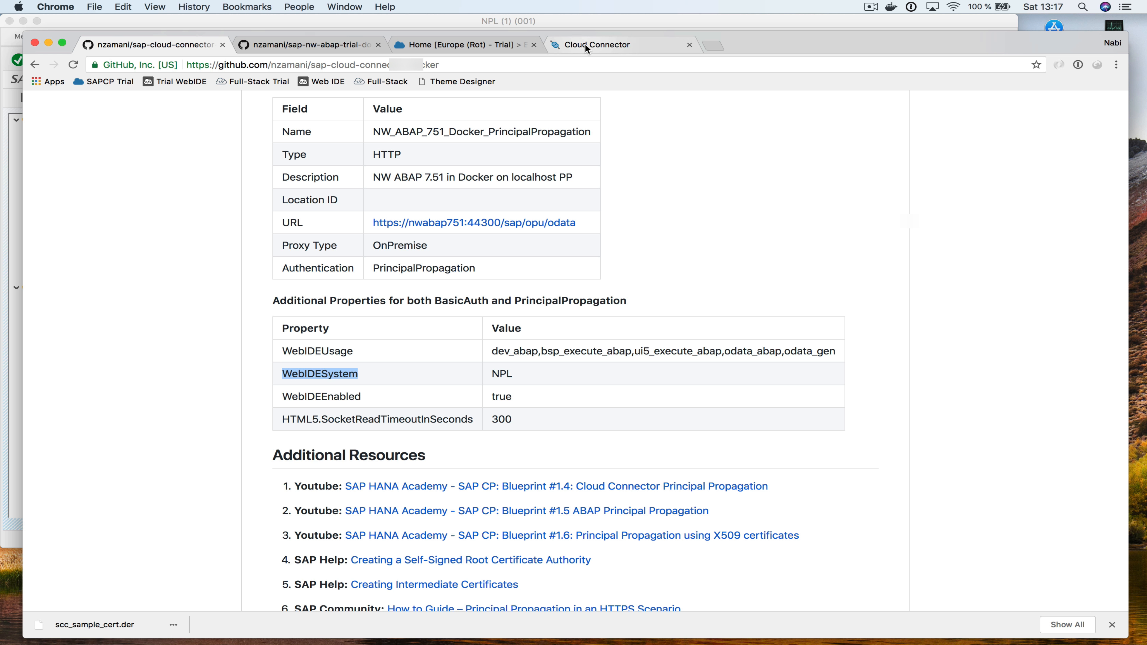
click(482, 39)
key(super+v)
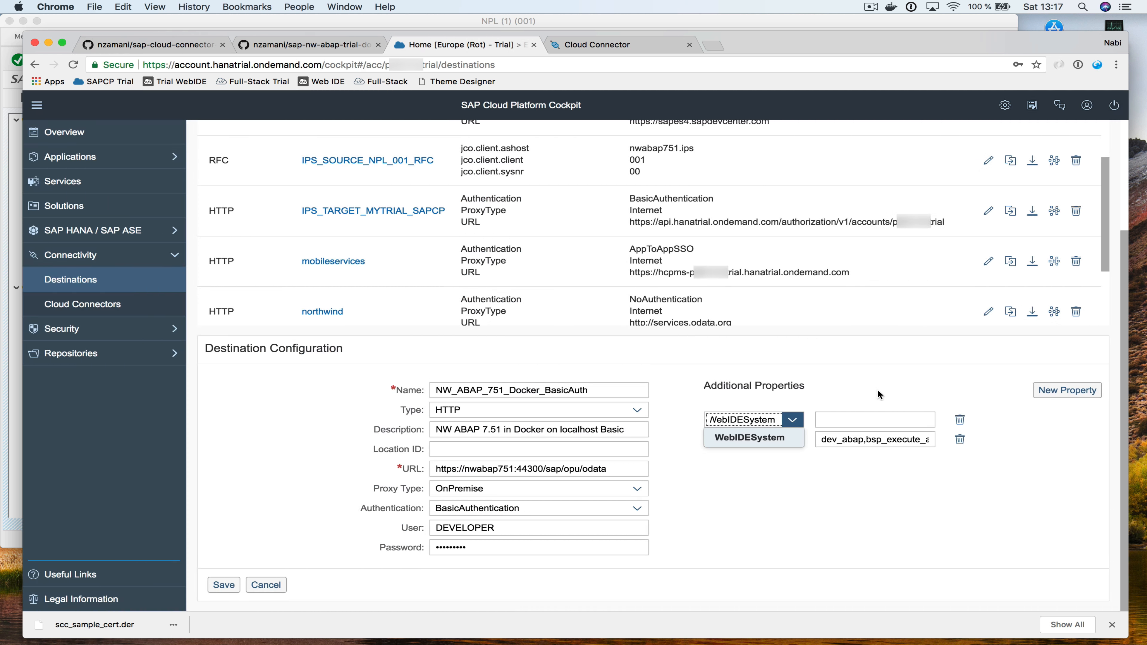
click(850, 419)
text(NPL)
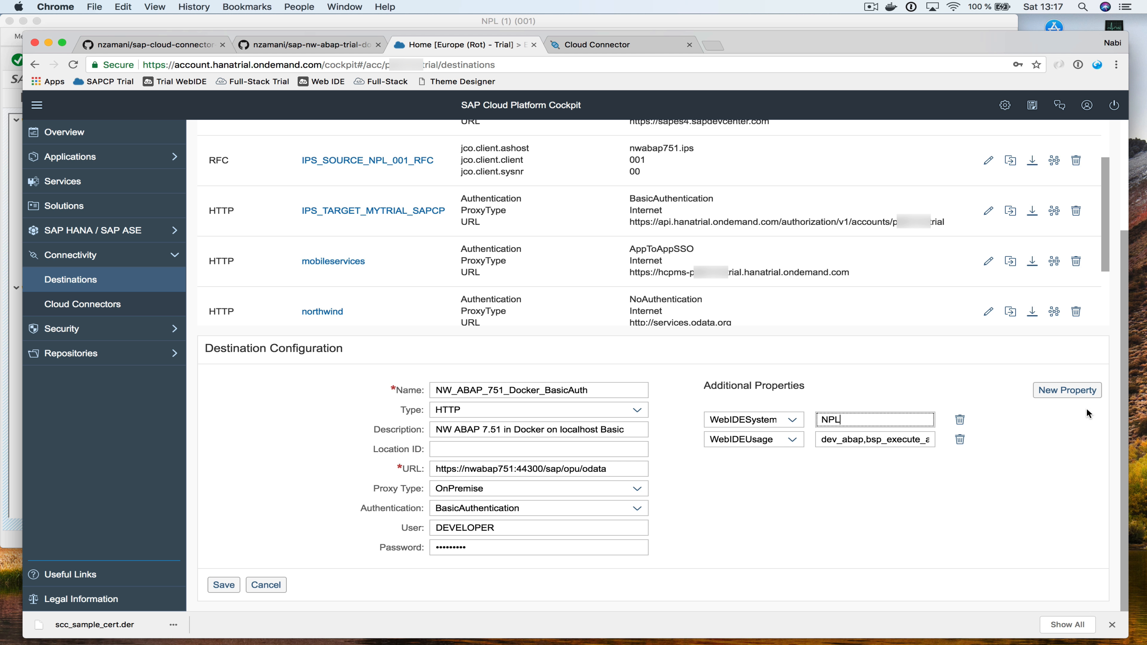
click(1067, 390)
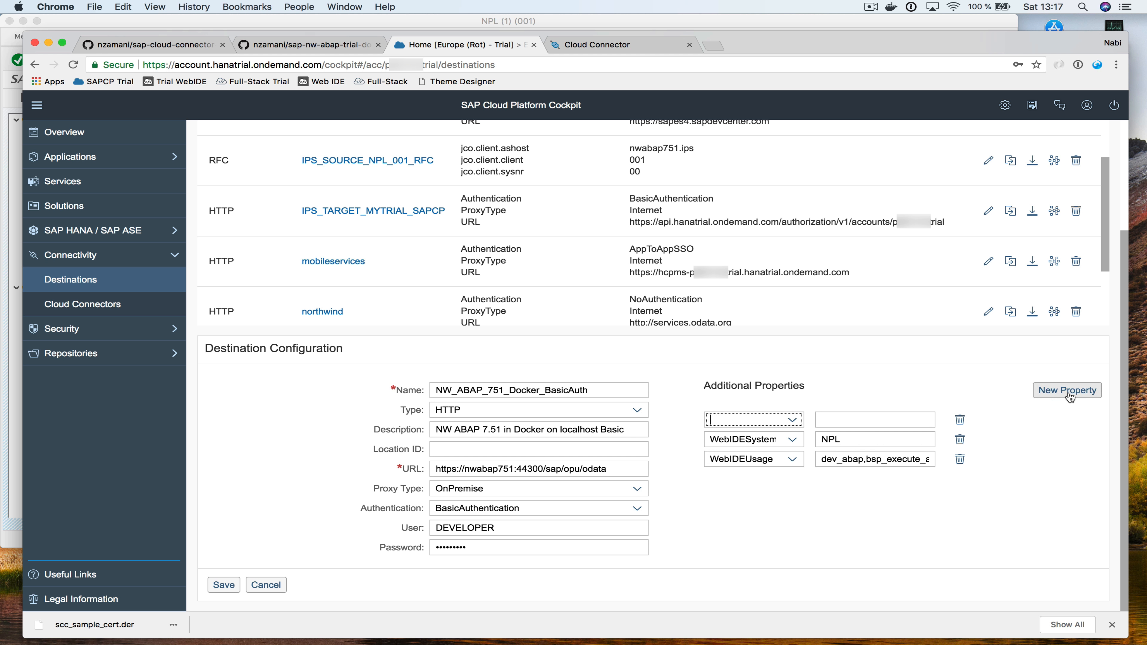
Add WebIDEEnabled = true and HTML5.SocketReadTimeoutInSeconds = 300 as additional properties
click(200, 43)
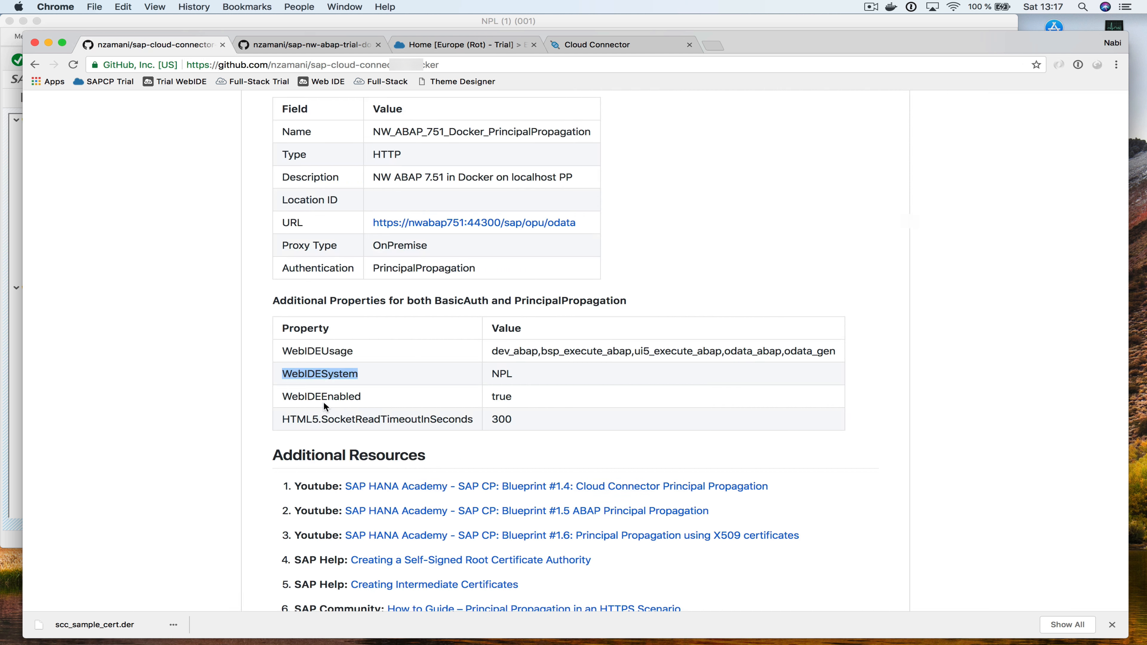
drag(283, 419, 474, 419)
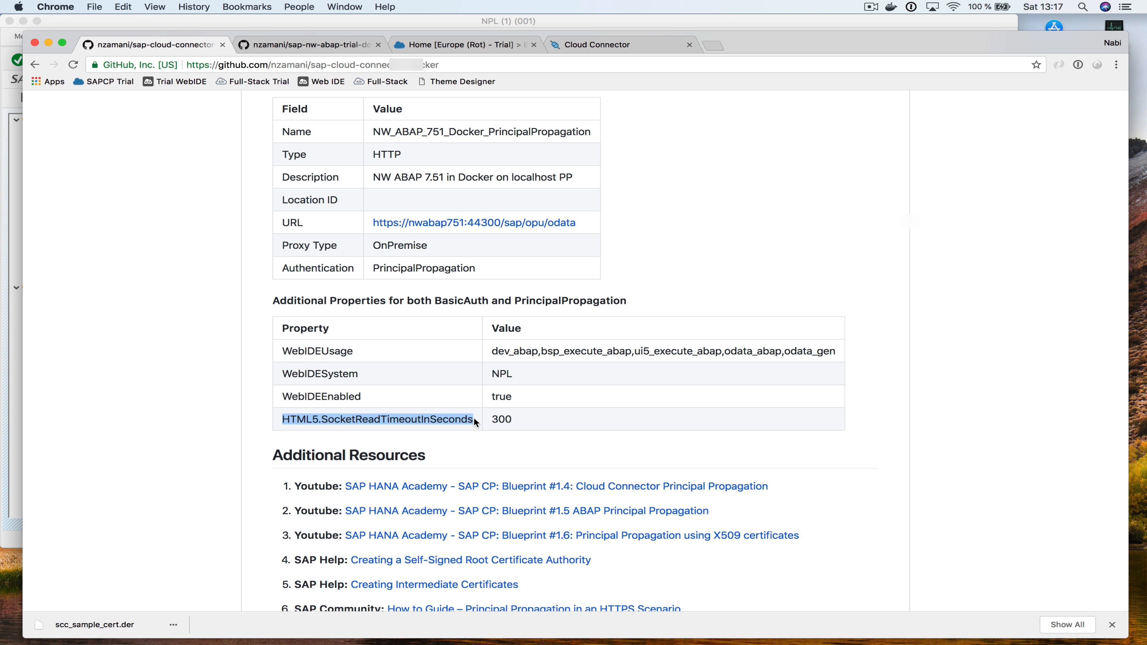
click(470, 45)
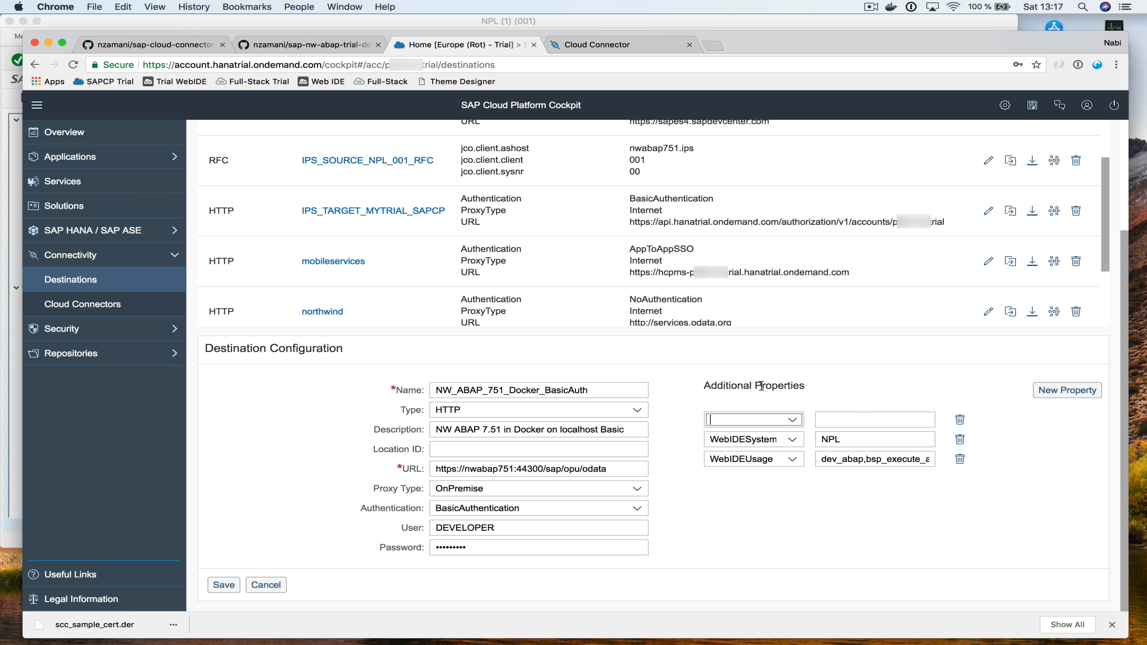
text(Web)
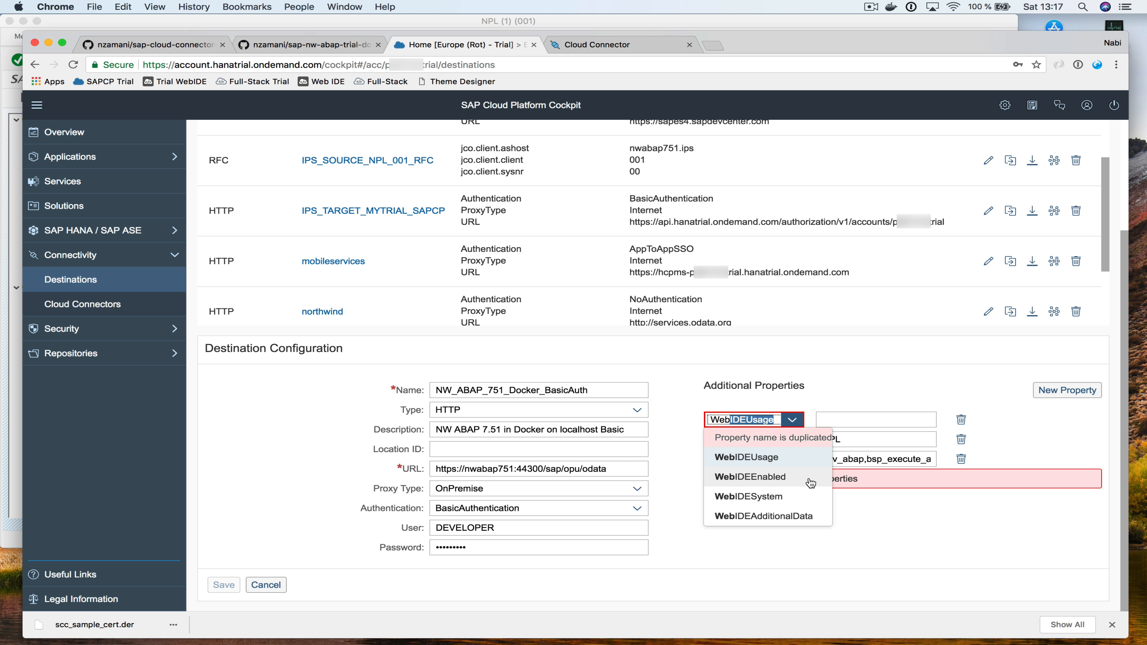
click(781, 479)
click(843, 421)
text(tr)
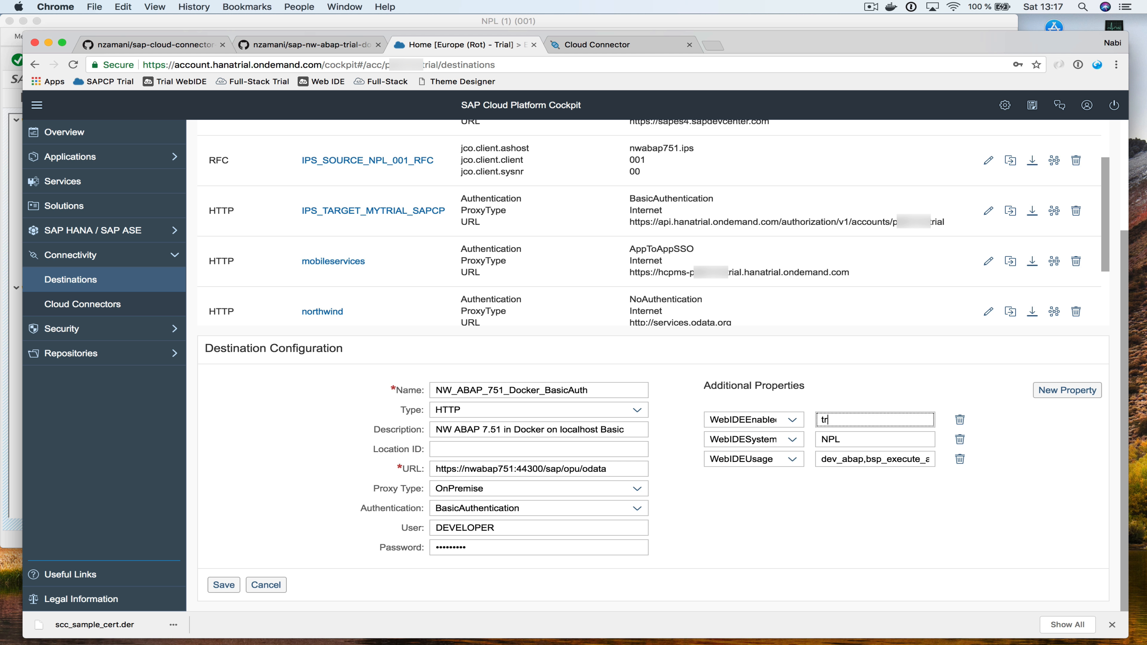
text(ue)
click(1048, 396)
key(super+v)
click(856, 418)
text(3)
click(922, 536)
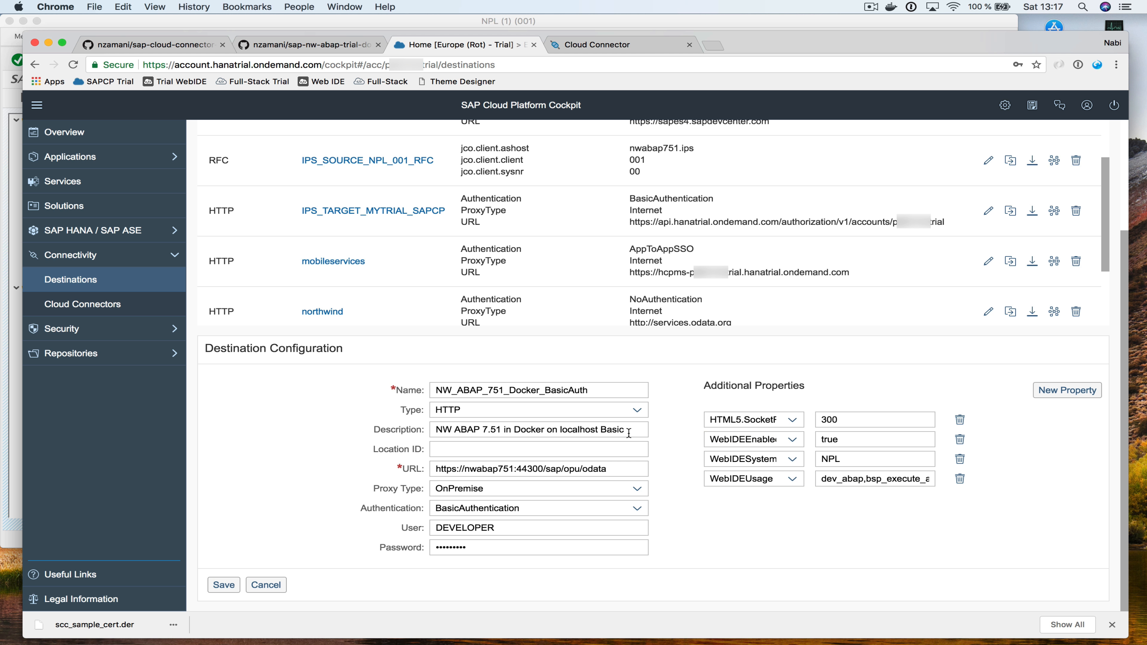
Save NW_ABAP_751_Docker_BasicAuth and confirm its connection check reports success
click(224, 585)
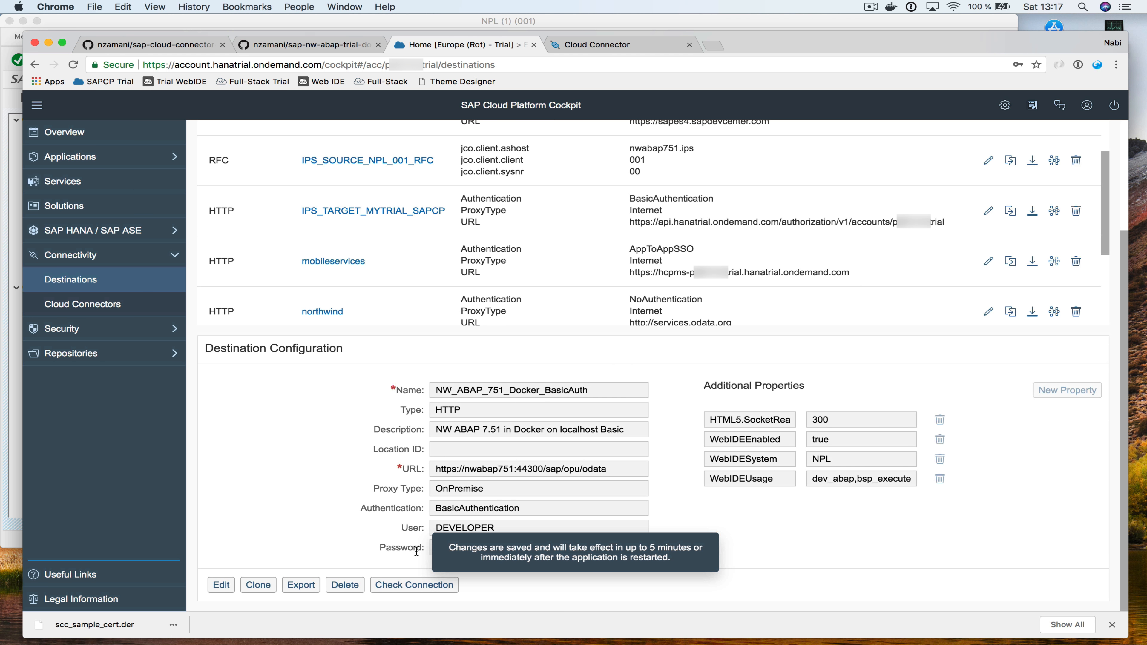
click(403, 586)
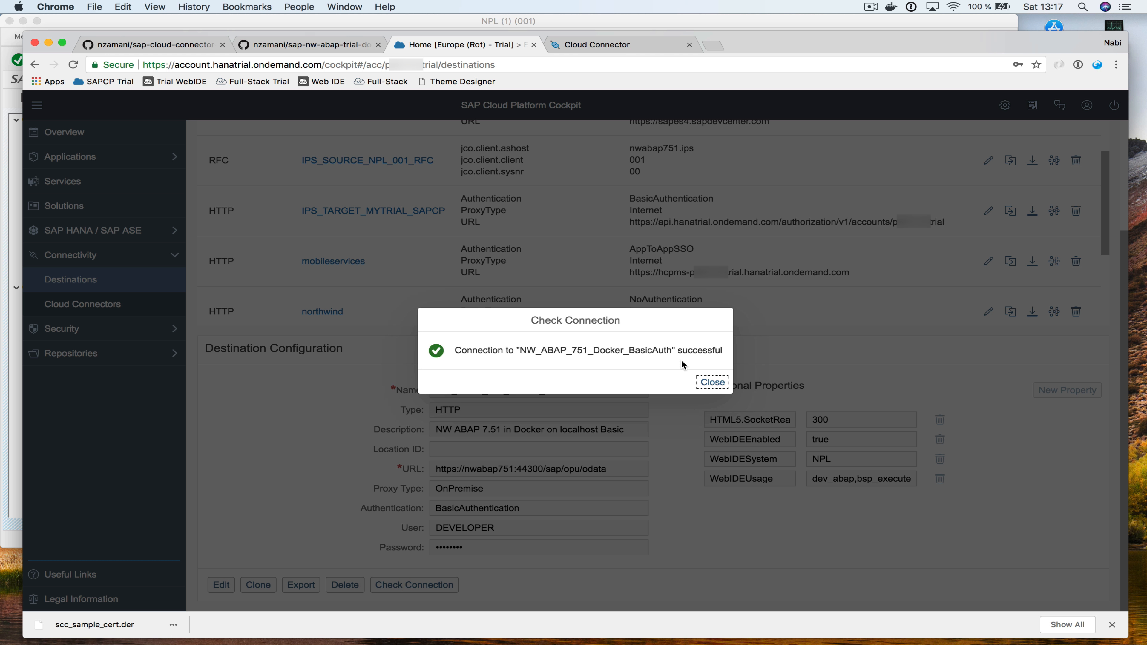
click(714, 383)
drag(466, 471, 518, 470)
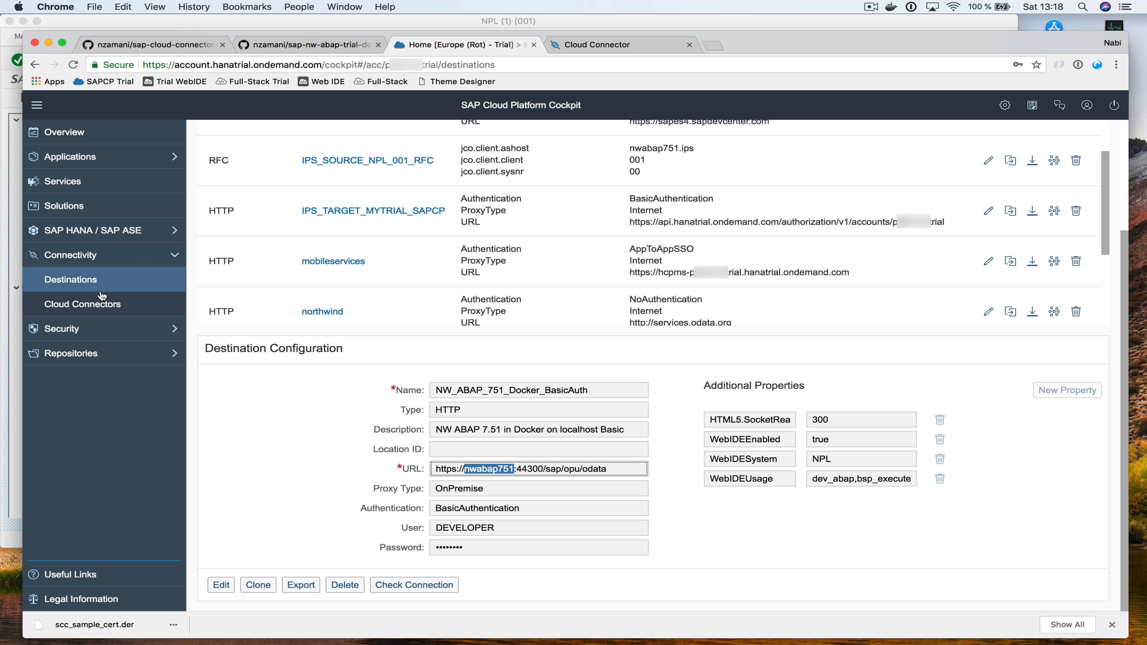
click(88, 305)
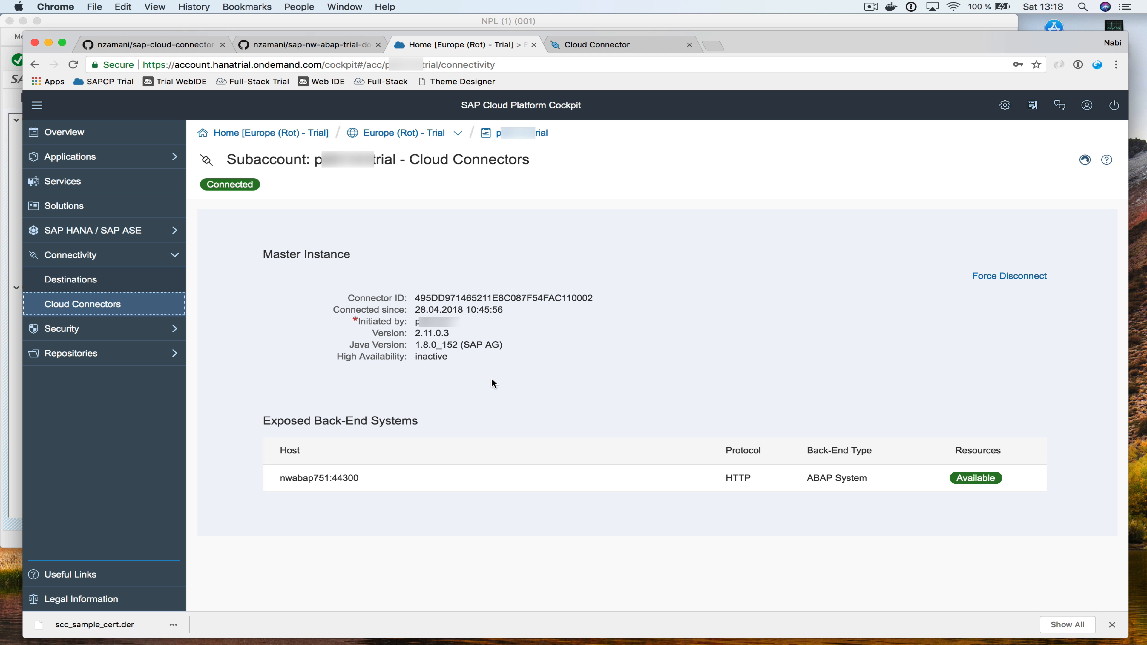
drag(278, 479, 325, 477)
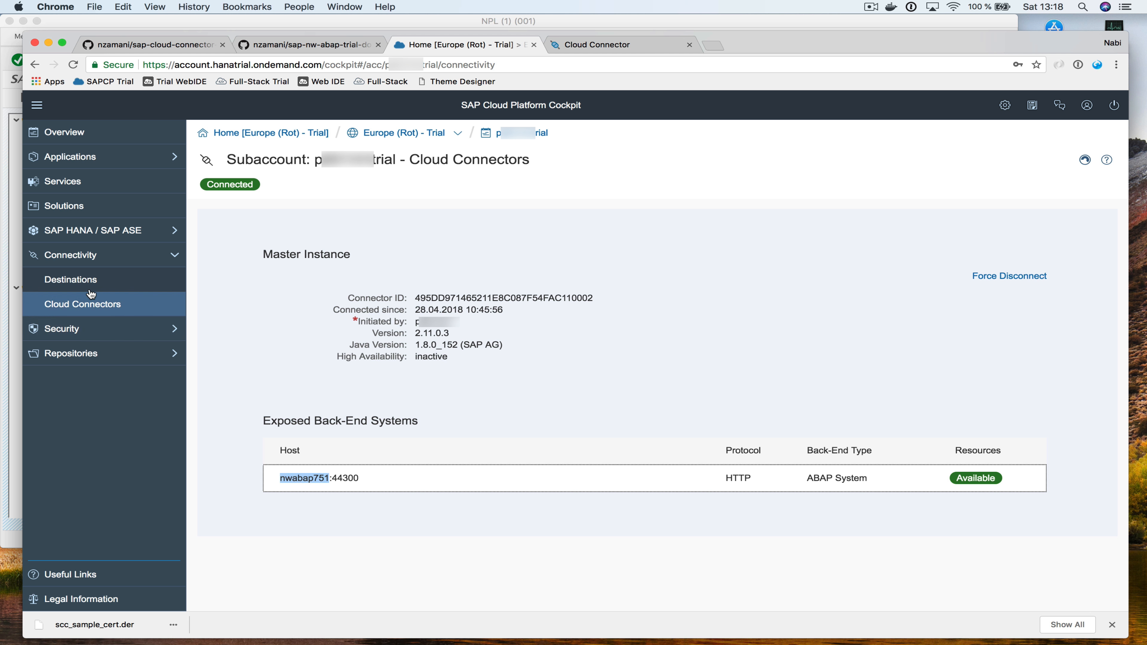
click(71, 280)
scroll(527, 438, down, 10)
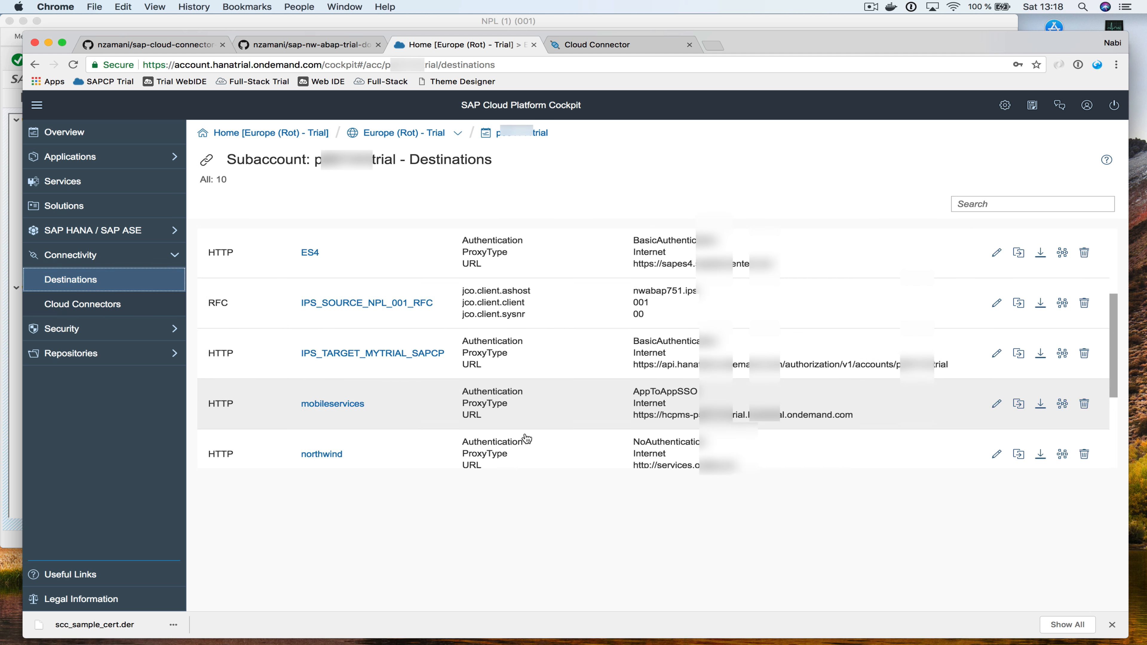
click(421, 343)
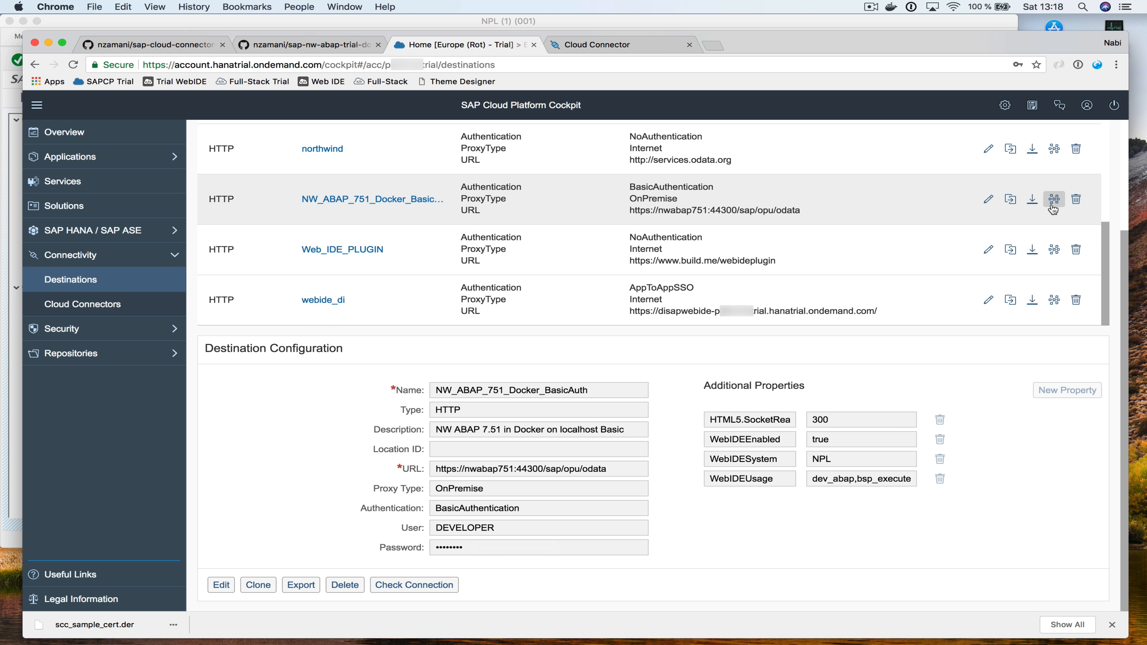
Clone the BasicAuth destination and rename the copy NW_ABAP_751_Docker_PrincipalPropagation
click(391, 200)
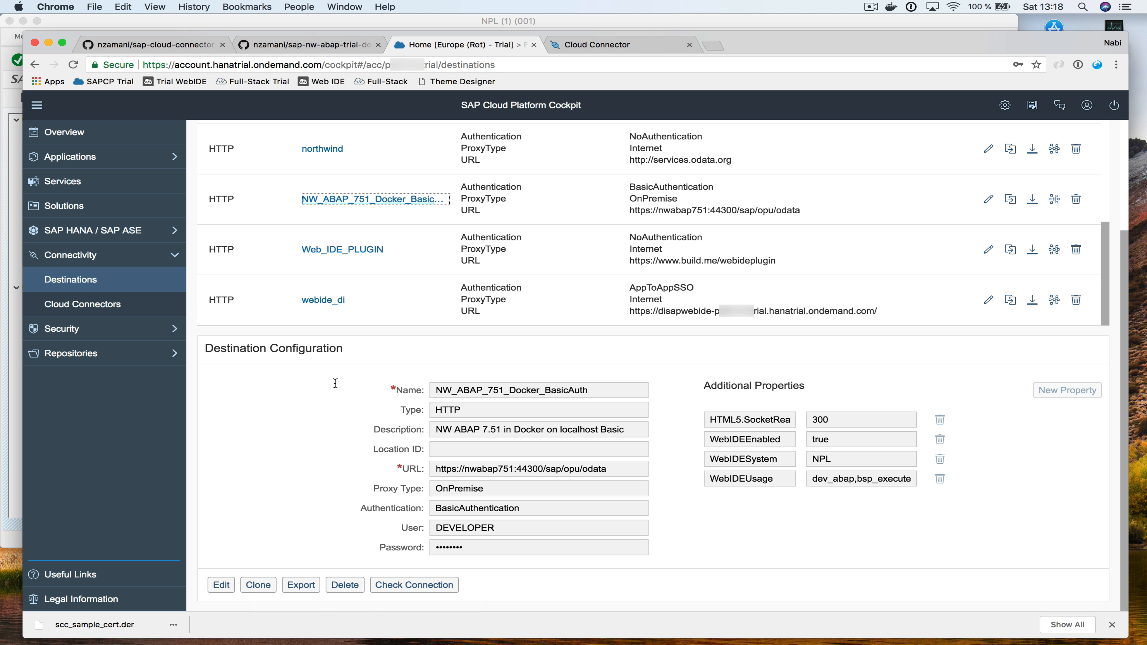
click(269, 585)
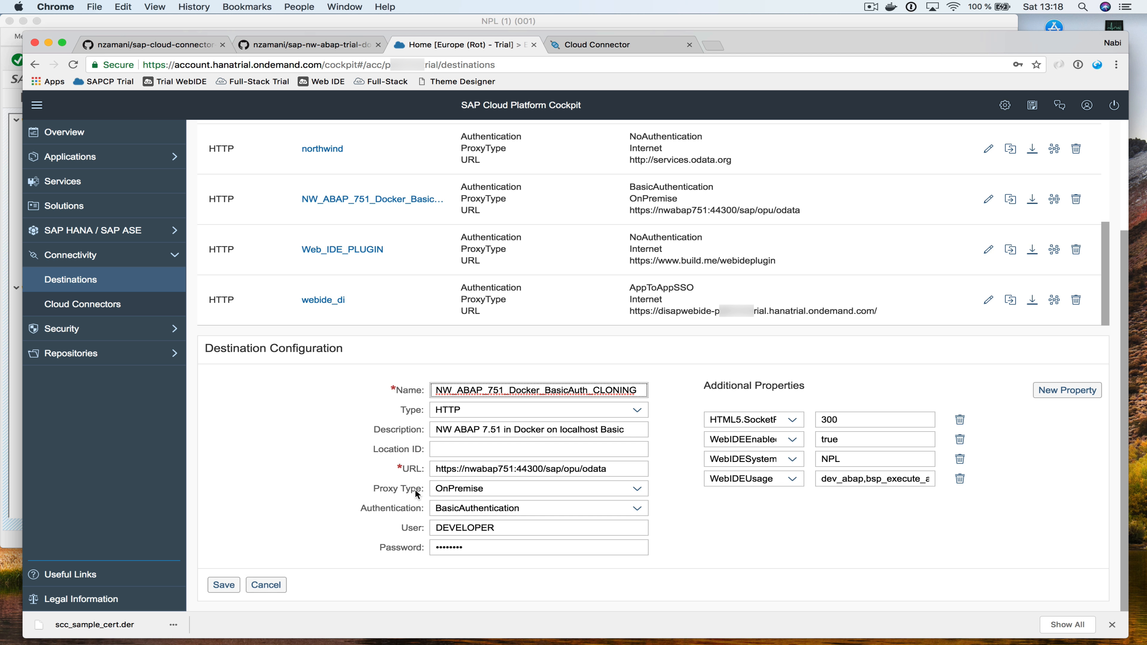
click(178, 49)
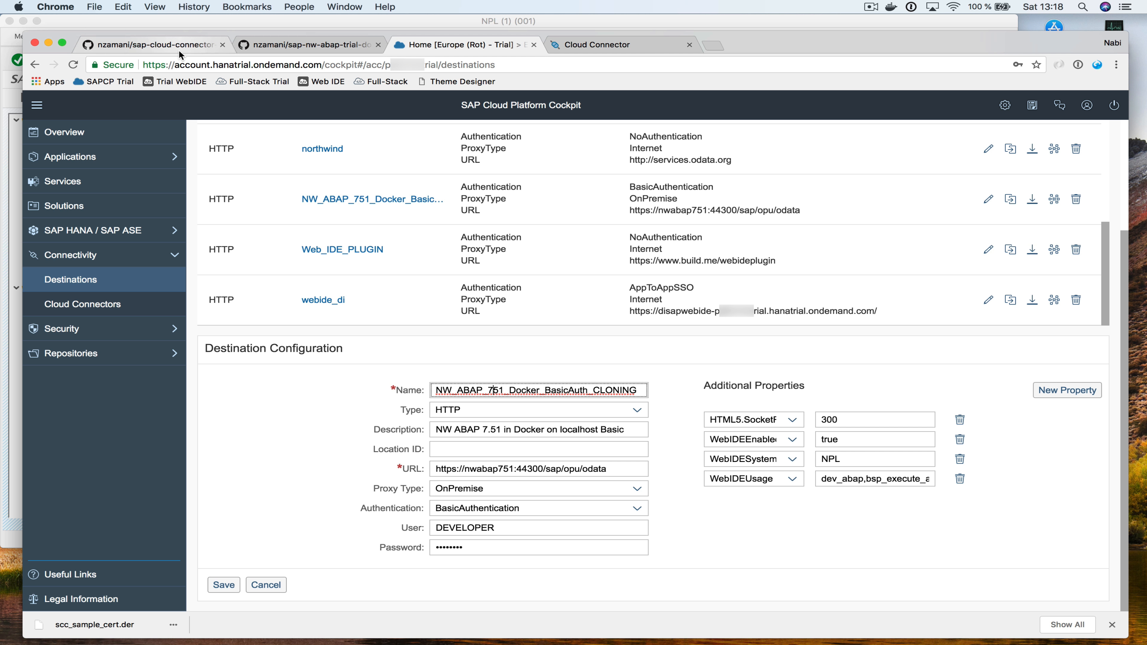
scroll(470, 298, down, 5)
scroll(471, 297, up, 5)
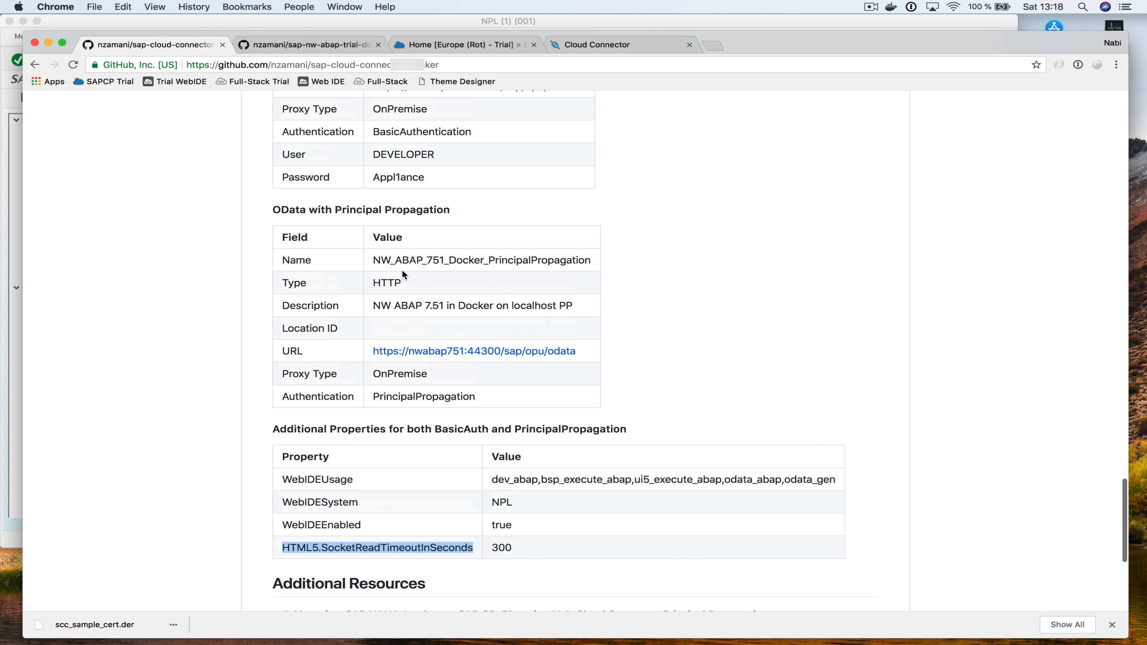
drag(373, 260, 733, 266)
key(super+c)
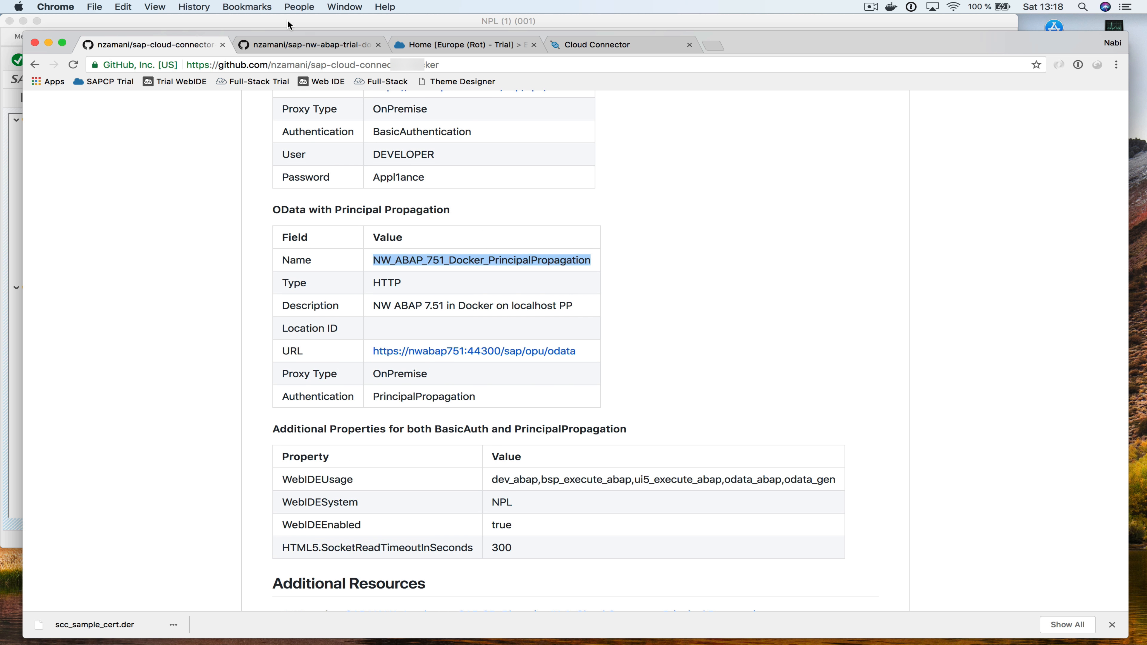
click(452, 44)
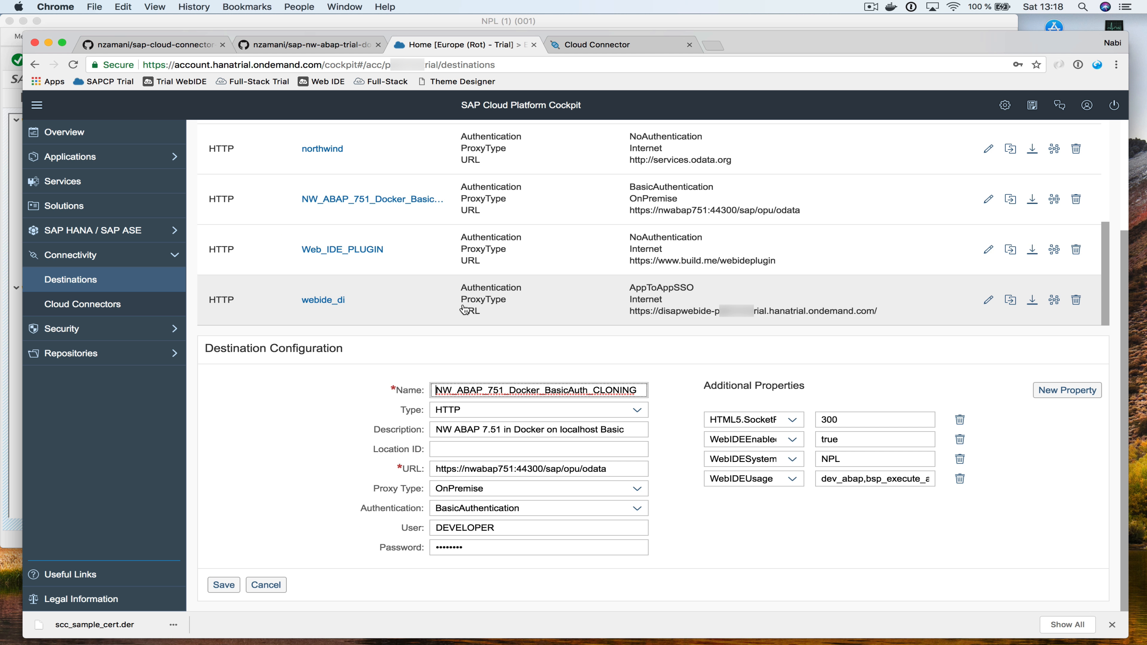
key(super+a)
key(super+v)
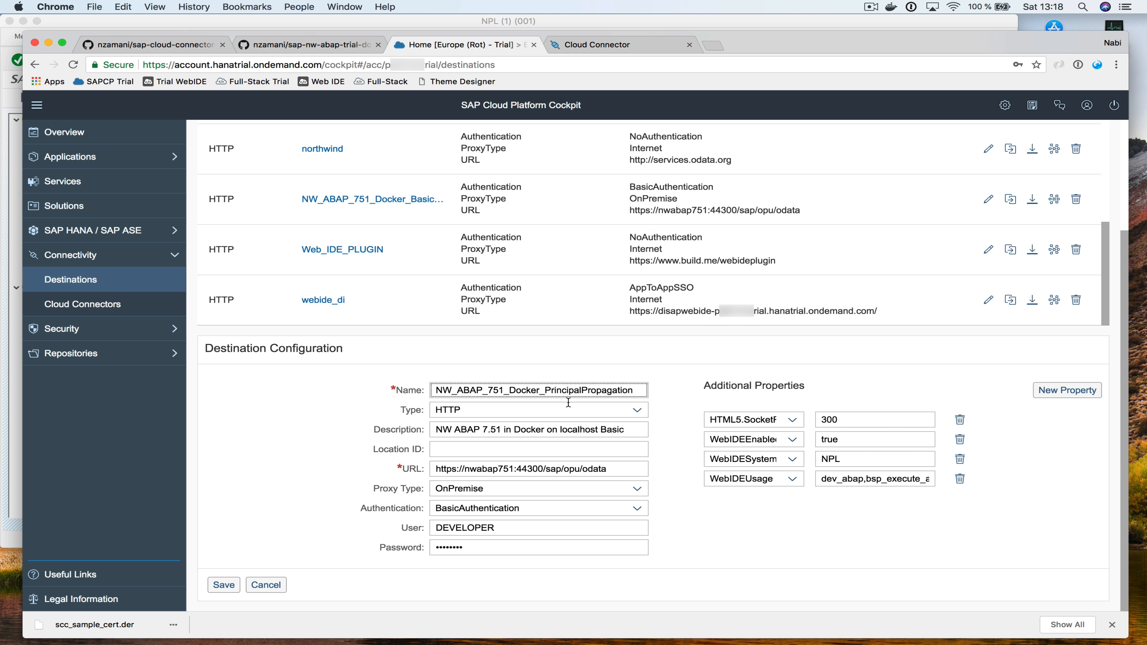
key(super+a)
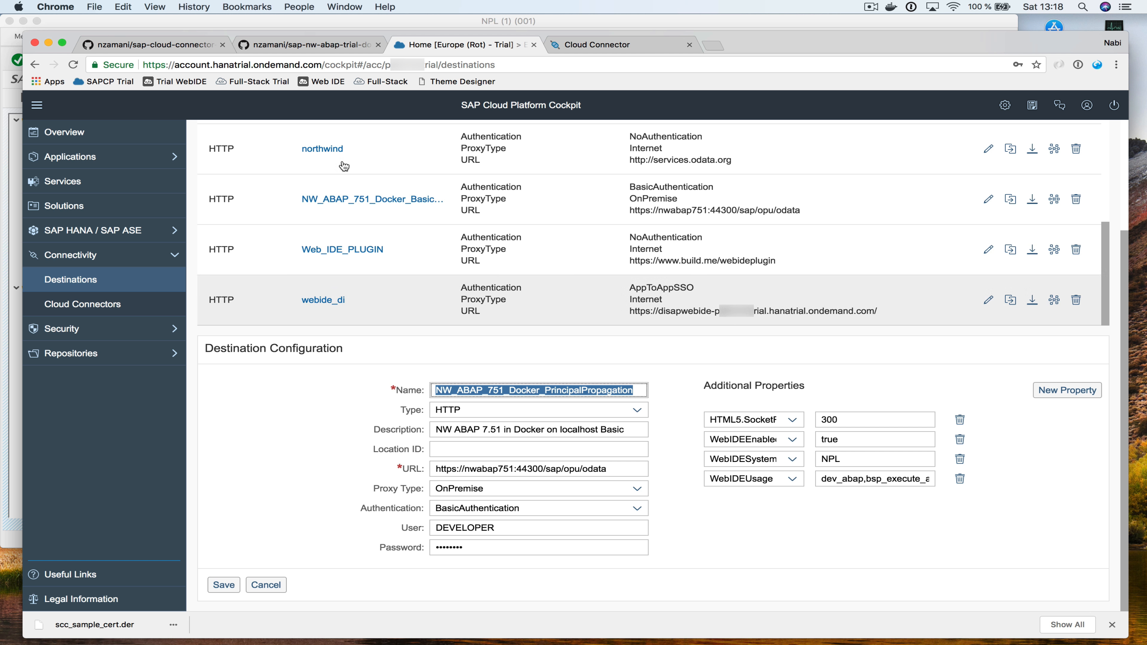
Replace 'Basic' with 'PP' in the cloned destination's description
click(186, 52)
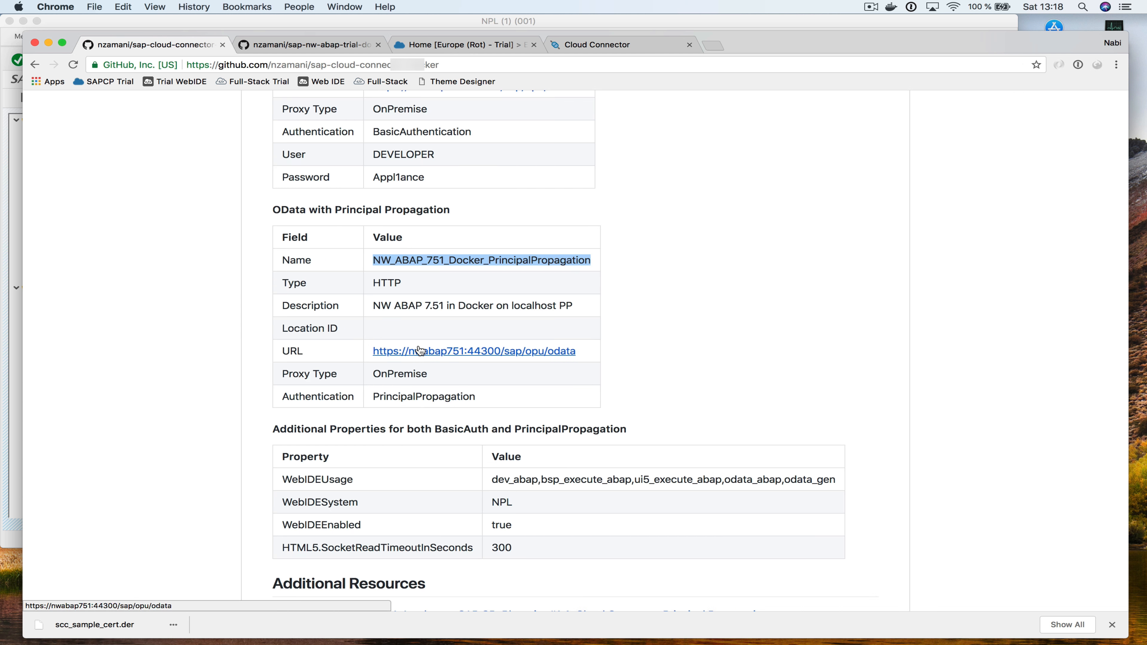
click(583, 311)
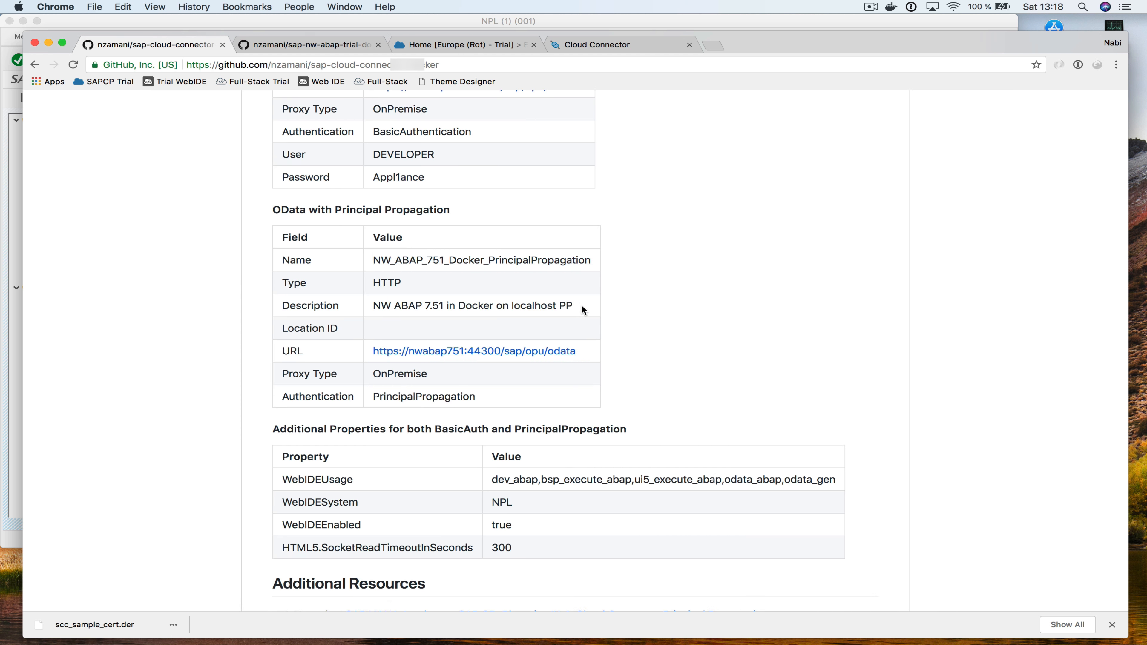
drag(562, 306, 366, 302)
key(super+c)
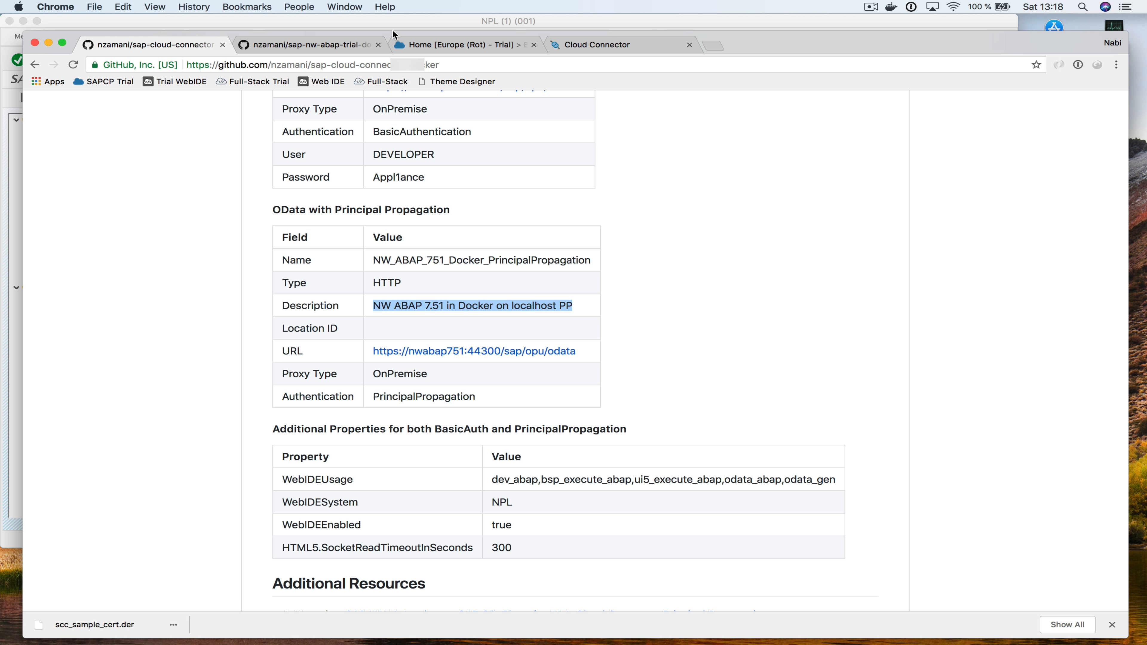
click(456, 44)
double_click(606, 429)
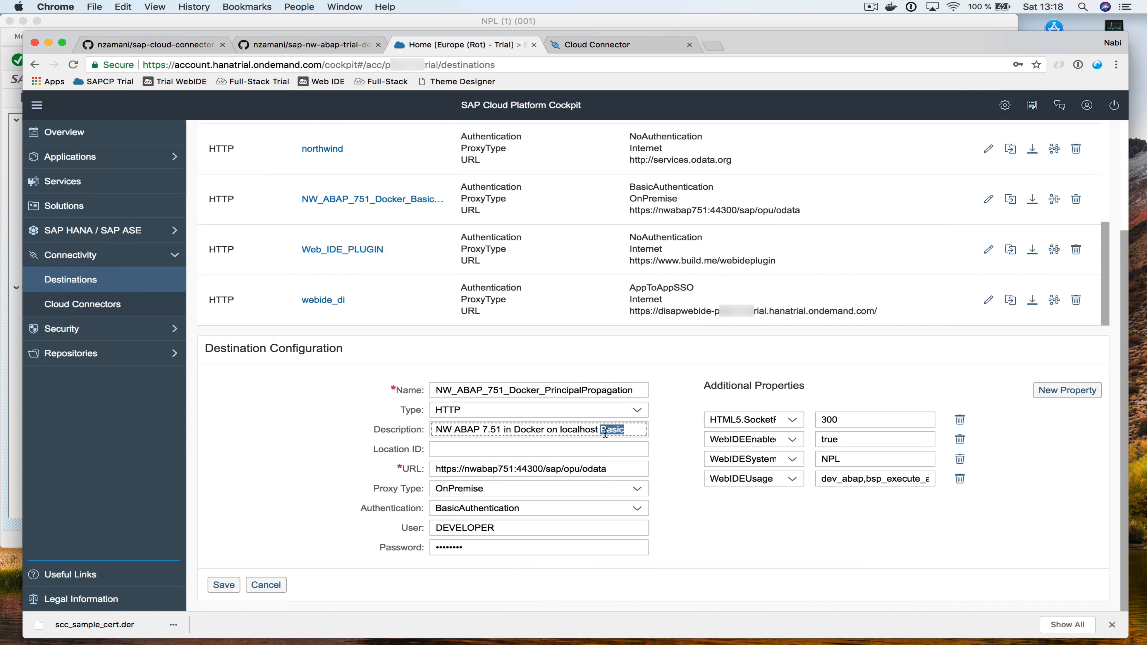
text(PP)
Set the destination's Authentication to PrincipalPropagation
click(191, 48)
double_click(387, 376)
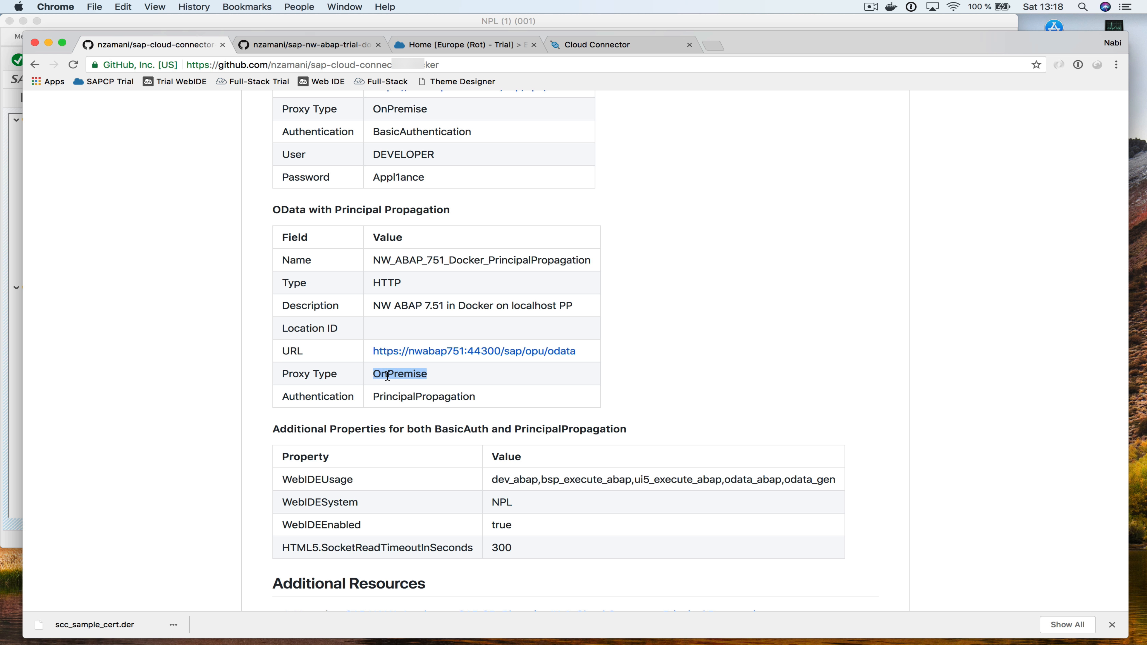
double_click(385, 396)
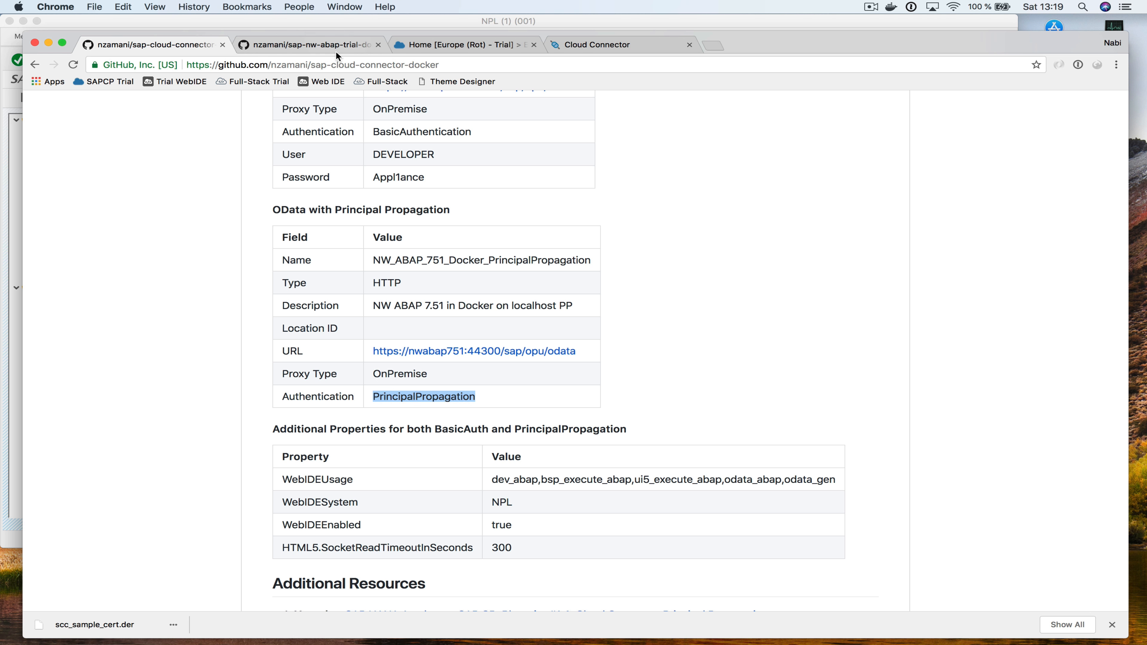
click(444, 45)
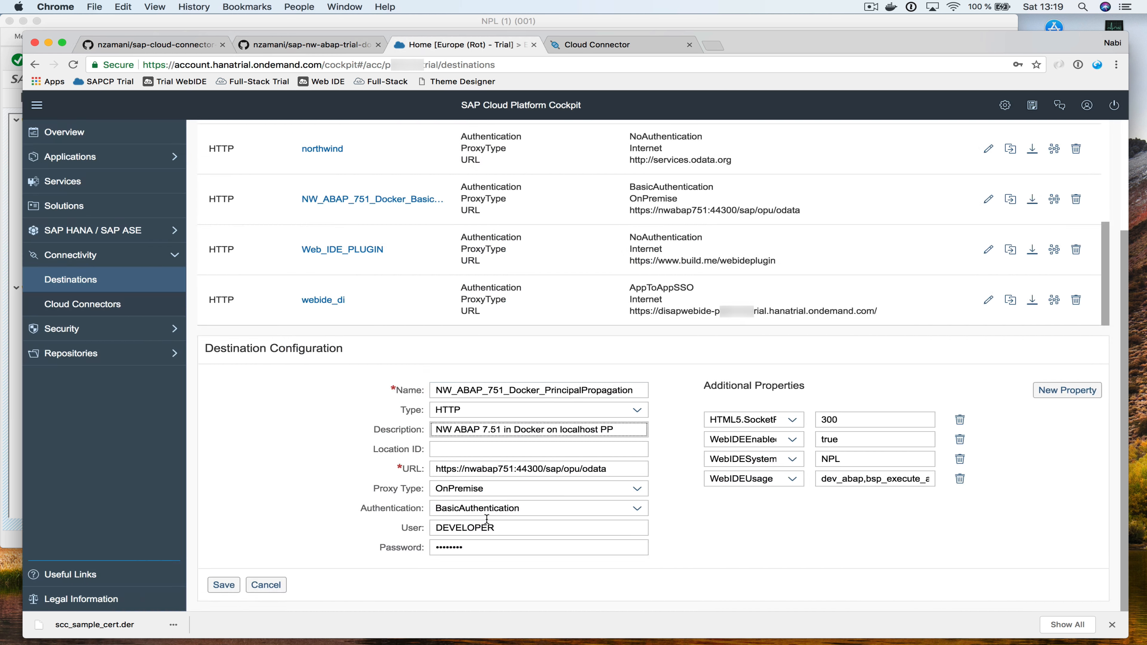
click(637, 508)
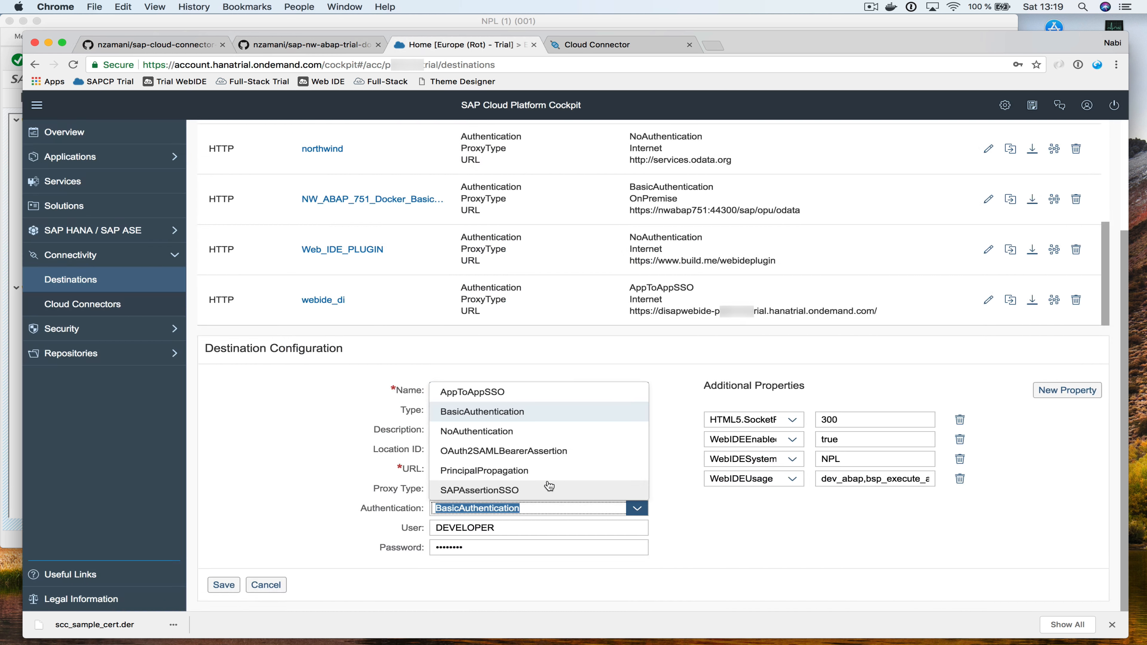
click(541, 474)
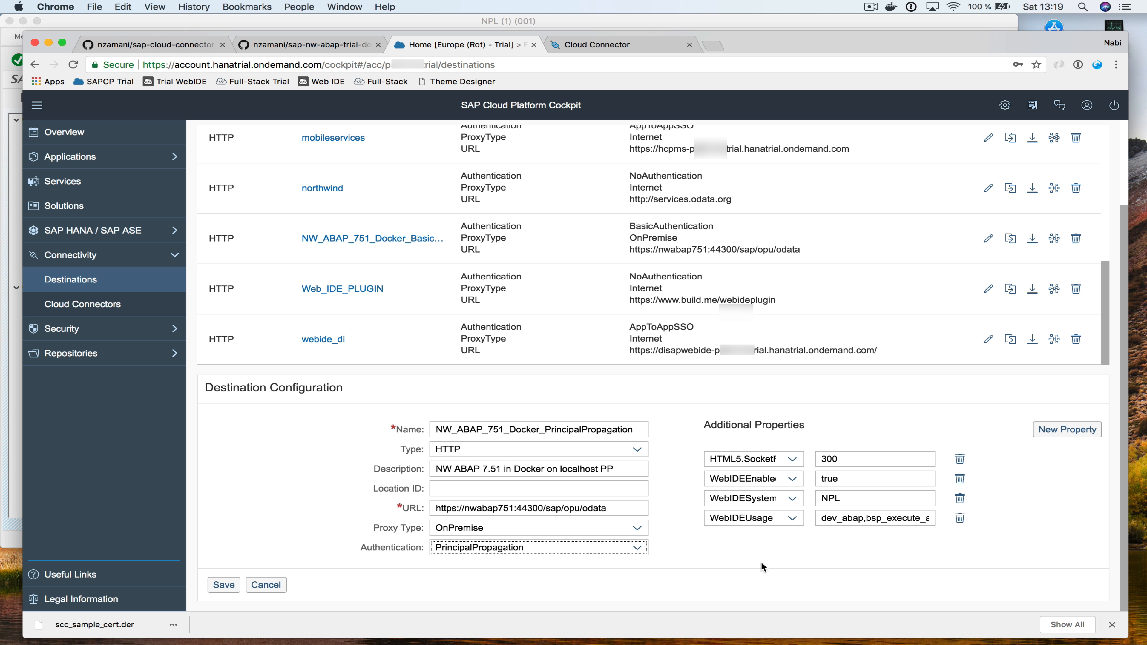
Save NW_ABAP_751_Docker_PrincipalPropagation and confirm its connection check reports success
click(224, 585)
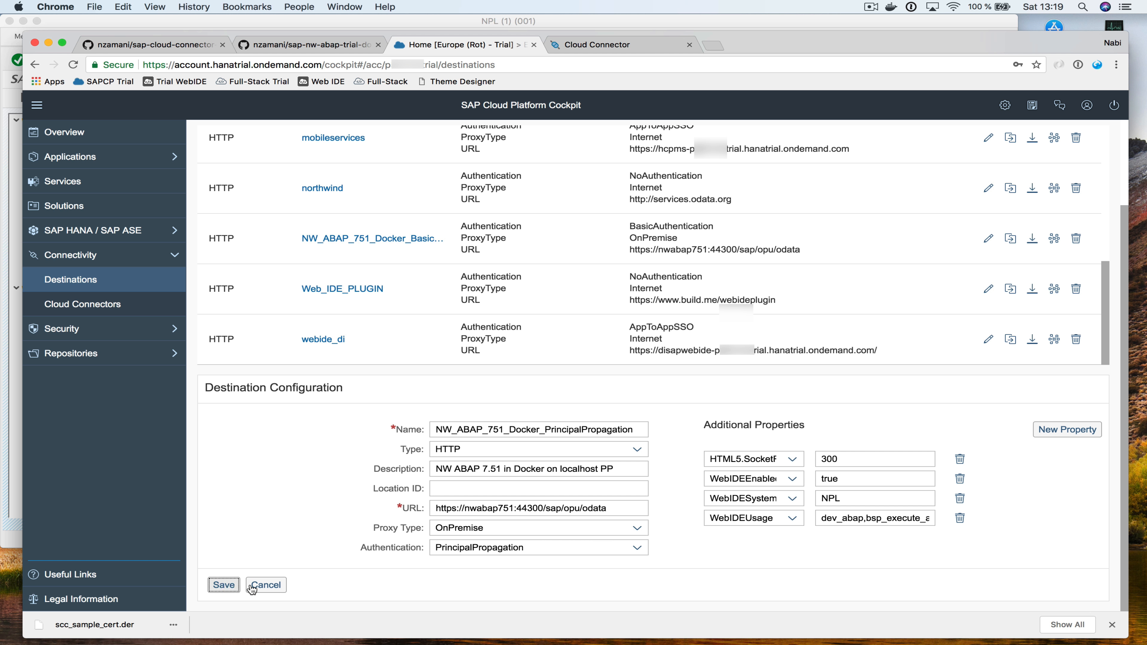
click(1112, 625)
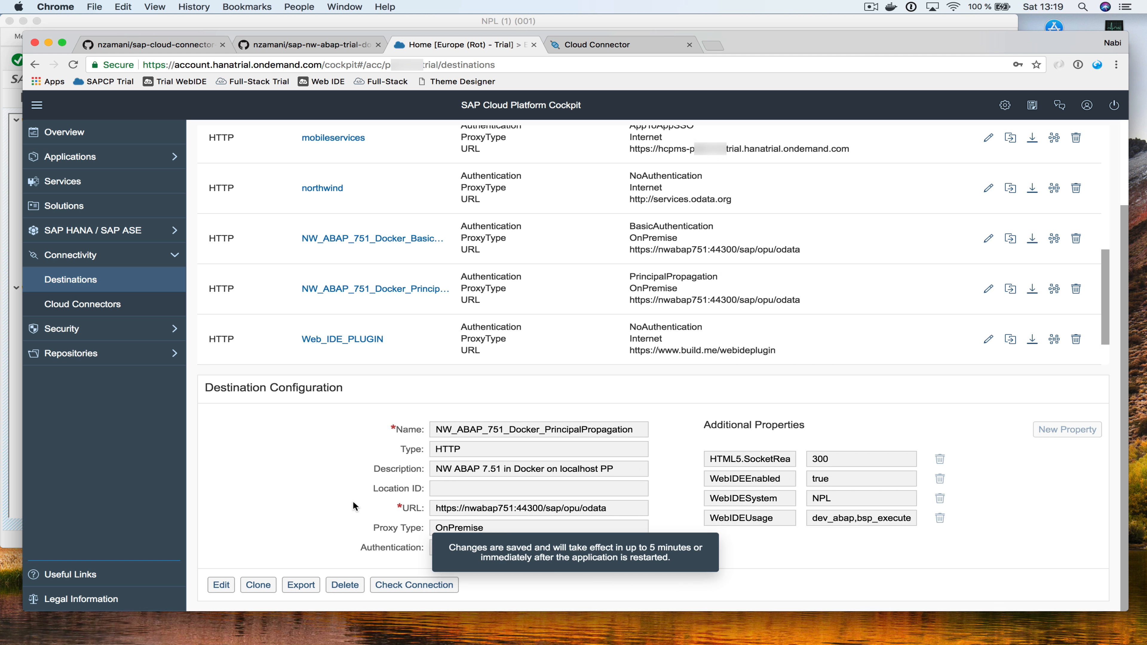
click(399, 585)
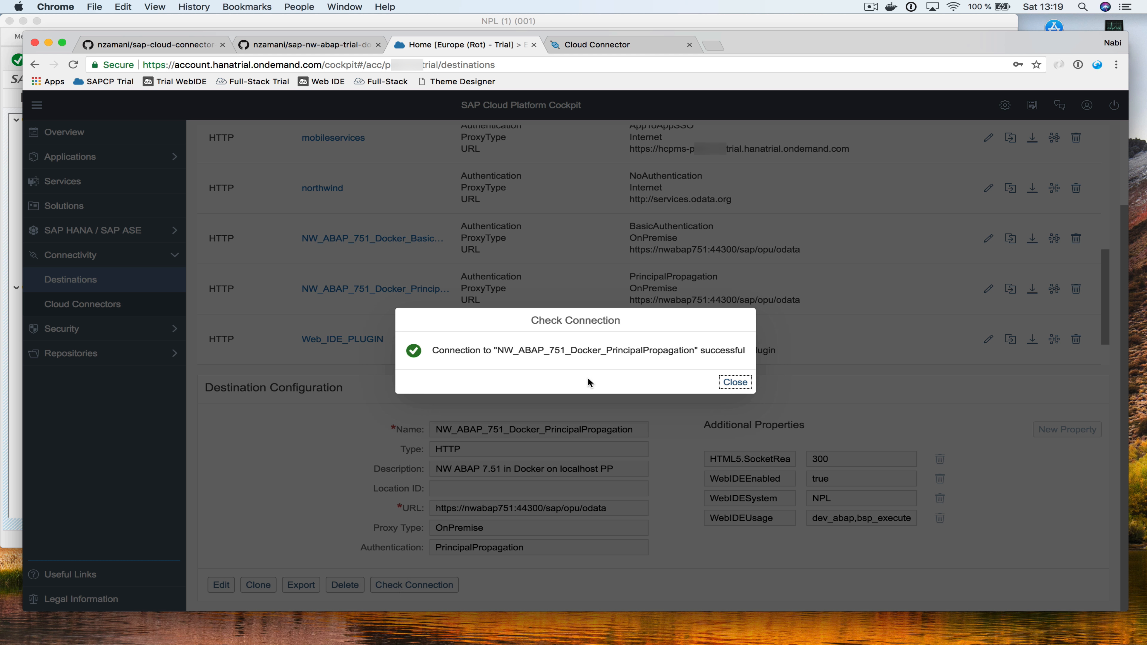
click(734, 383)
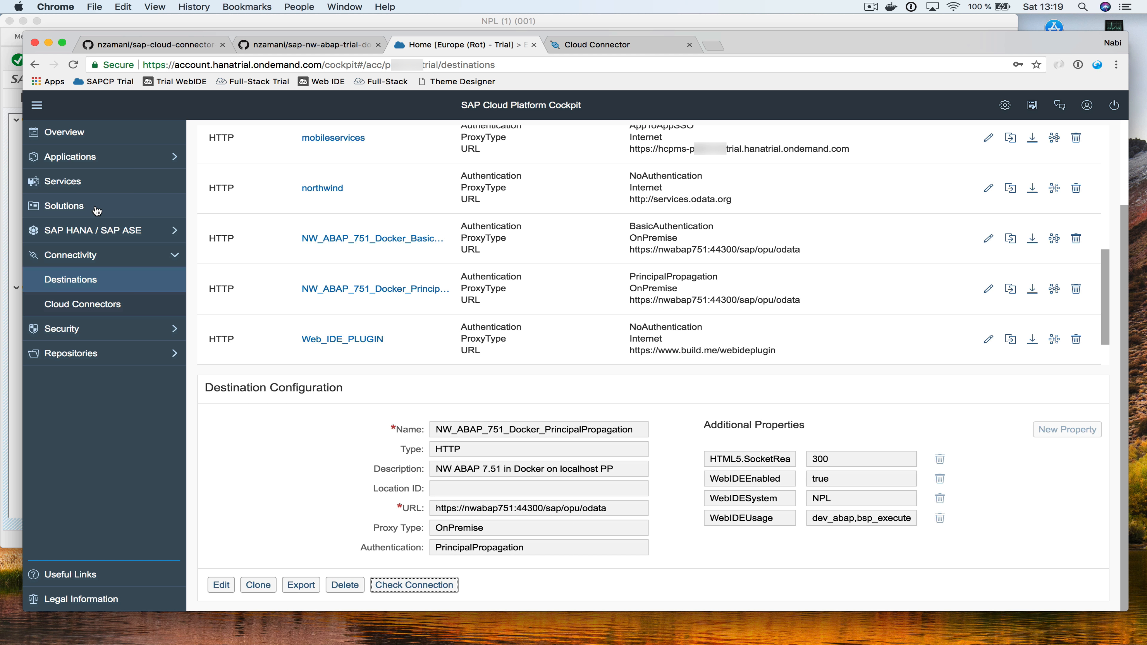
Find SAP Web IDE Full-Stack by searching 'web' in Services and launch it
click(79, 180)
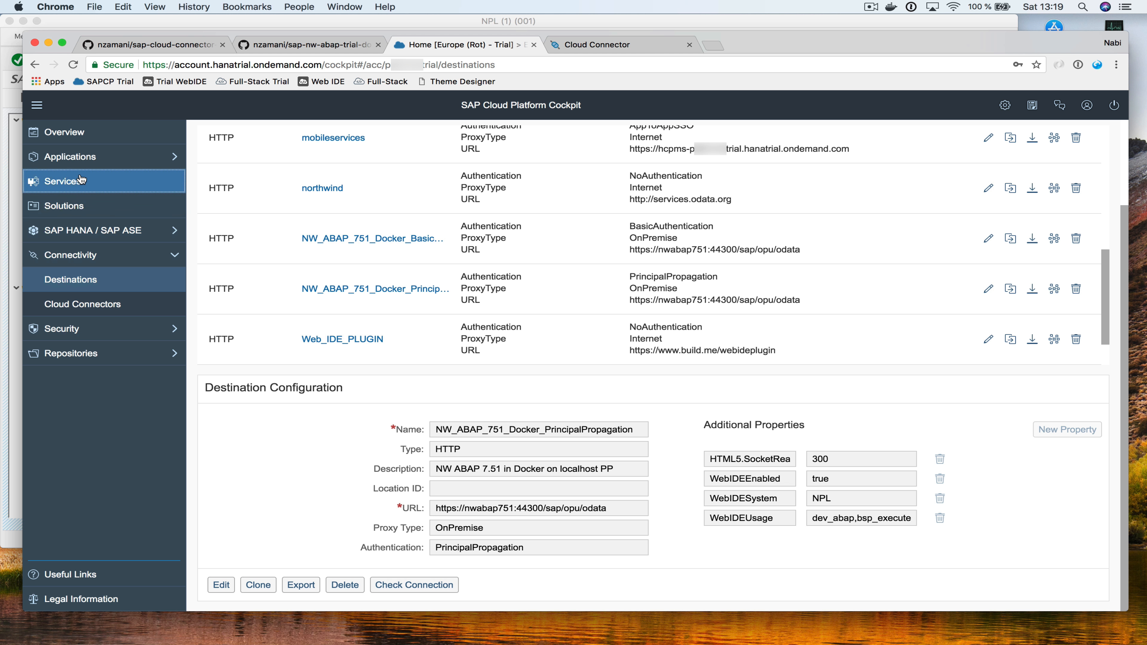
click(997, 205)
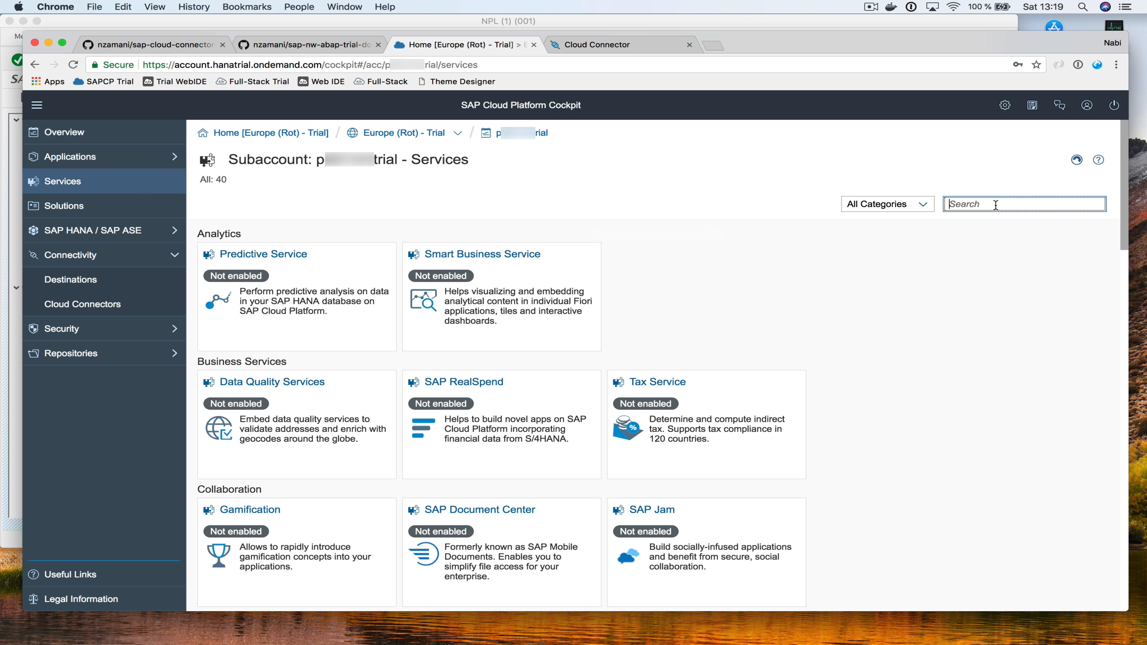
text(web)
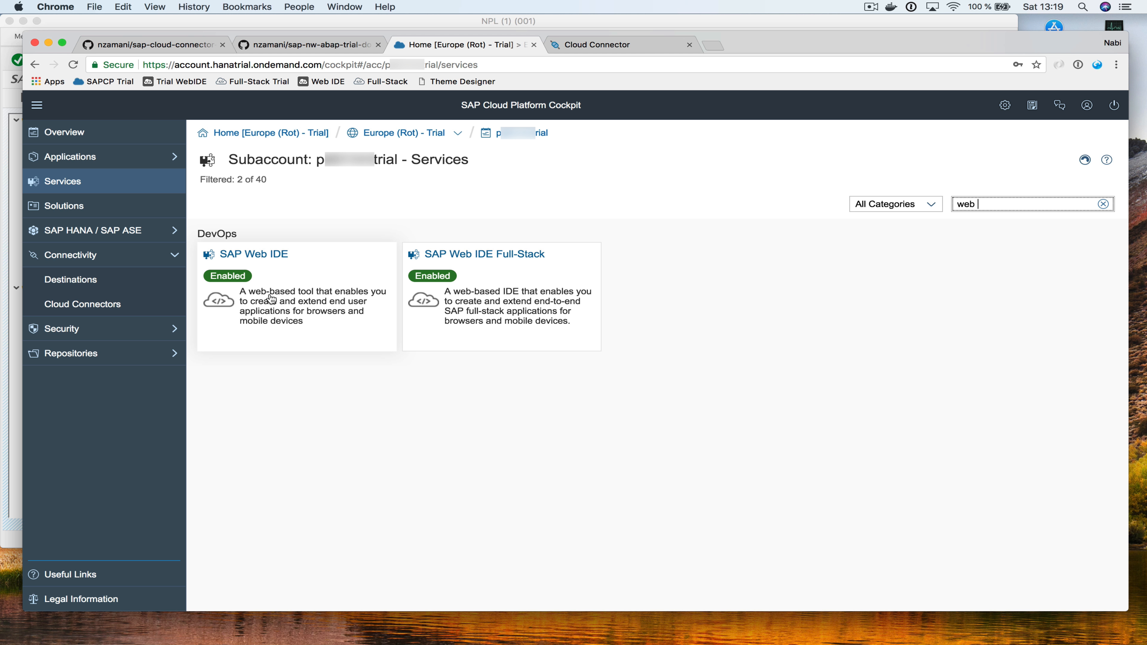
click(497, 289)
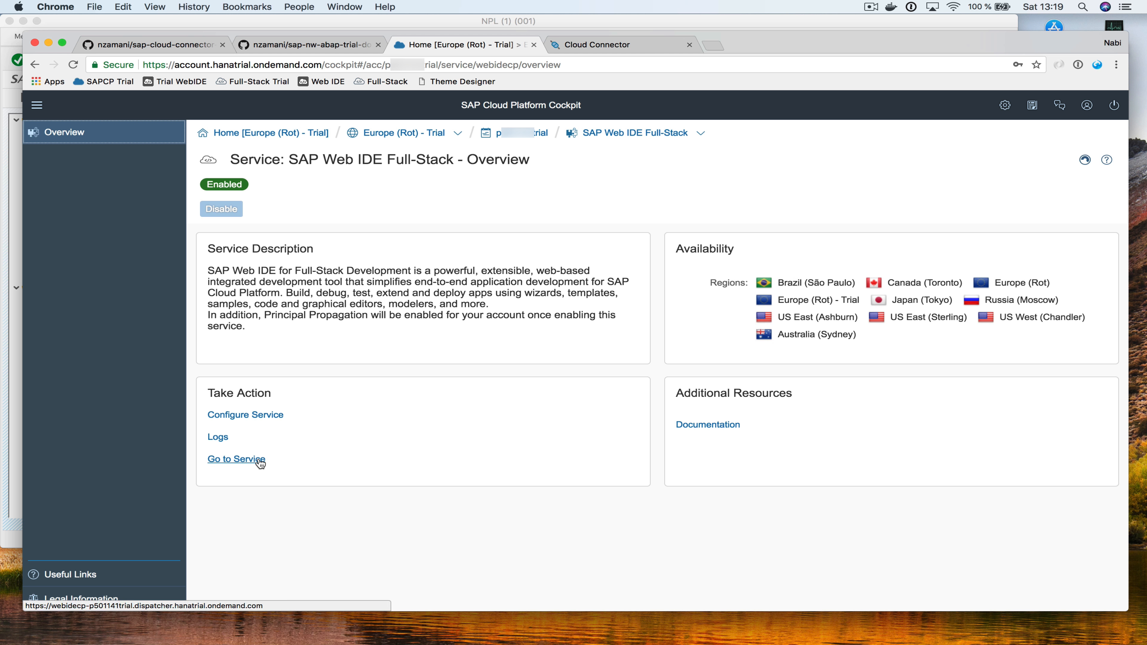
click(261, 463)
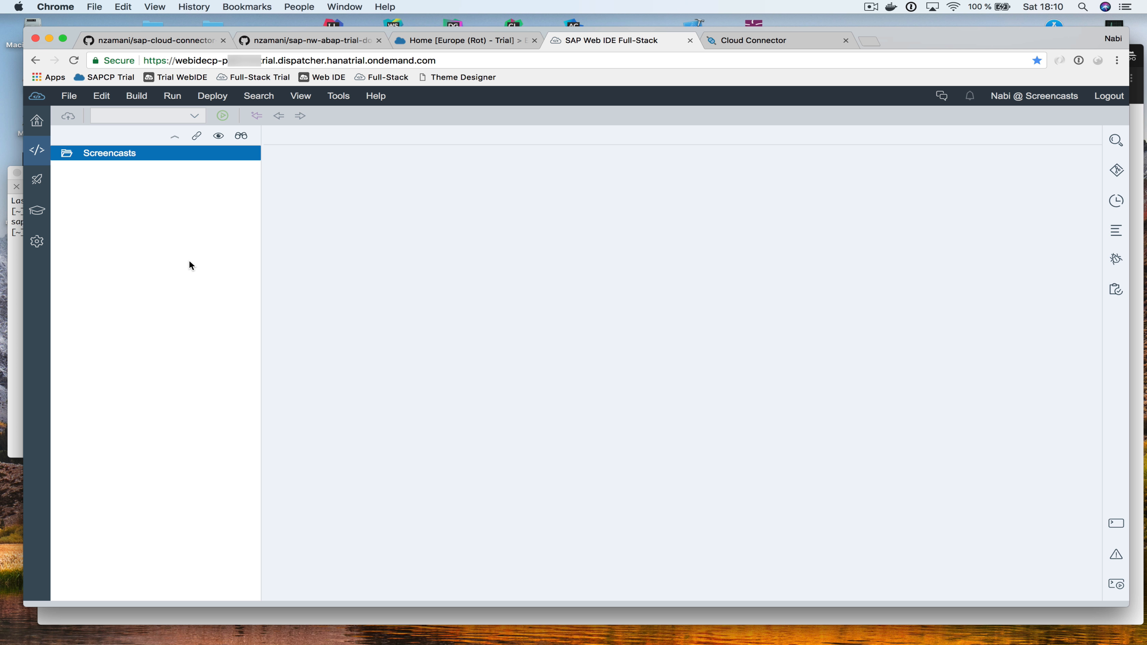
Start a SAP Fiori Master-Detail project named MD in the Screencasts folder
right_click(121, 158)
mouse_move(225, 165)
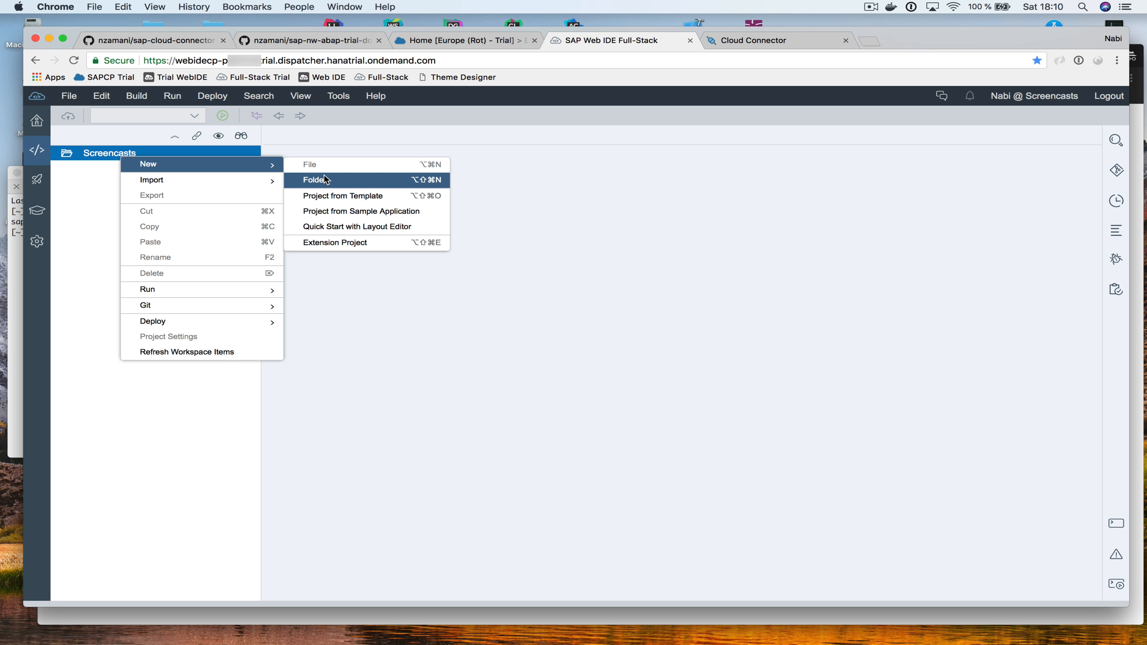
click(355, 197)
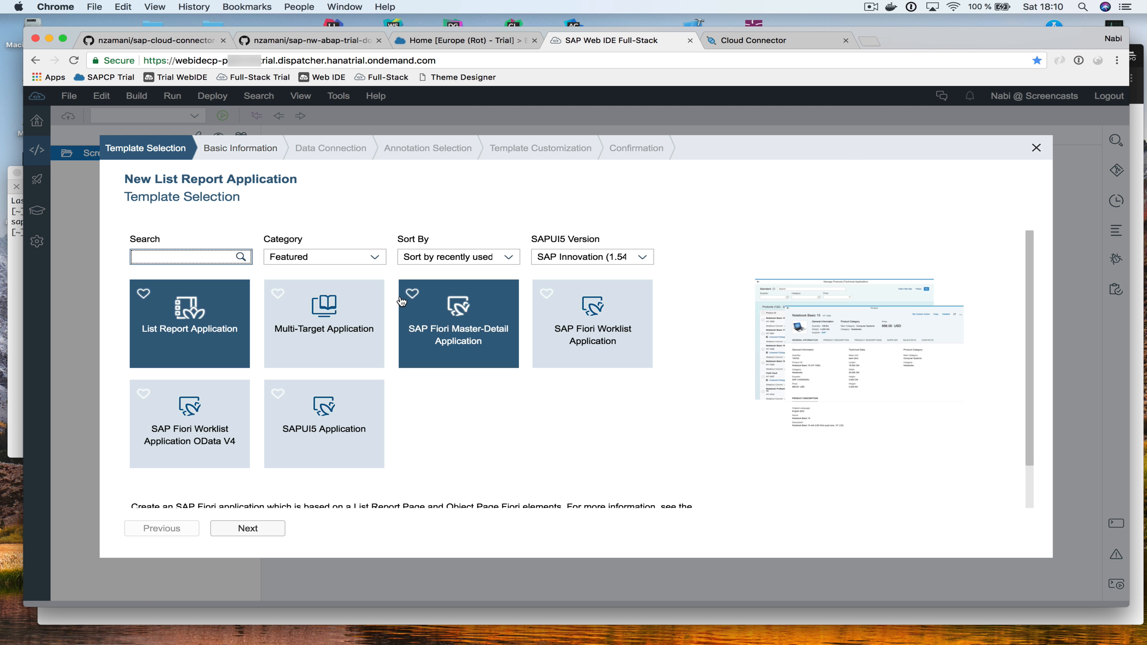
click(451, 311)
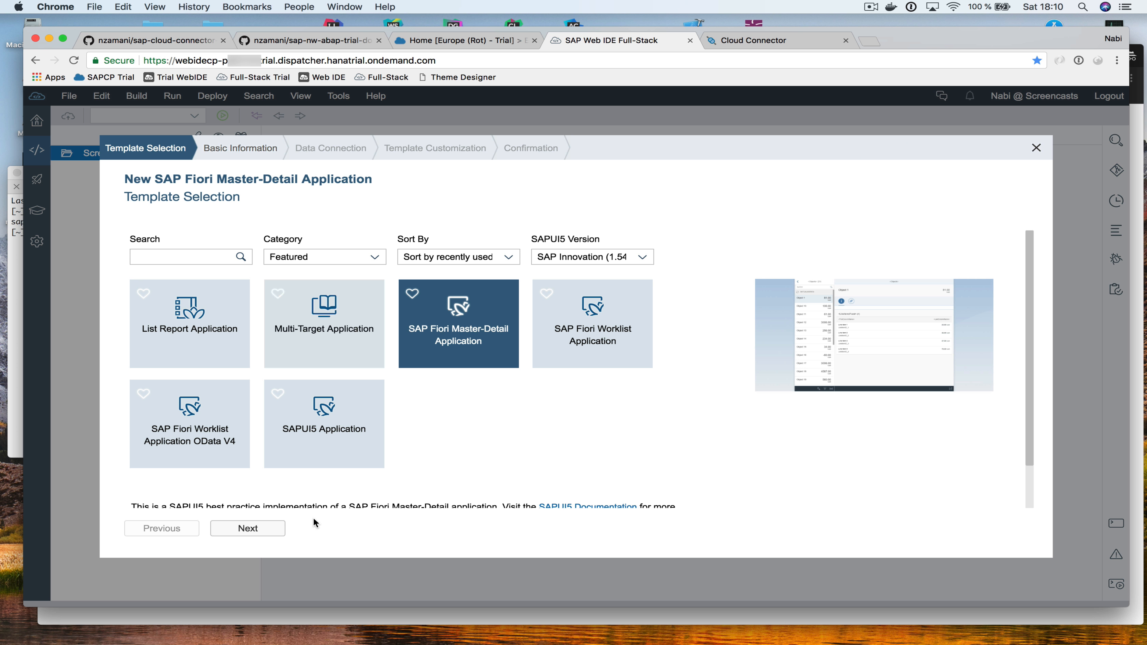
click(264, 529)
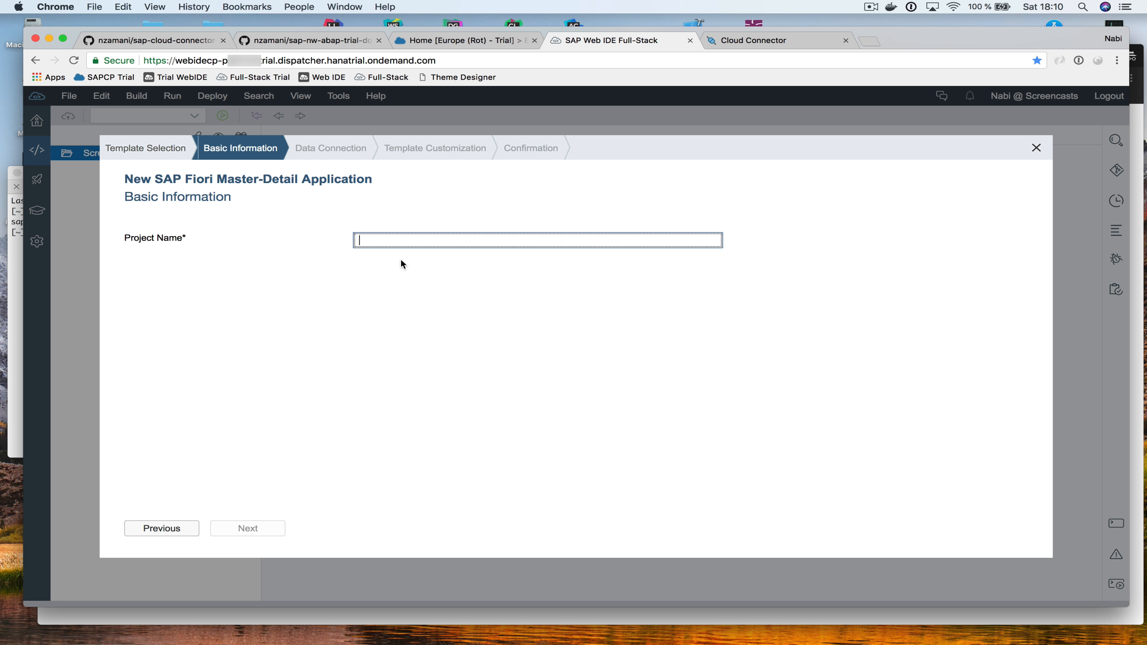
text(MD)
click(250, 531)
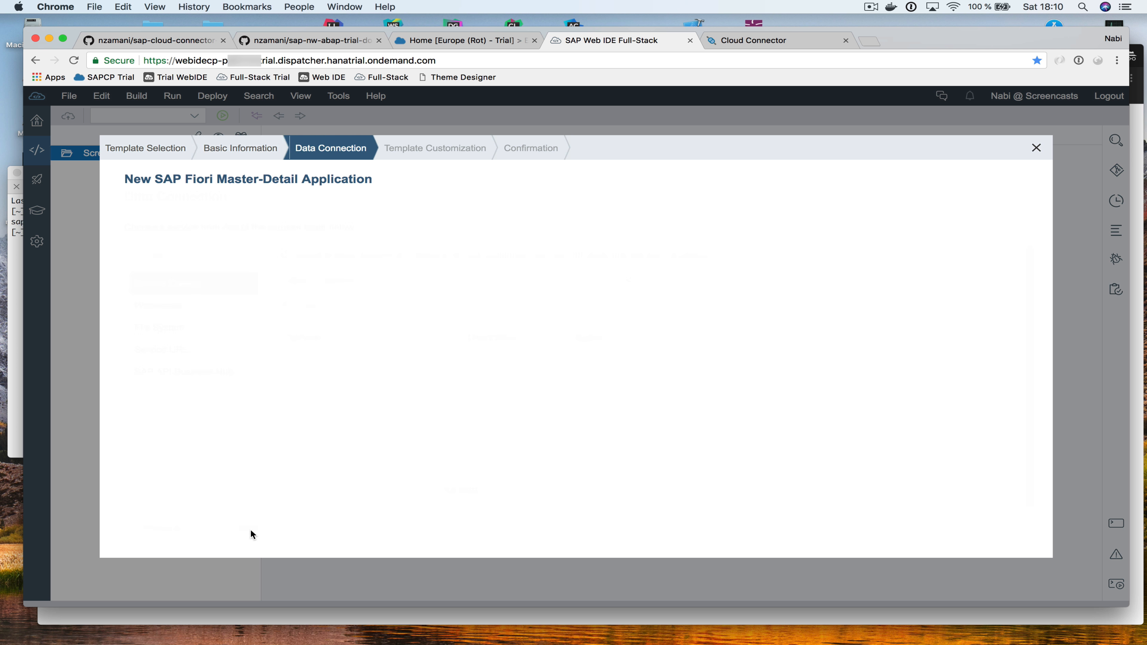
Choose NW_ABAP_751_Docker_PrincipalPropagation as the wizard's backend system
click(634, 282)
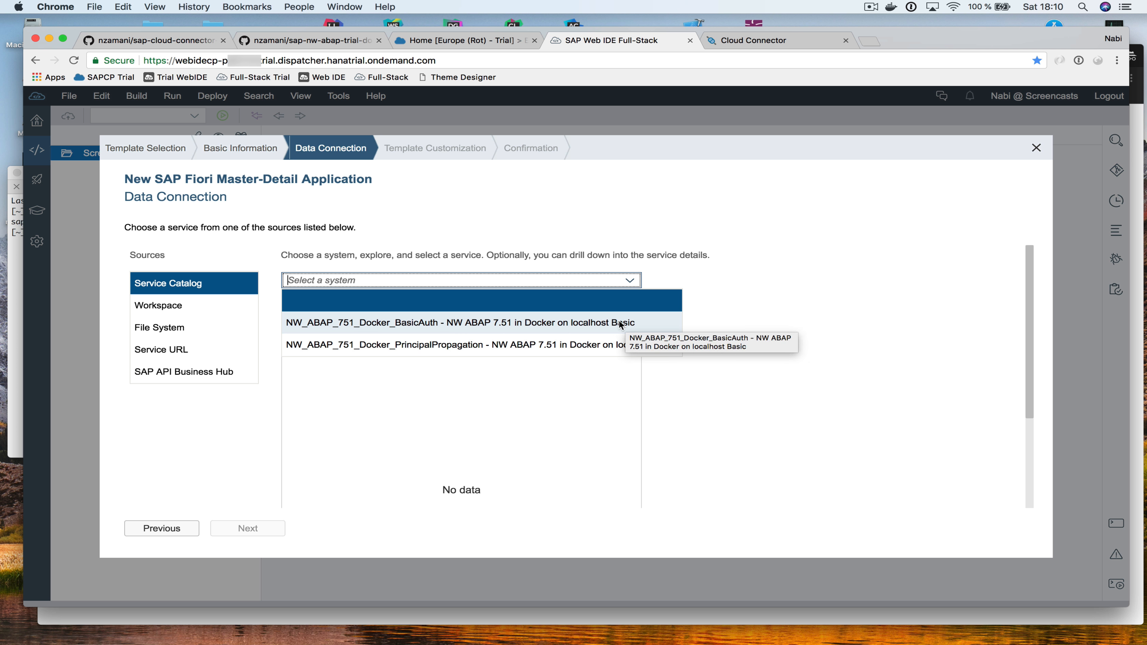
click(467, 351)
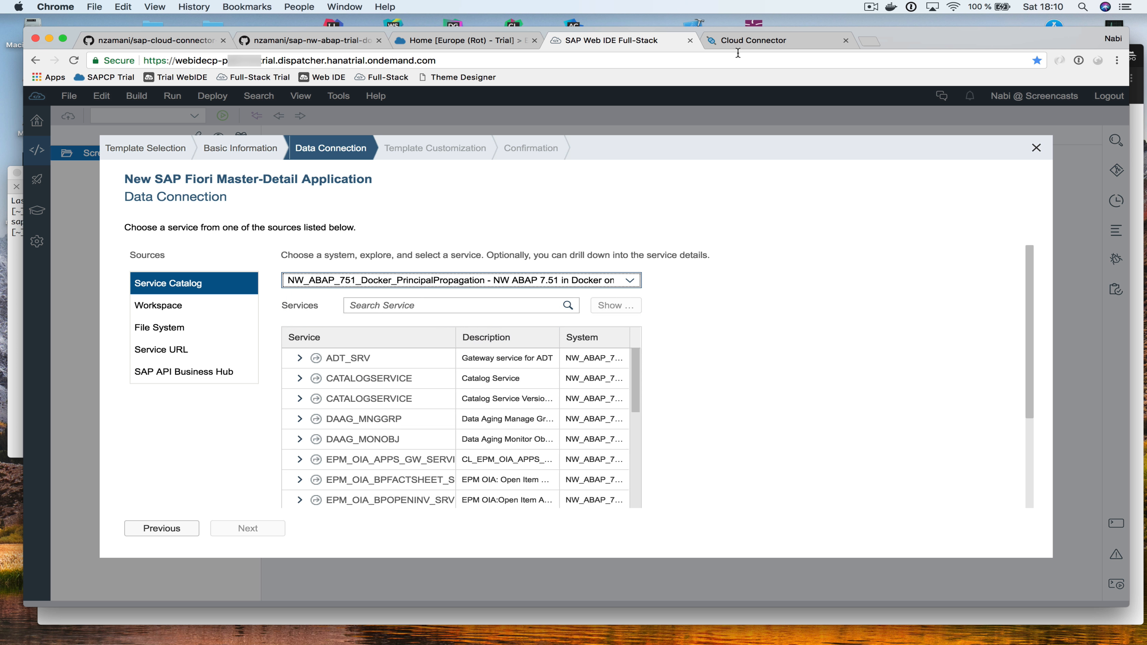
click(744, 42)
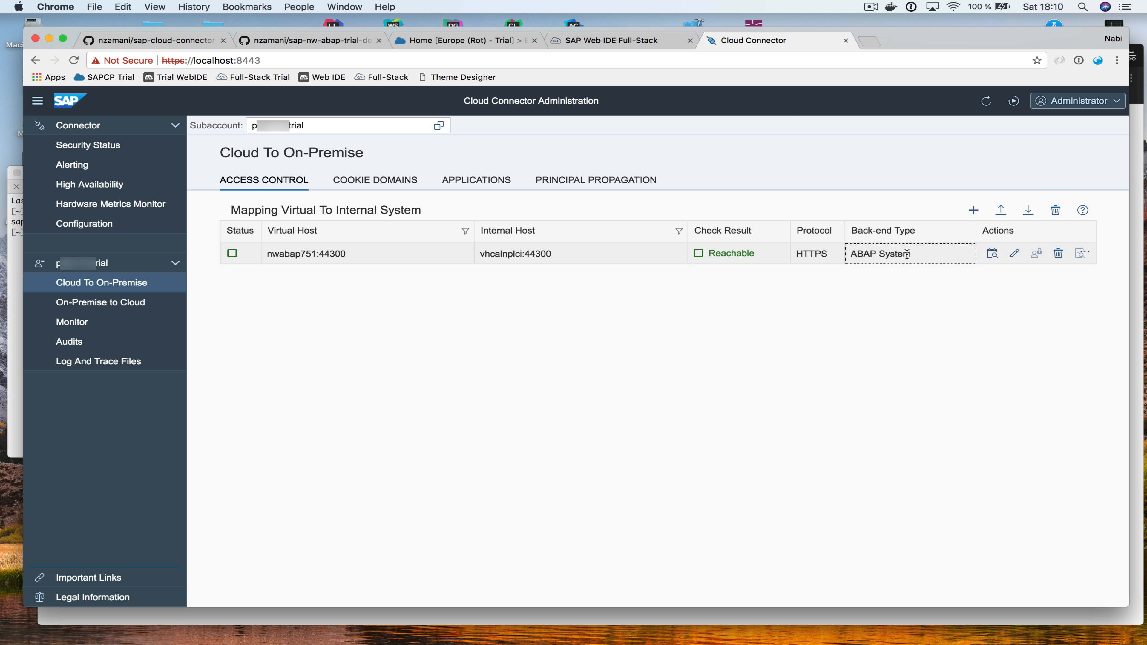
Change the nwabap751:44300 mapping's principal type to X.509 Certificate (General Usage) and recheck reachability
click(555, 254)
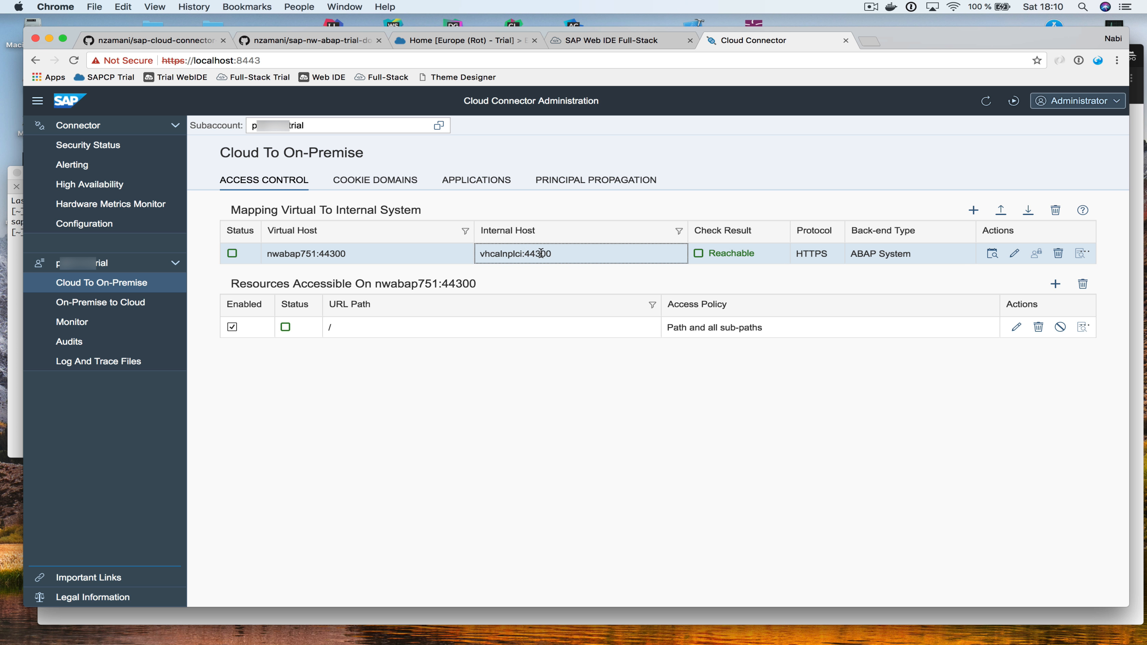
click(1015, 253)
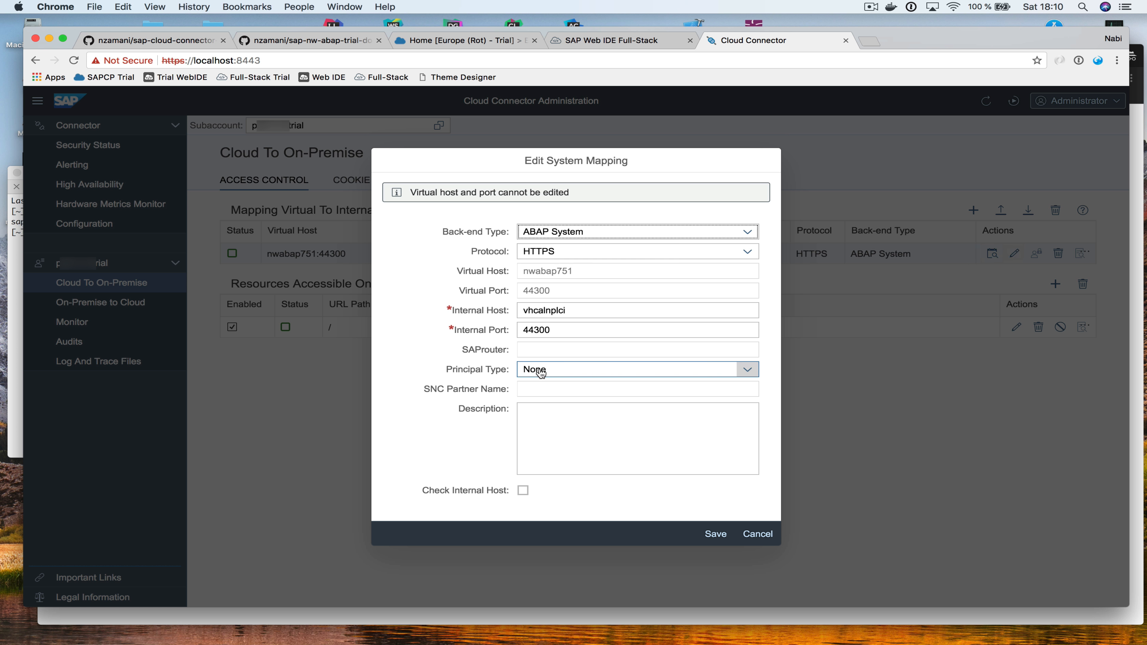
click(748, 370)
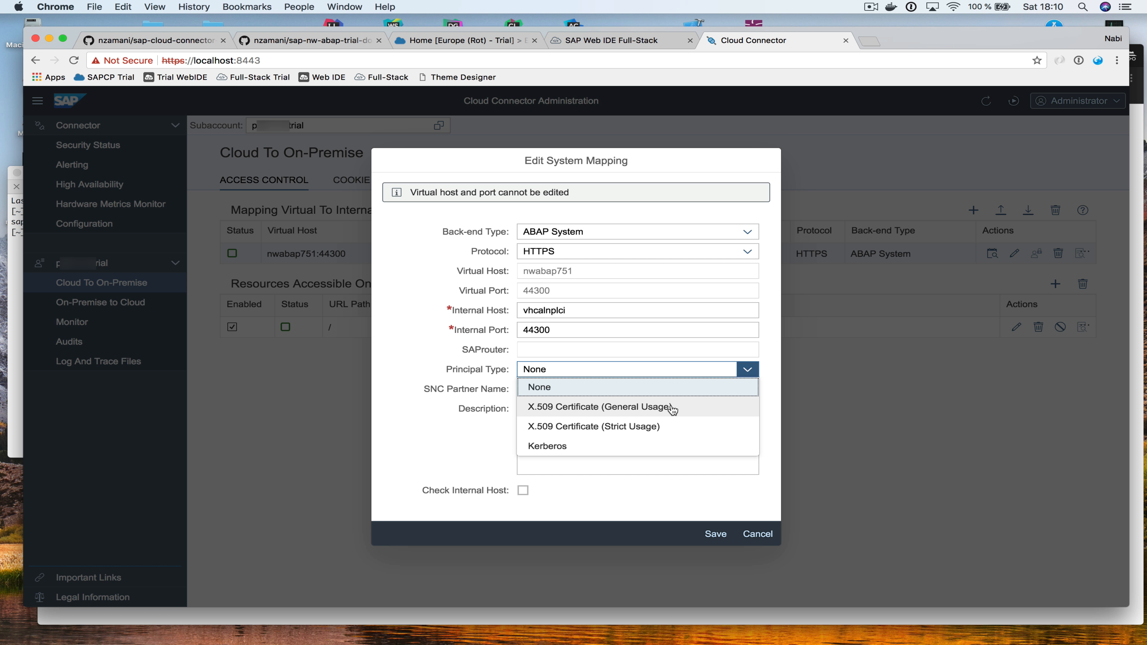
click(673, 408)
click(714, 534)
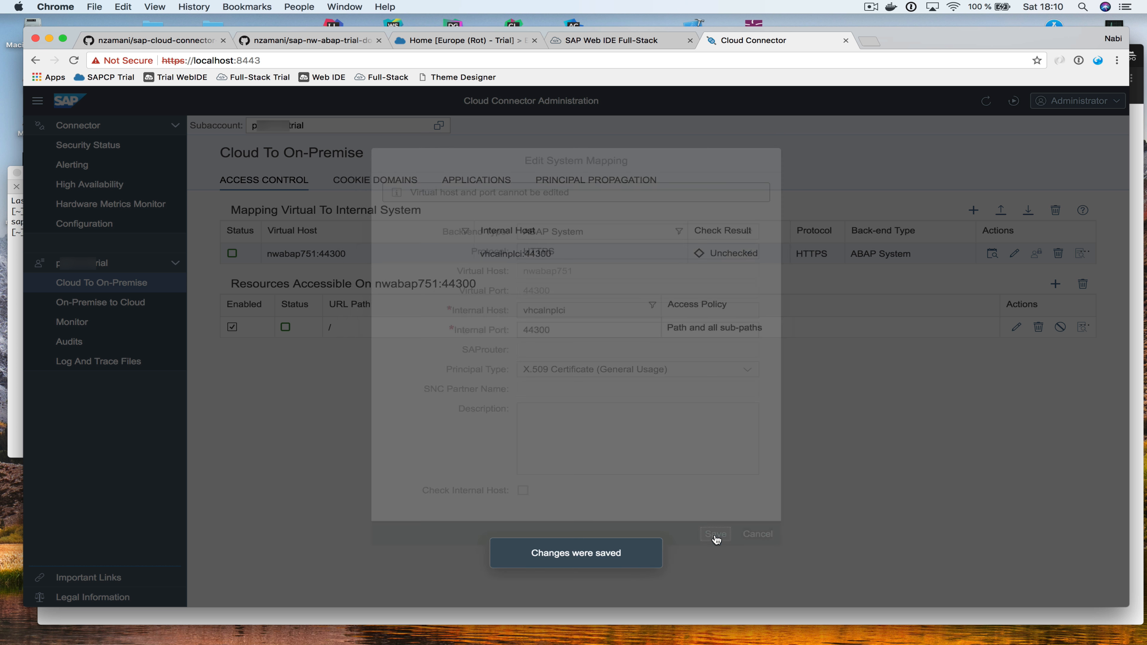
click(993, 253)
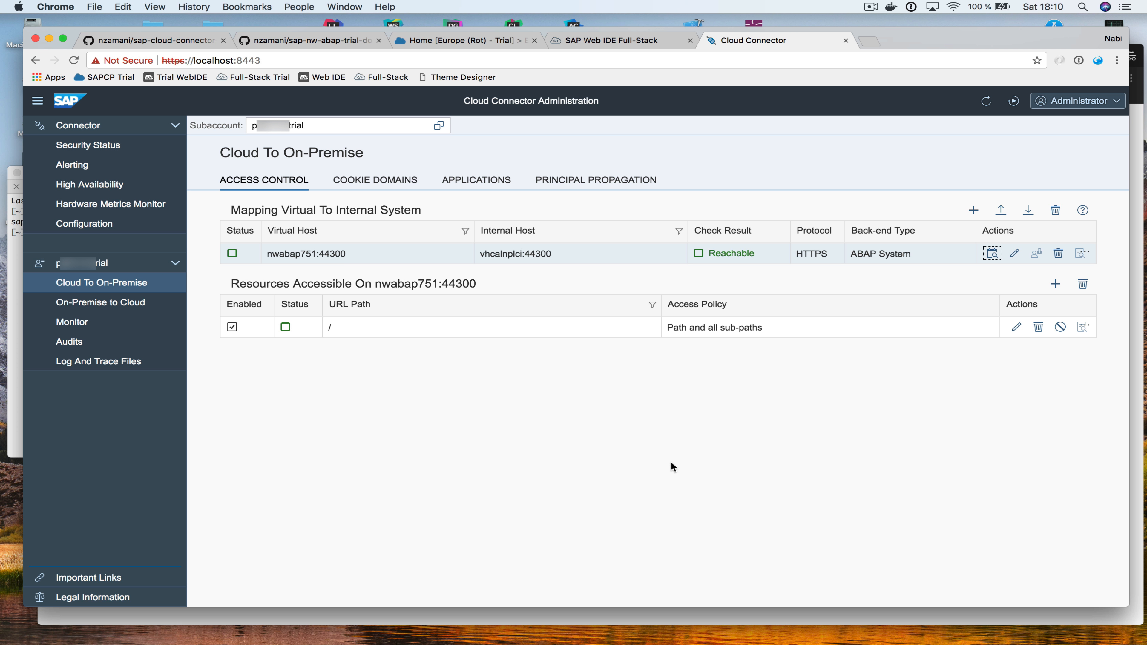
click(601, 41)
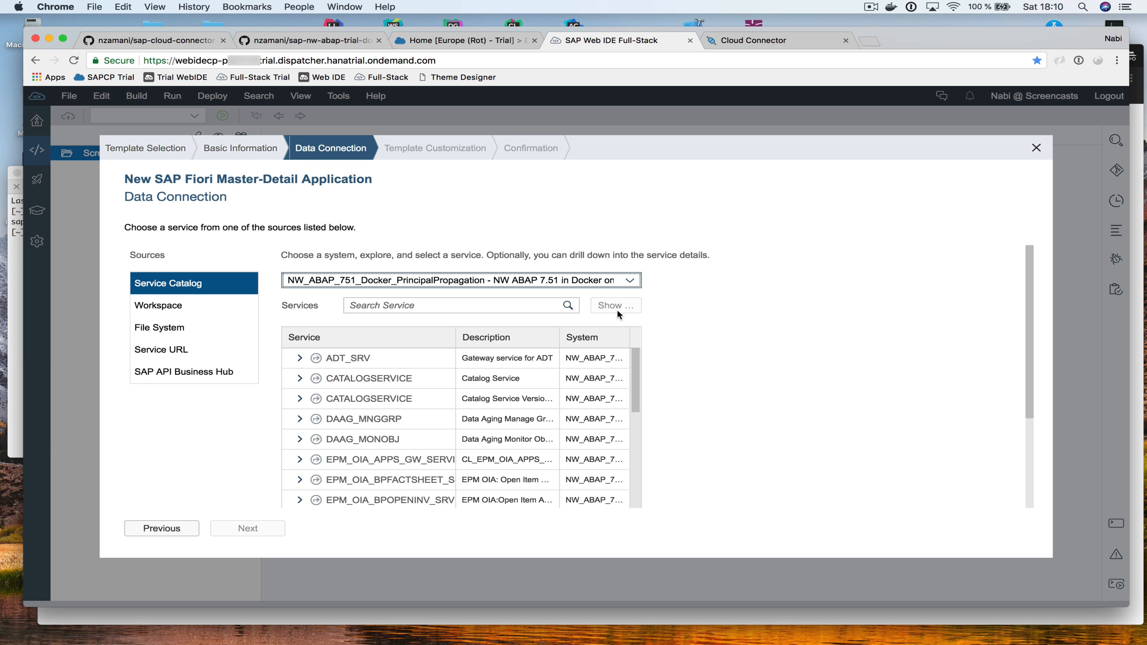
Pick GWSAMPLE_BASIC from a 'gw' catalog search and advance to Template Customization
scroll(425, 399, down, 3)
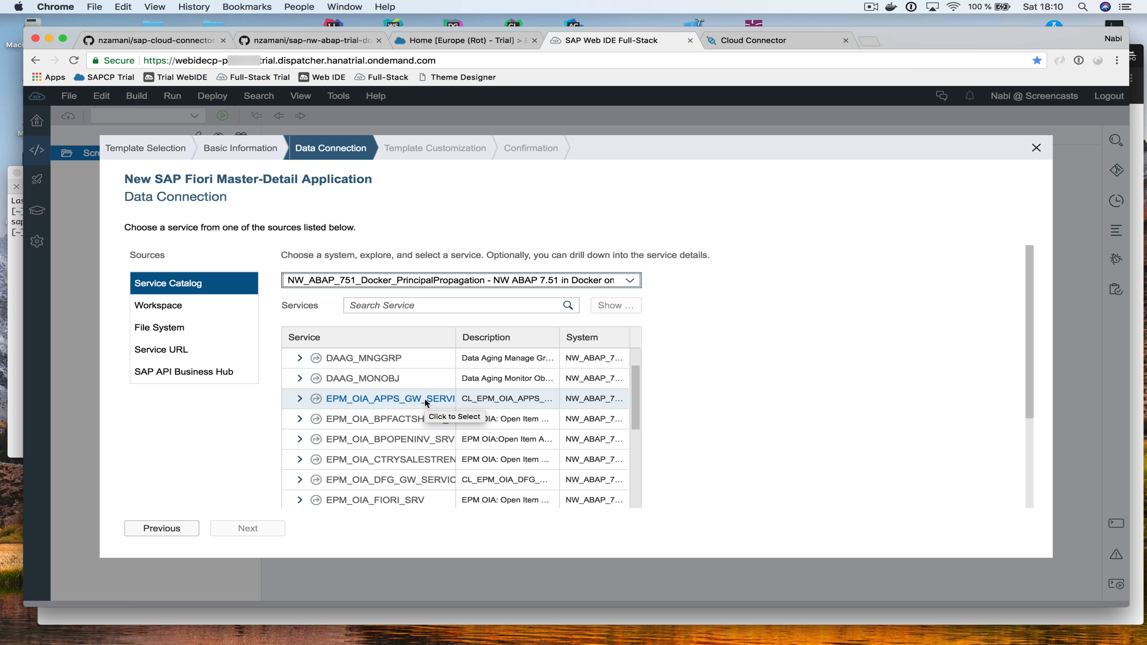
scroll(425, 398, down, 15)
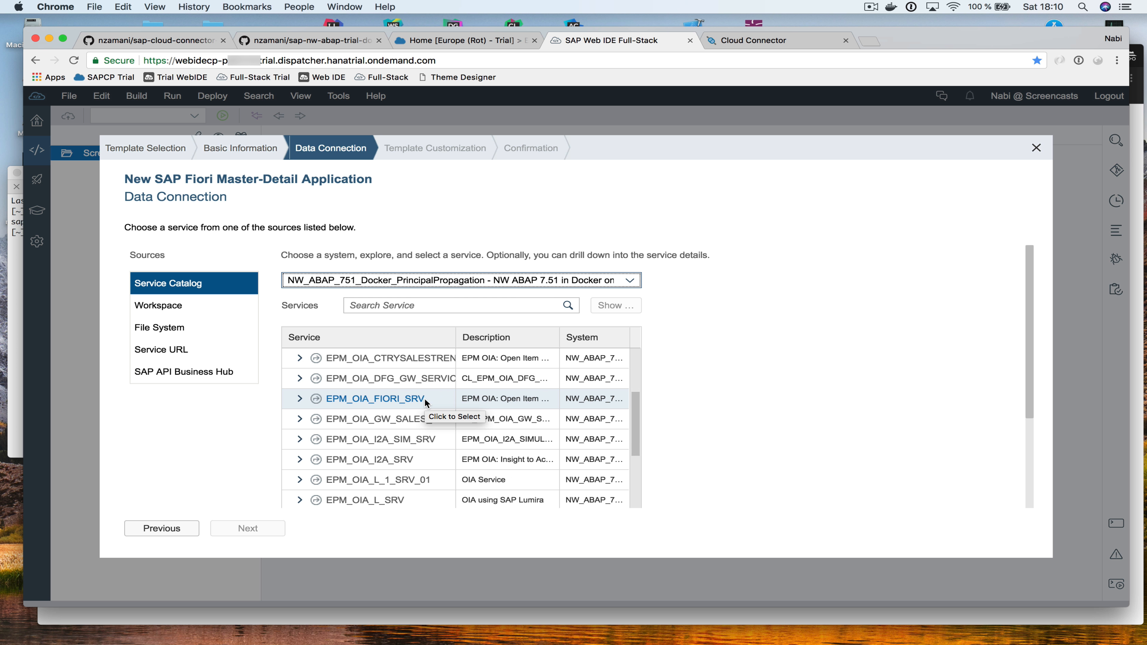
click(407, 309)
text(gw)
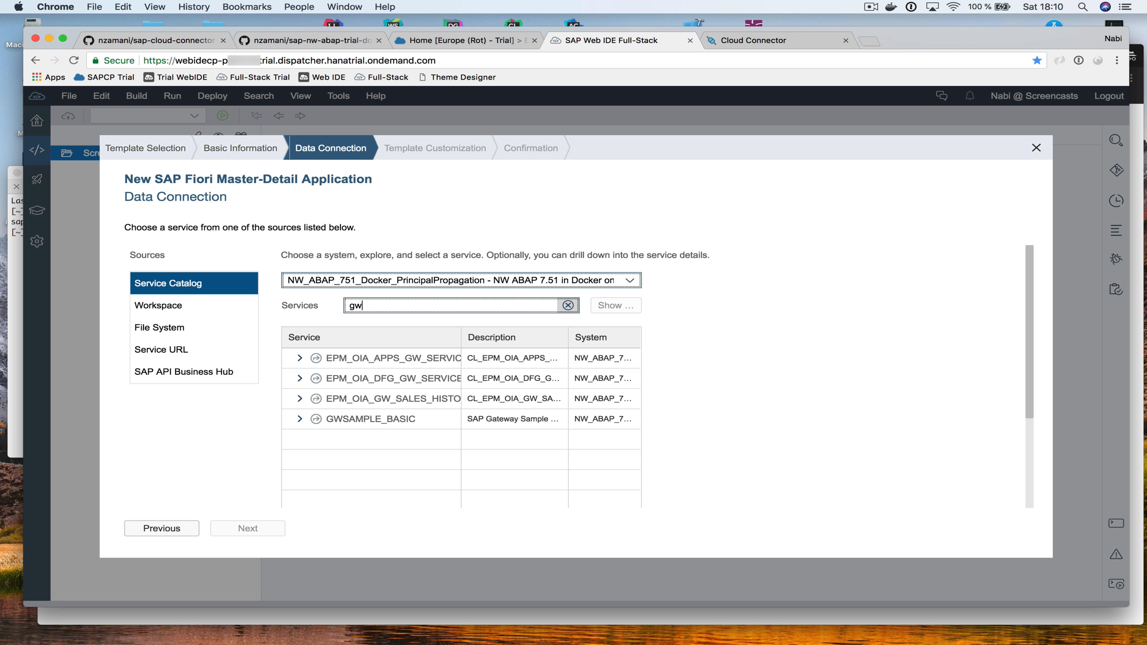
click(310, 420)
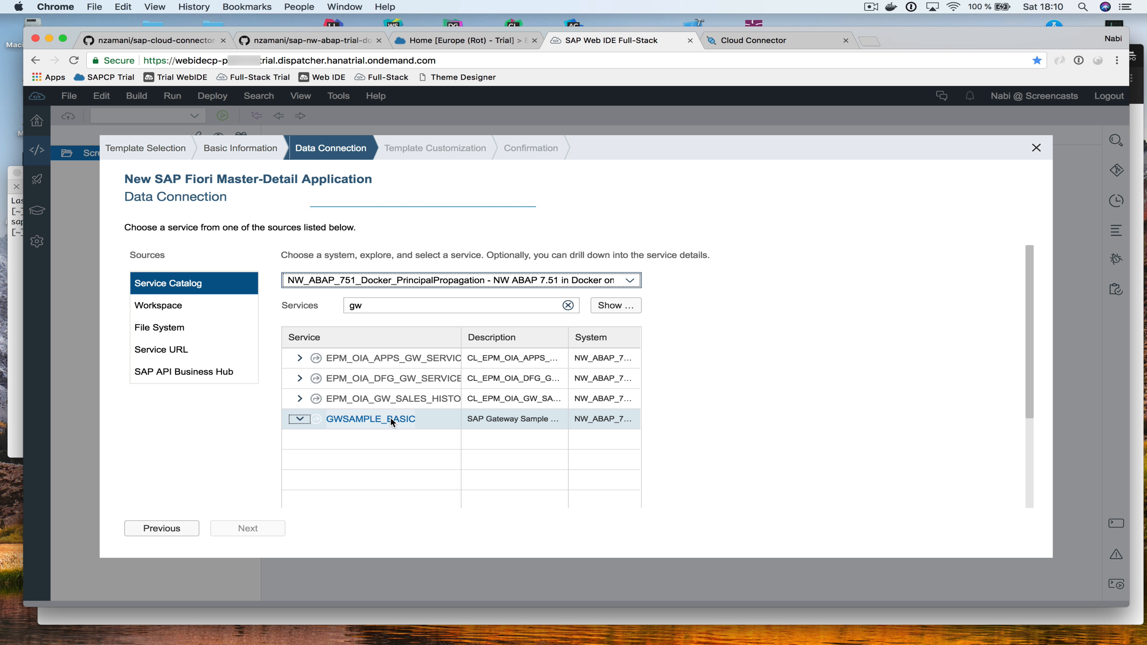
scroll(363, 430, down, 1)
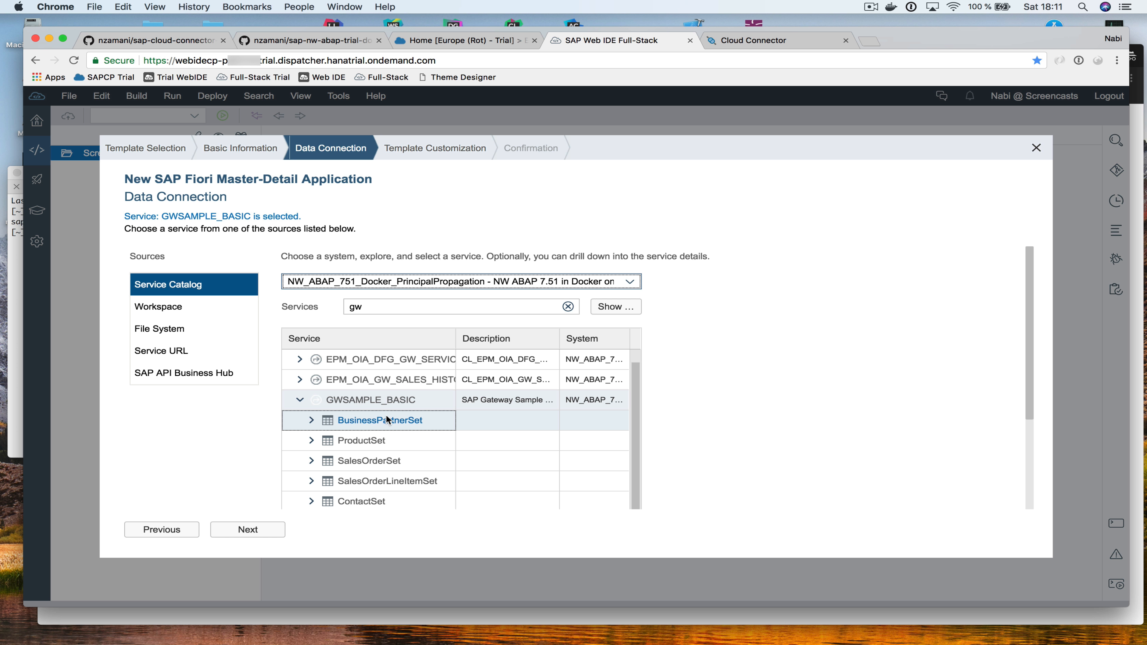
click(384, 425)
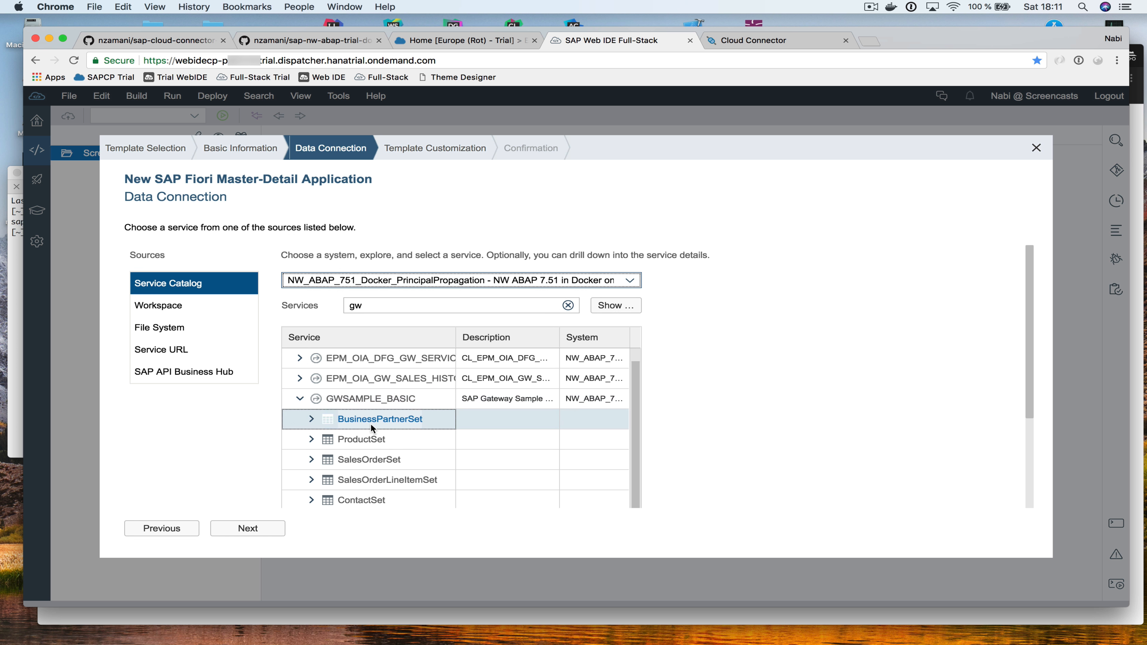
click(248, 528)
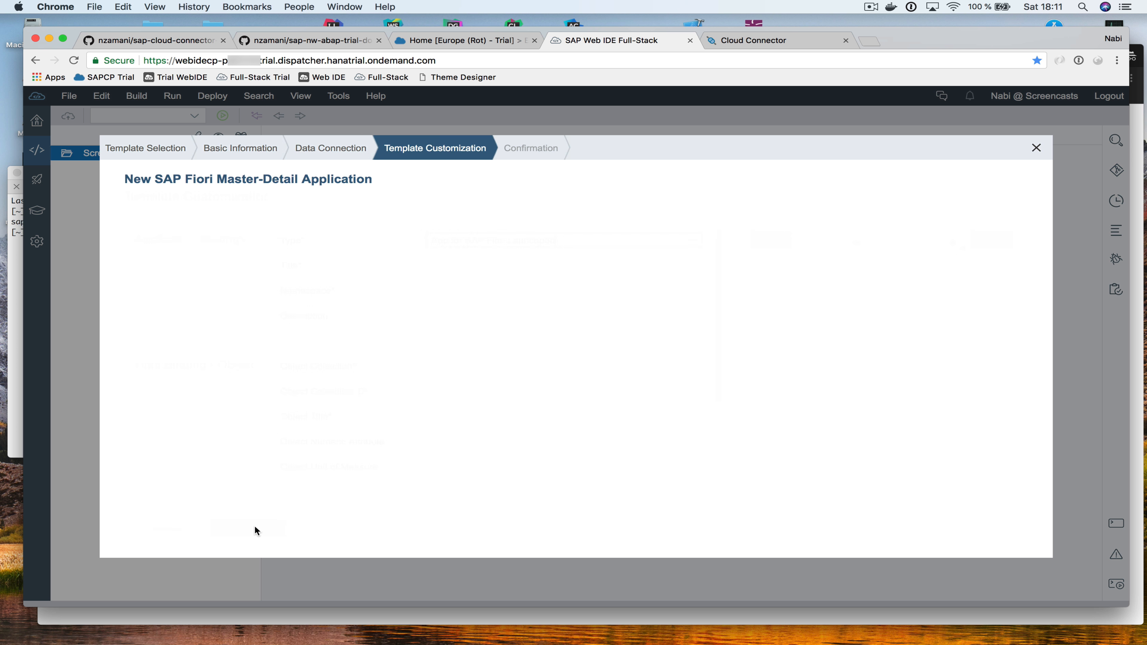
Enter demo as the app's title and namespace
click(570, 257)
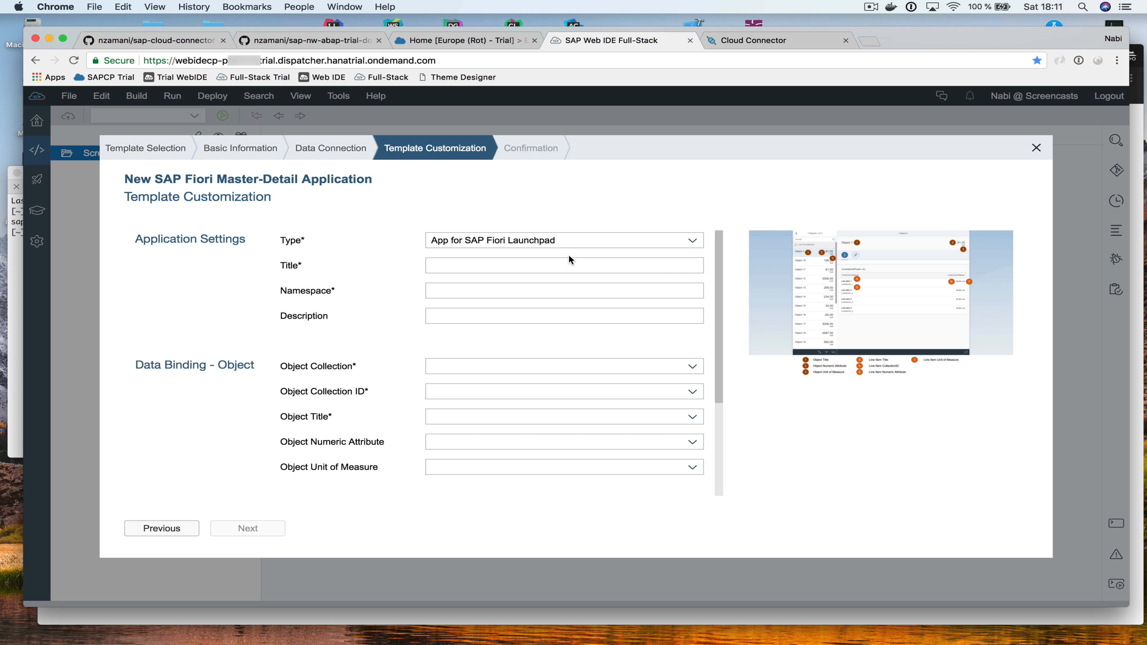
click(564, 265)
text(demon)
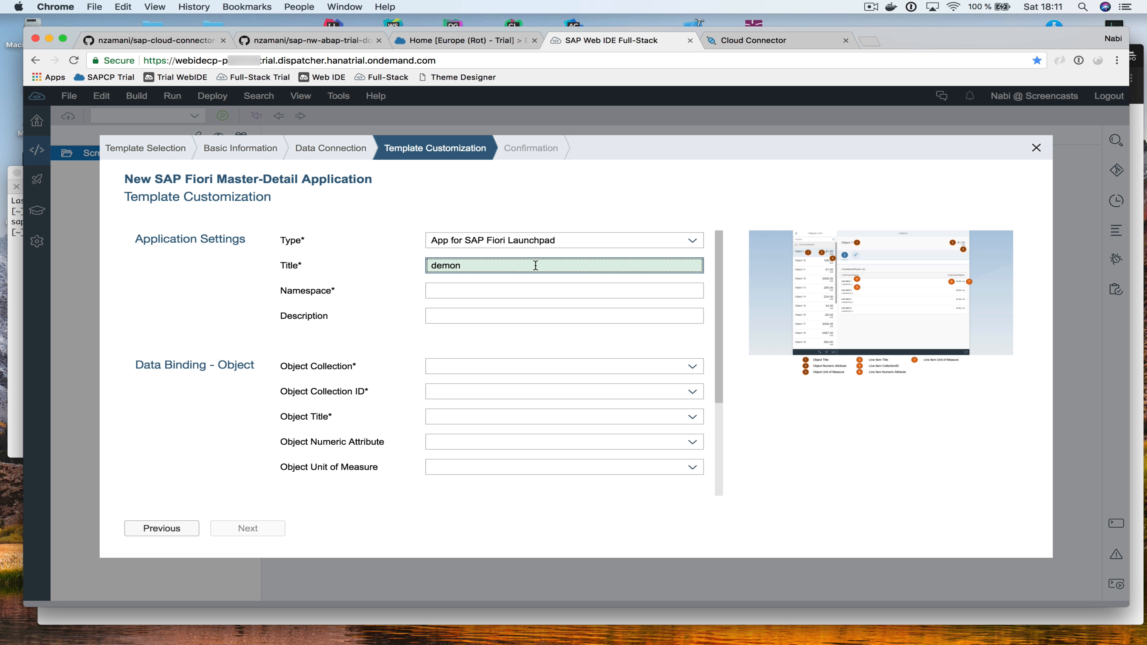
click(509, 290)
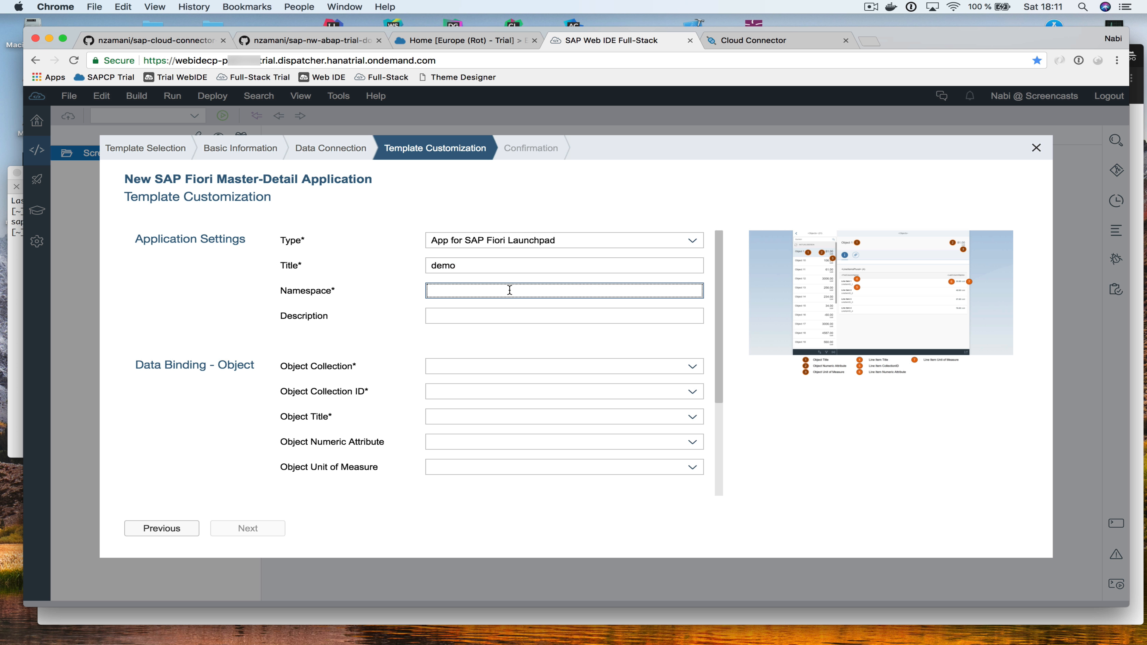
text(demo)
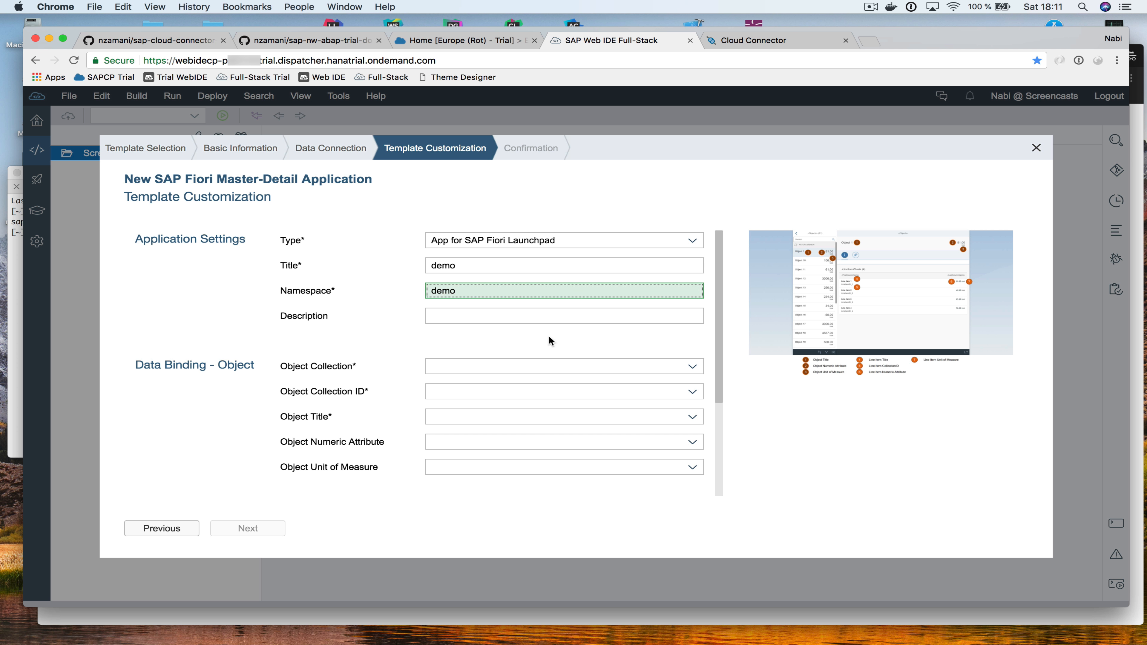
Bind the object collection to BusinessPartnerSet with CompanyName as object title
click(698, 367)
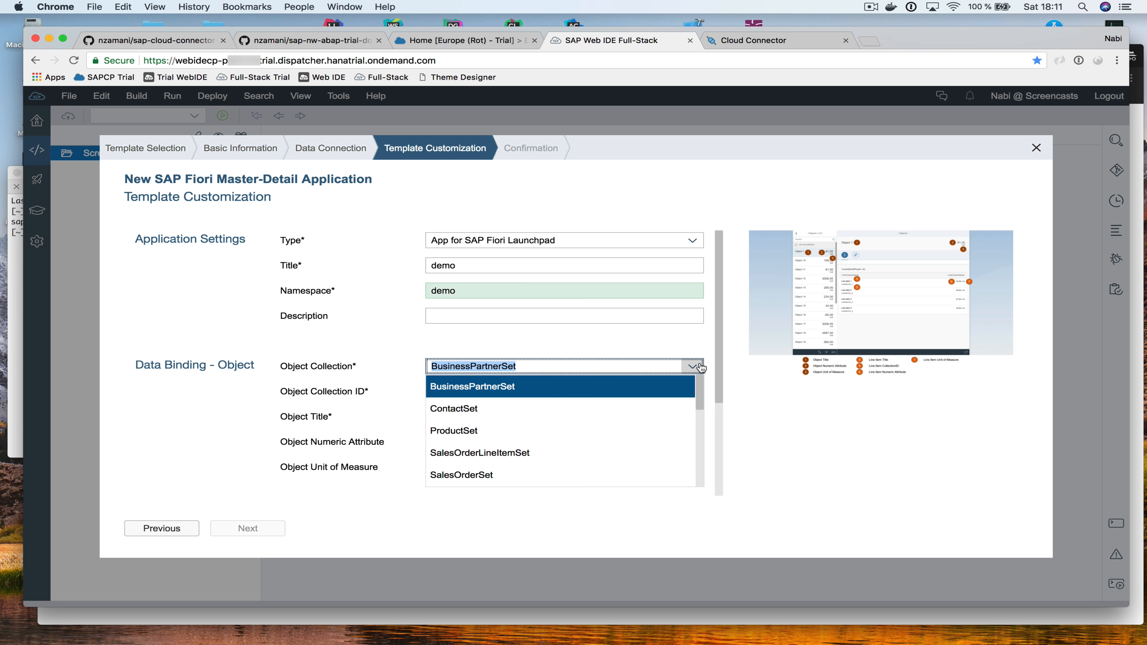
click(558, 388)
click(691, 417)
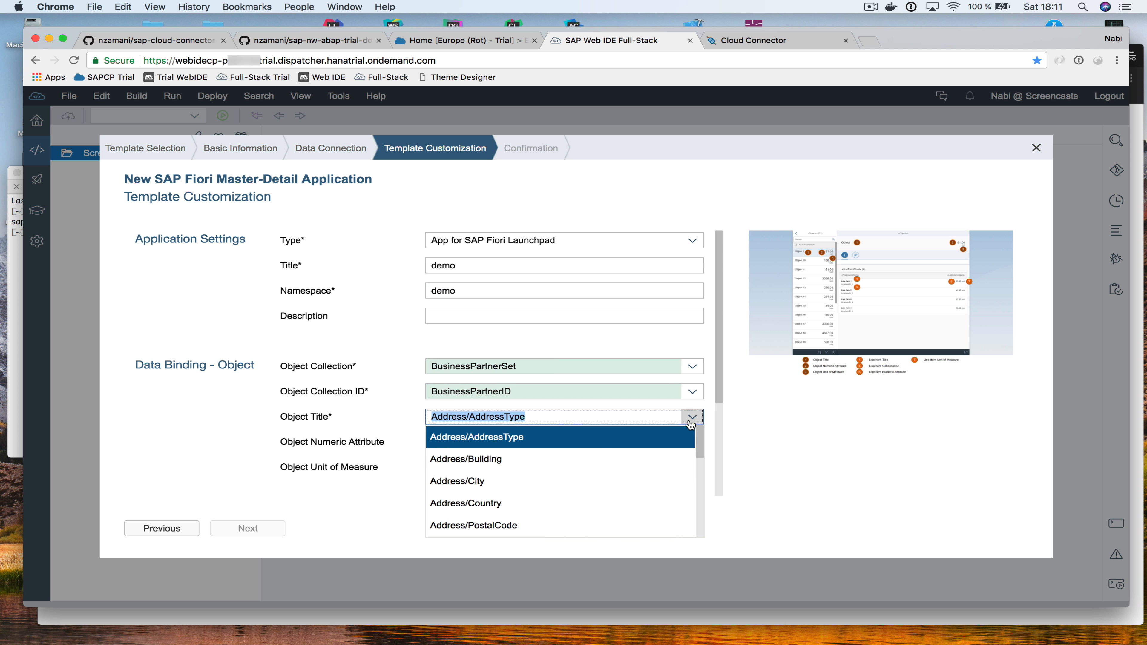
scroll(560, 454, down, 2)
scroll(561, 451, down, 6)
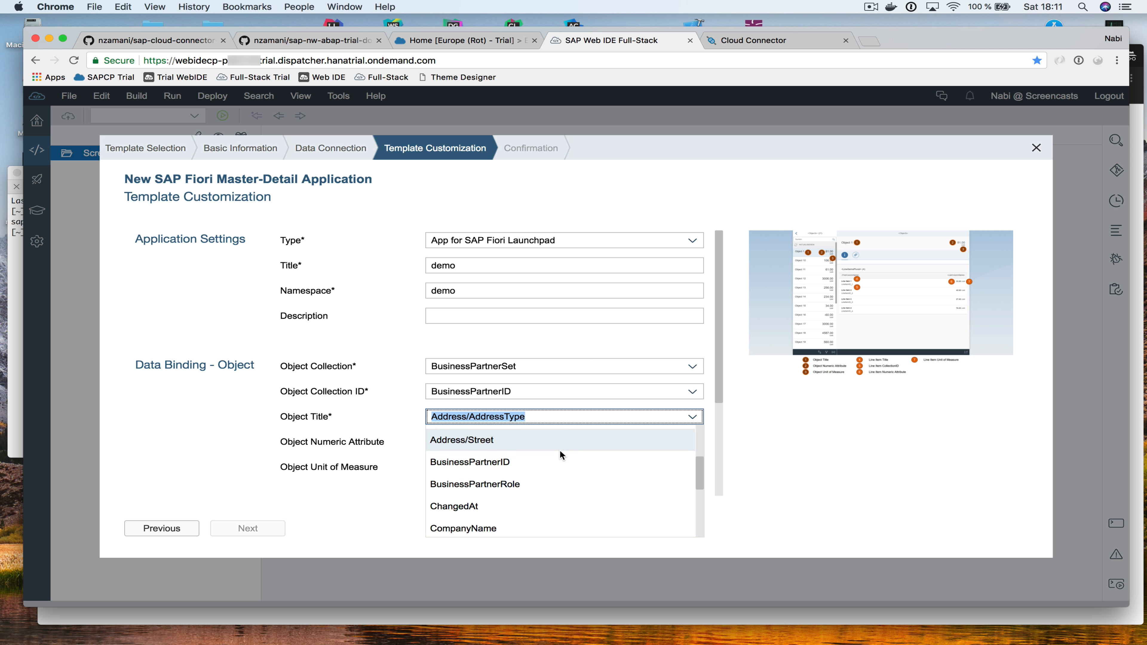
click(556, 460)
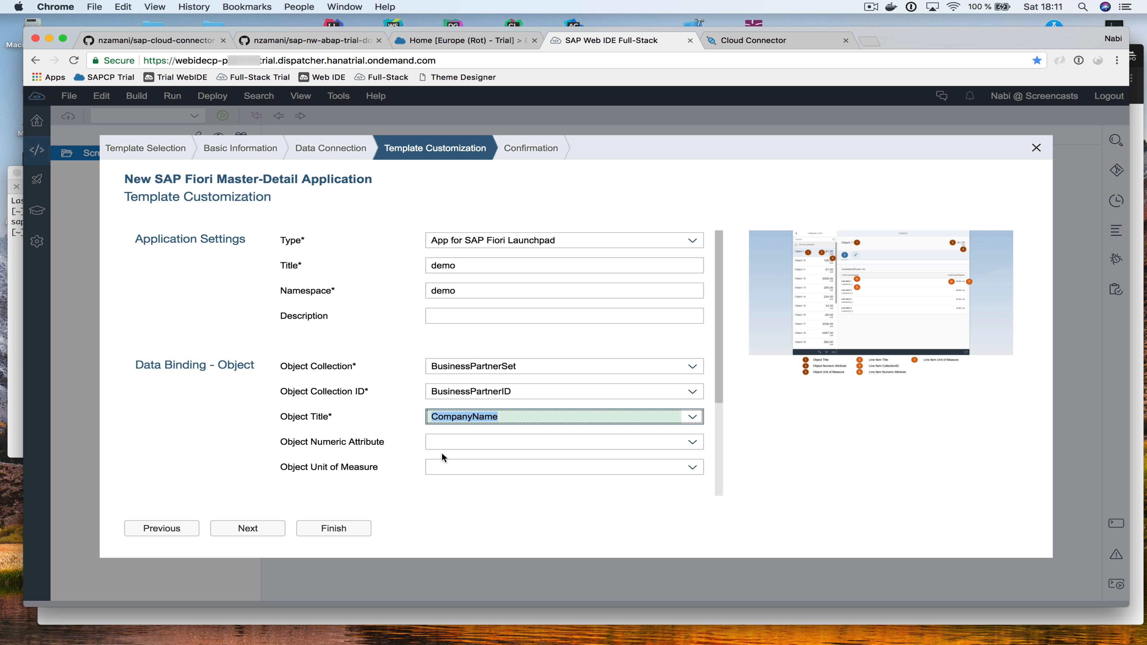
scroll(403, 443, down, 5)
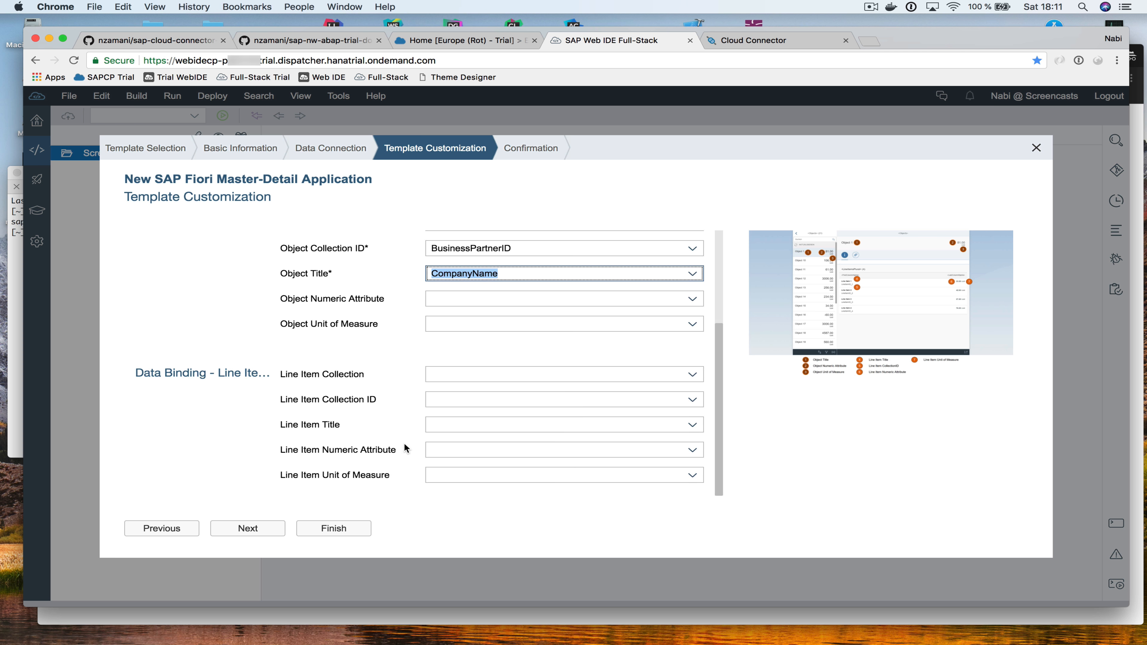
scroll(637, 329, up, 4)
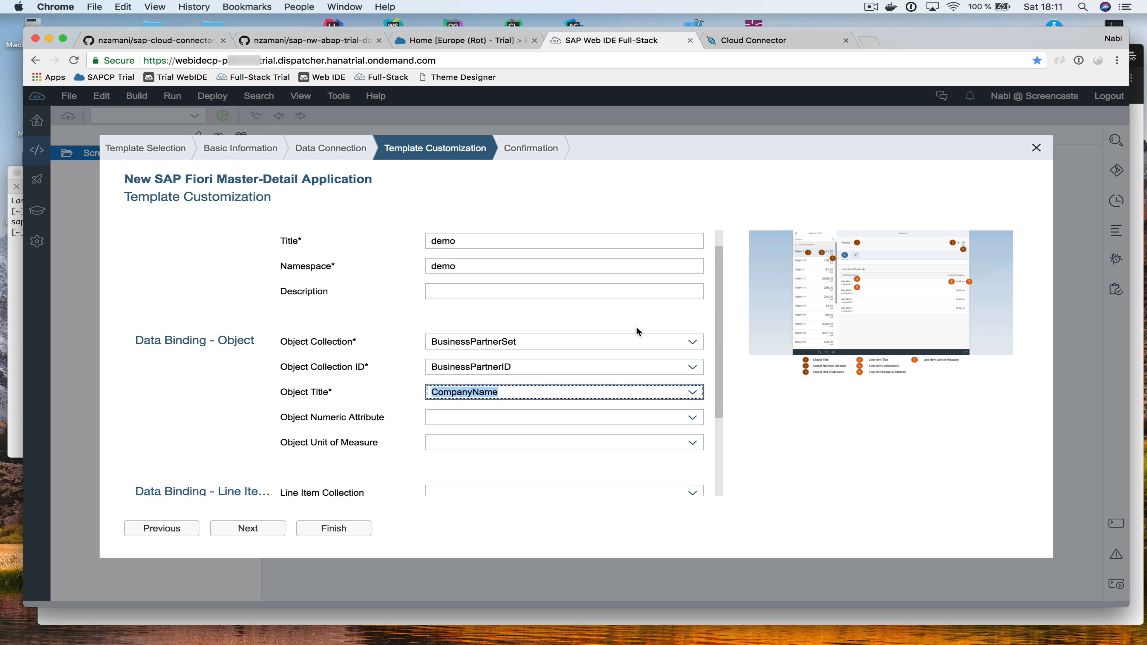
scroll(637, 327, down, 4)
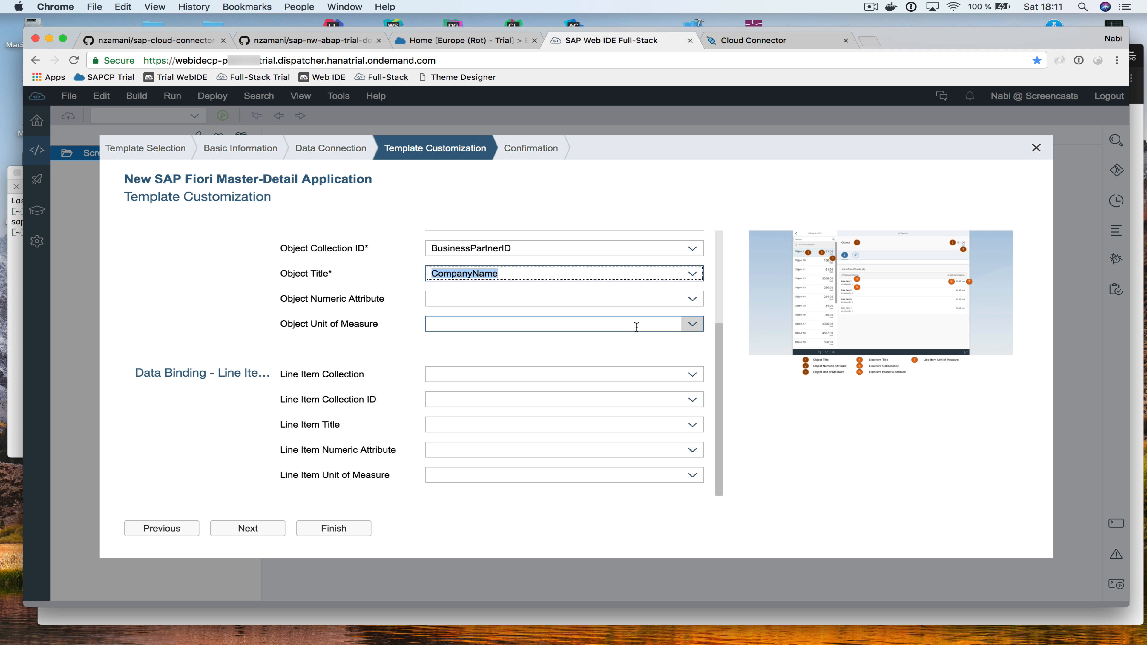
Use ToContacts line items titled EmailAddress and create the MD project
click(693, 375)
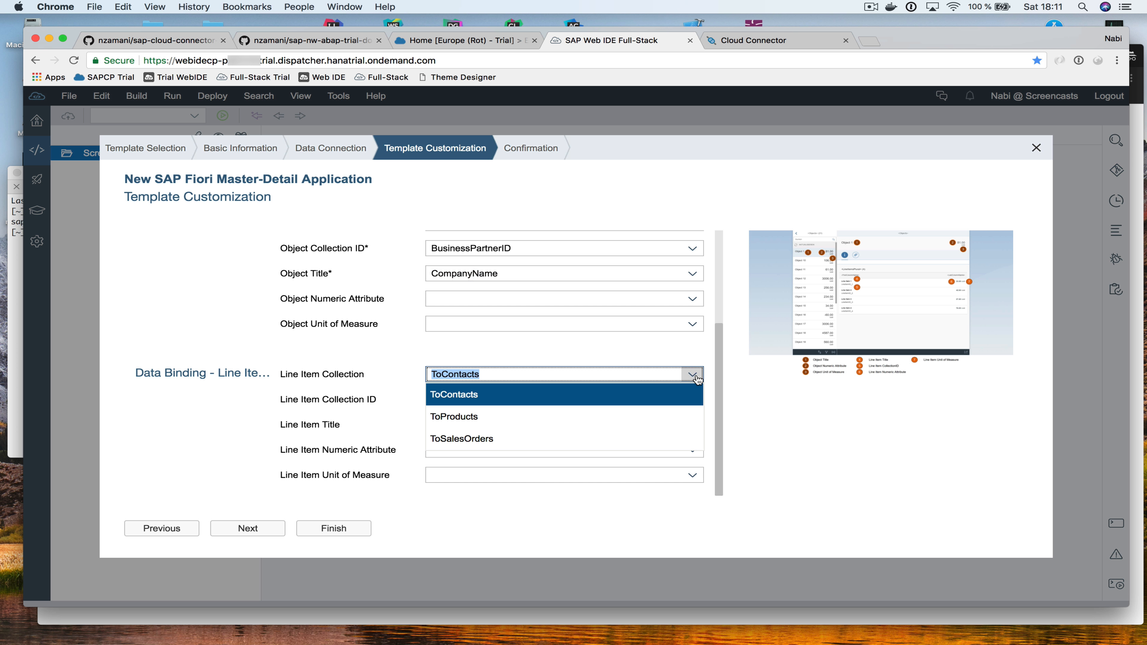
click(567, 397)
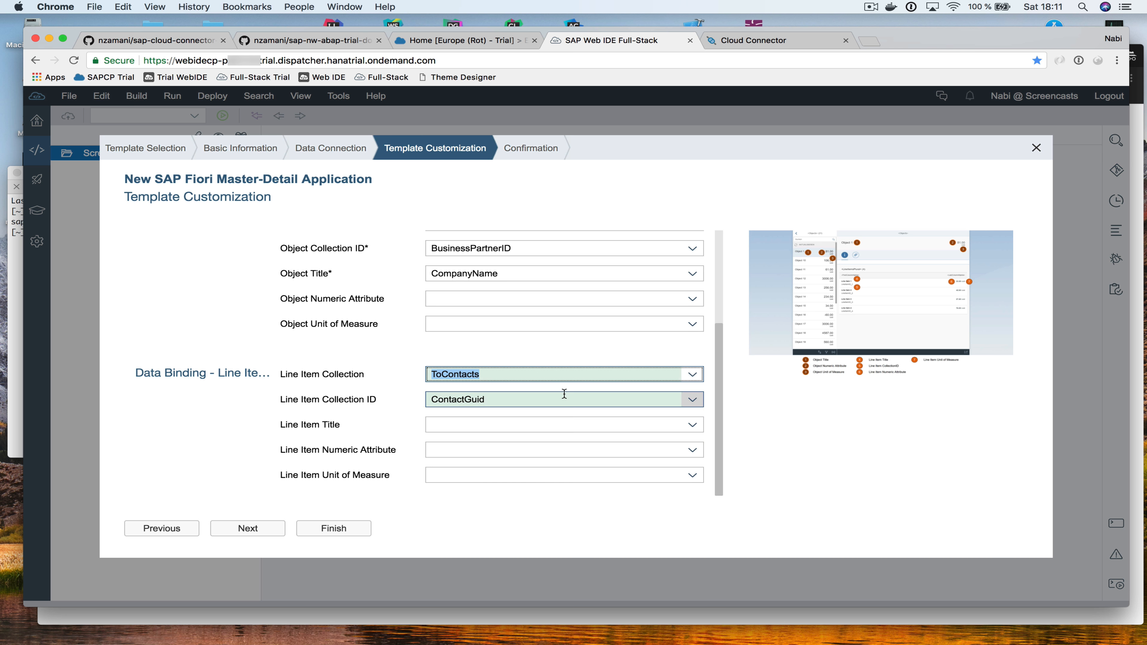
click(693, 426)
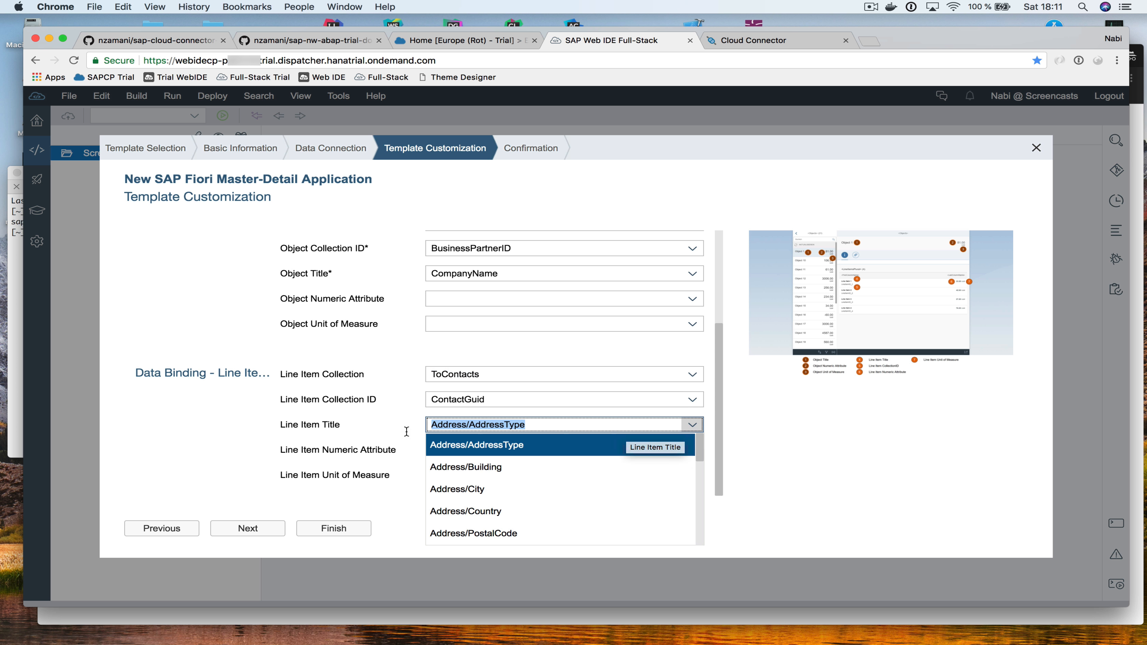
scroll(516, 482, down, 4)
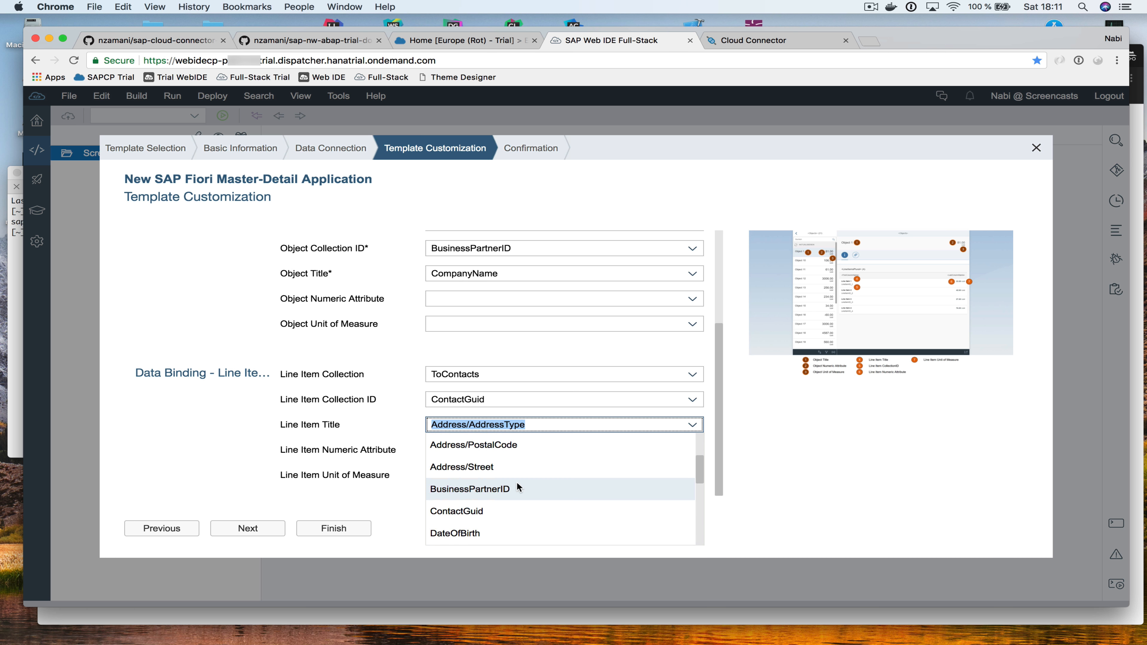
scroll(517, 481, down, 9)
scroll(516, 482, up, 3)
scroll(516, 482, down, 3)
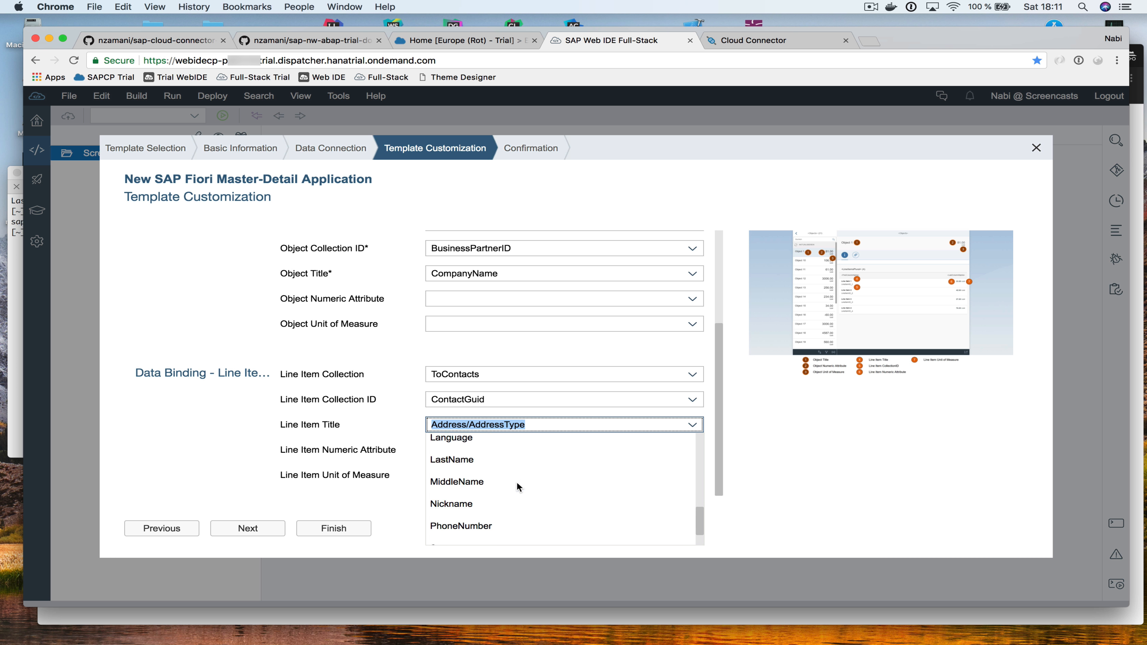
scroll(516, 481, down, 2)
scroll(517, 482, up, 5)
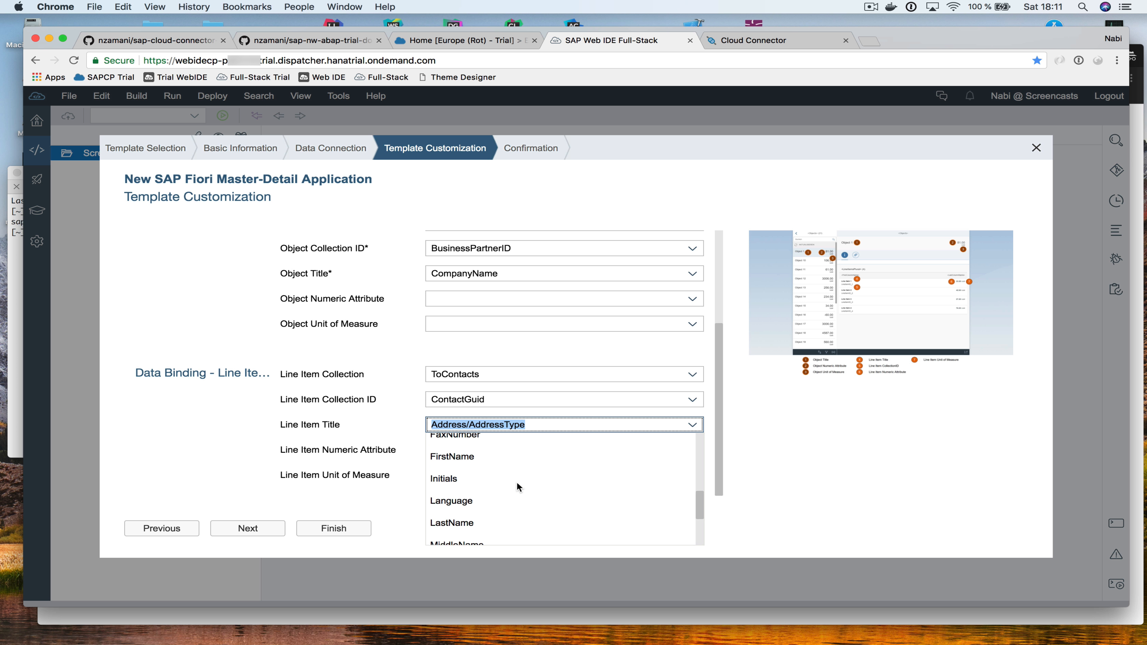
scroll(516, 482, up, 4)
click(484, 495)
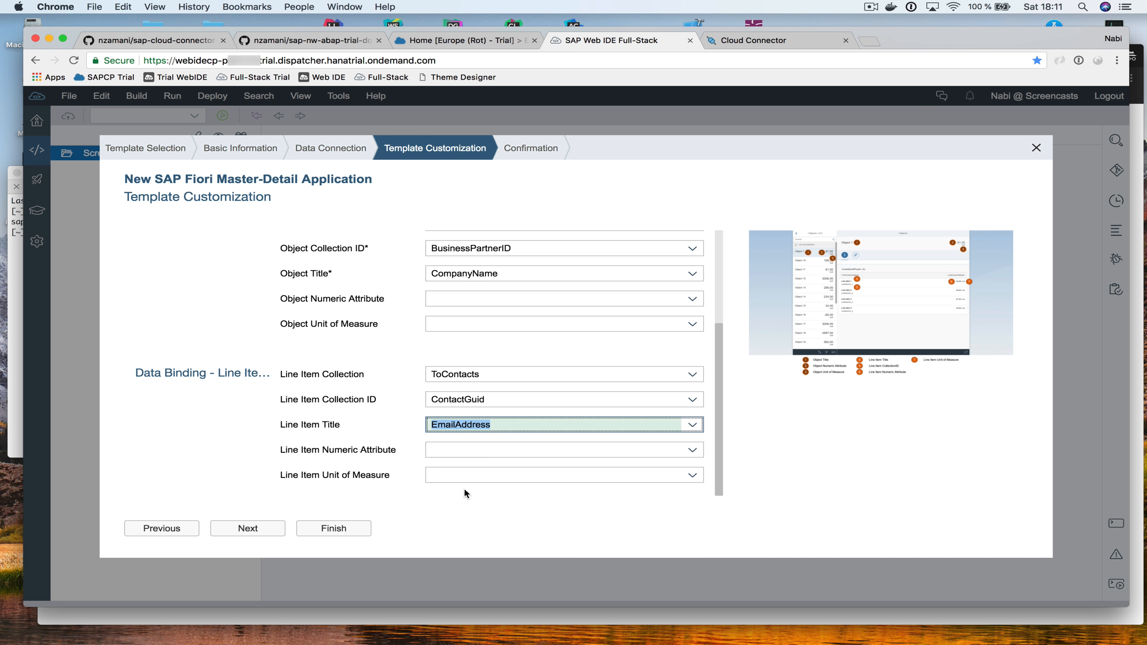
click(248, 529)
click(262, 531)
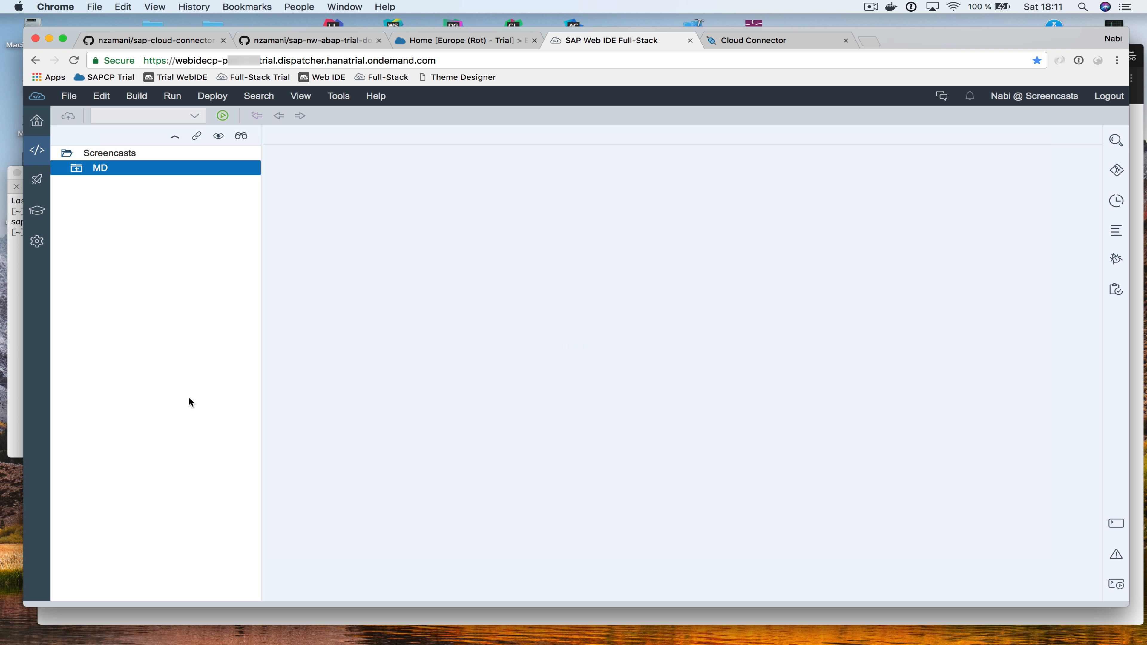
Run MD with flpSandbox.html, always allow the preview site's pop-ups, and run again
click(223, 116)
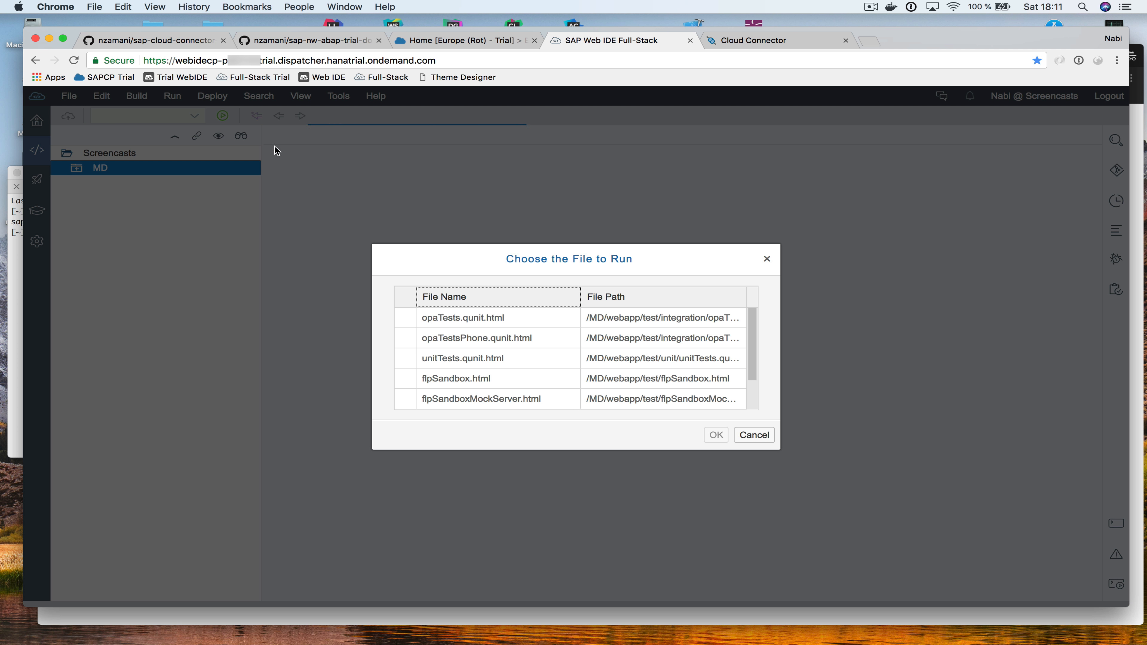
click(470, 381)
click(716, 434)
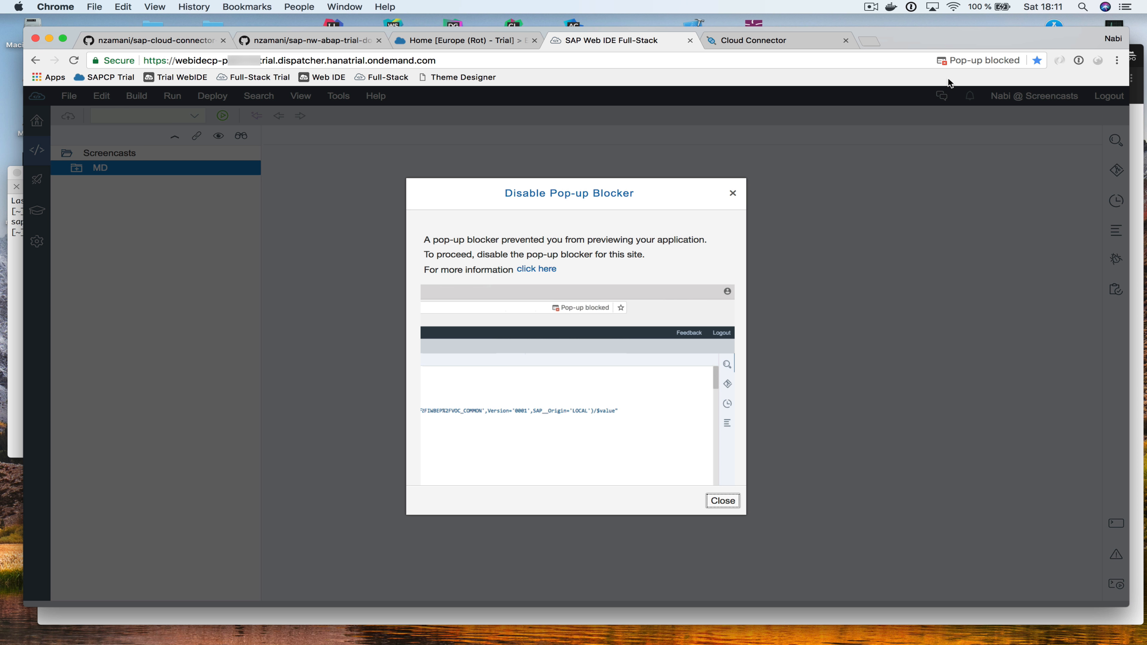
click(961, 60)
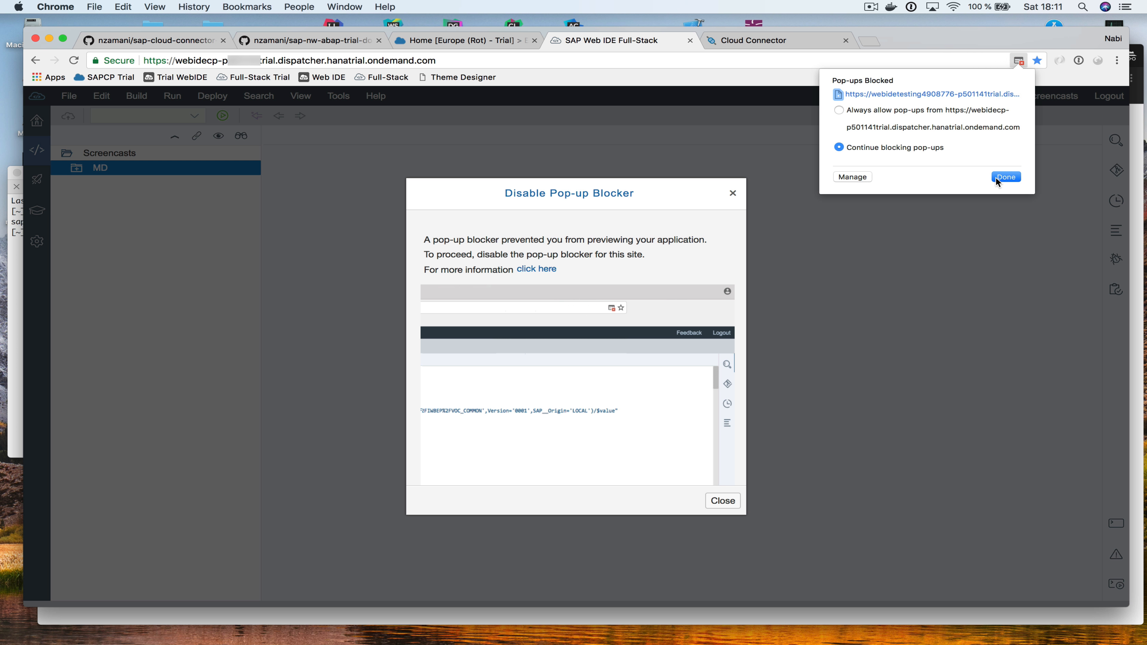
click(878, 110)
click(1005, 177)
click(723, 501)
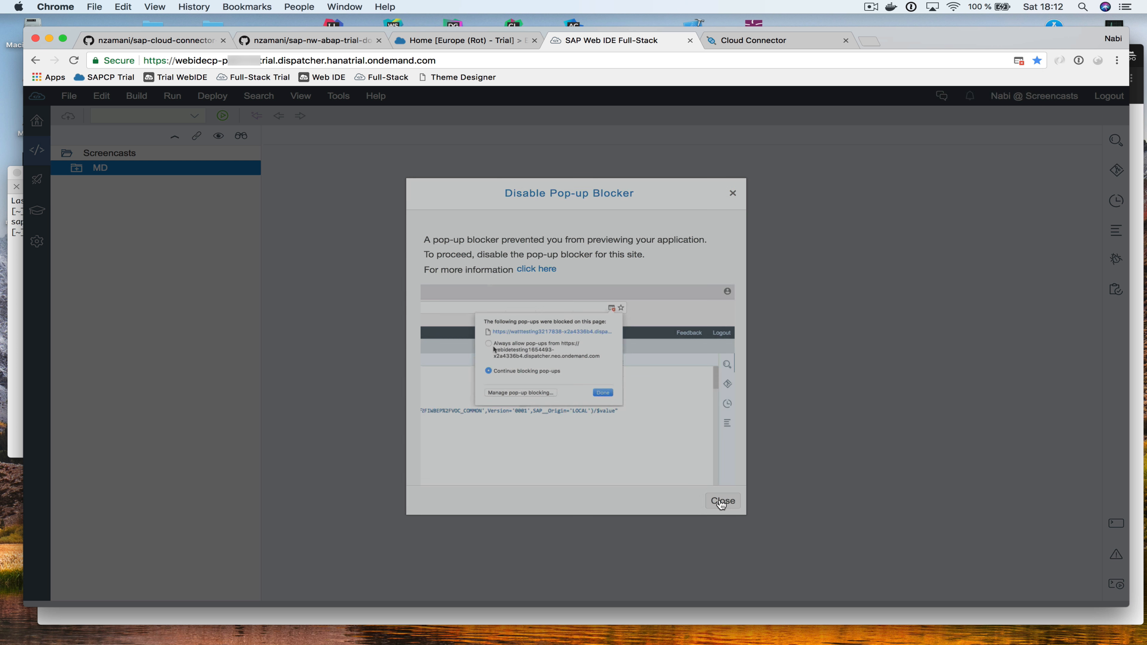
click(223, 116)
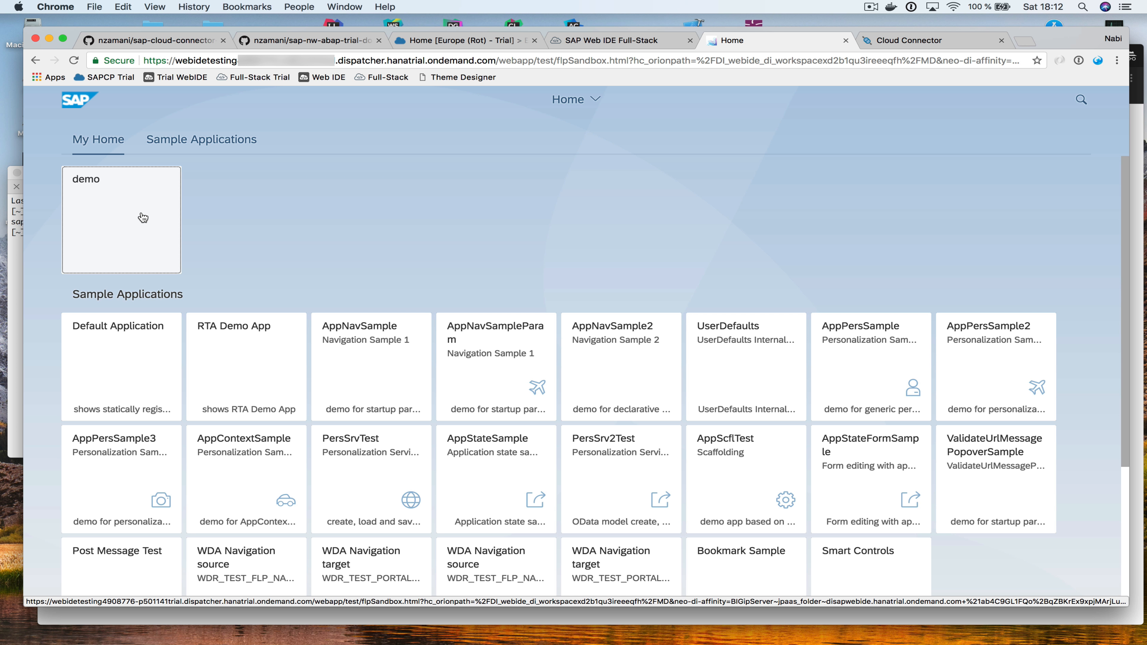
Launch the demo app, browse partners Asia High tech, Anav Ideon and Baleda, then close it
click(143, 217)
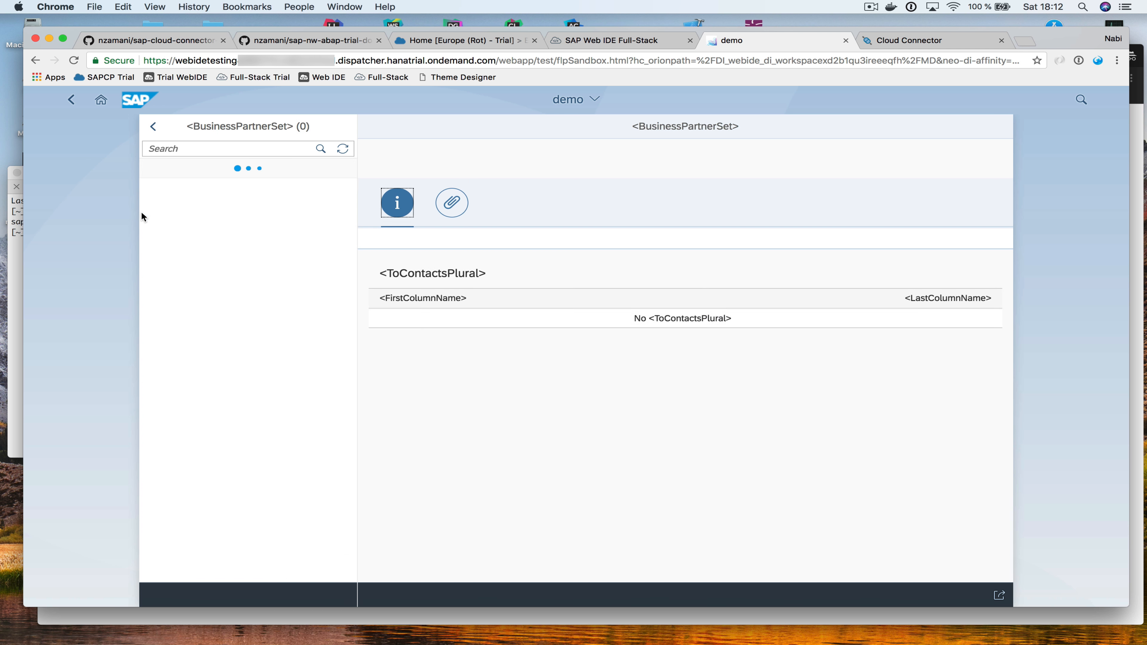
scroll(256, 345, down, 2)
scroll(256, 346, down, 7)
scroll(256, 346, up, 8)
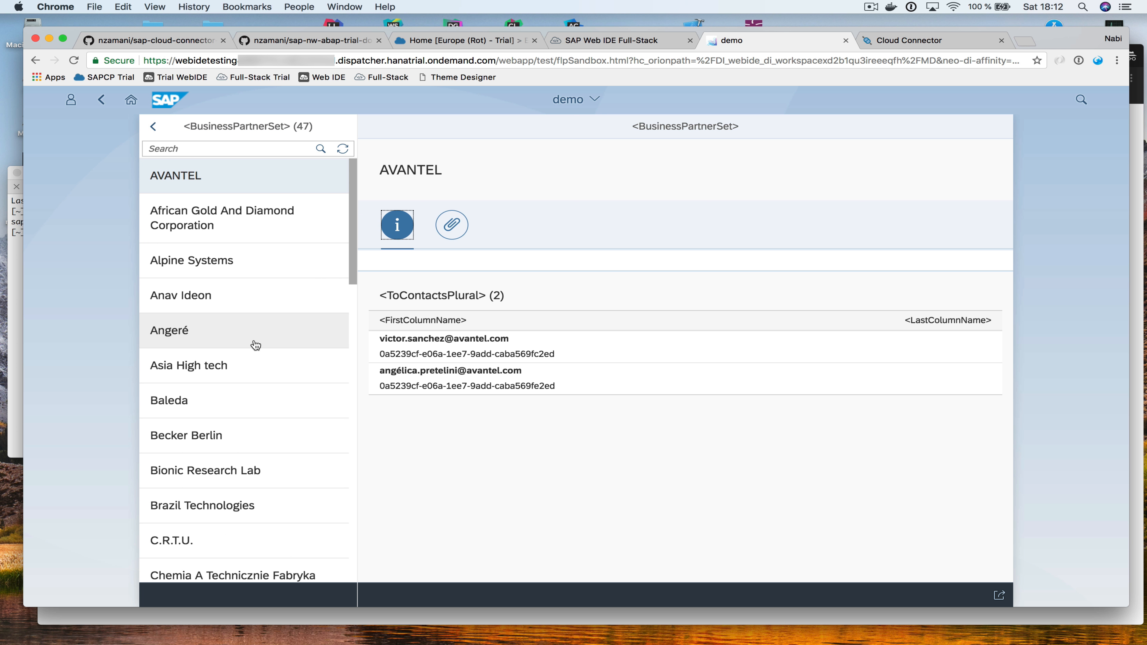
click(222, 372)
click(230, 303)
click(230, 365)
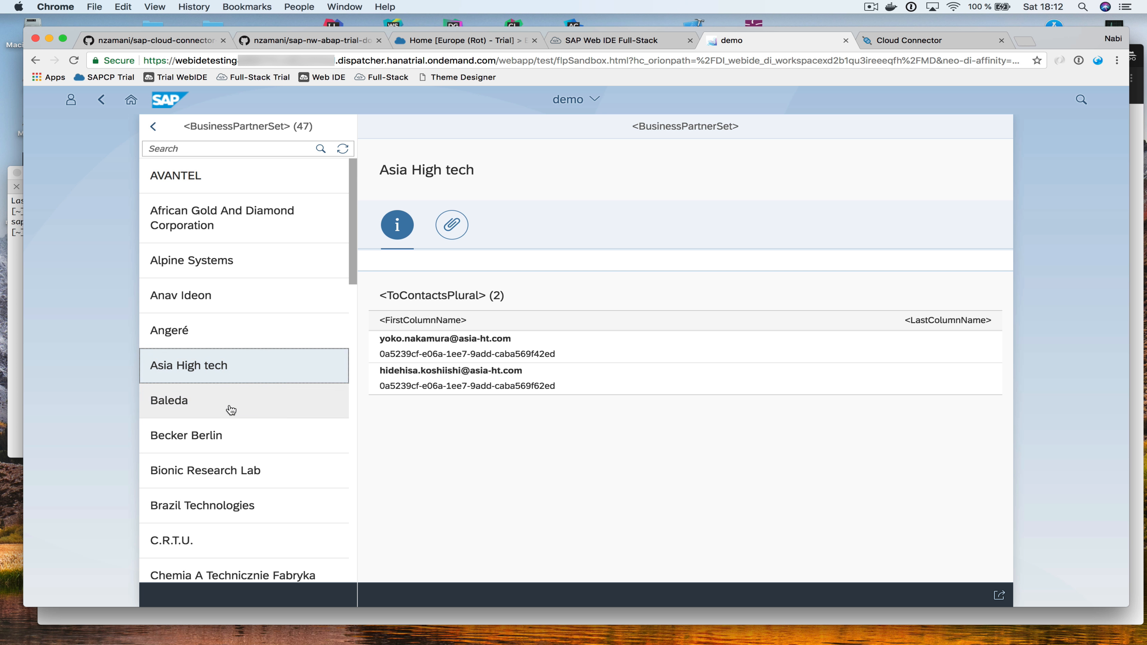
click(231, 409)
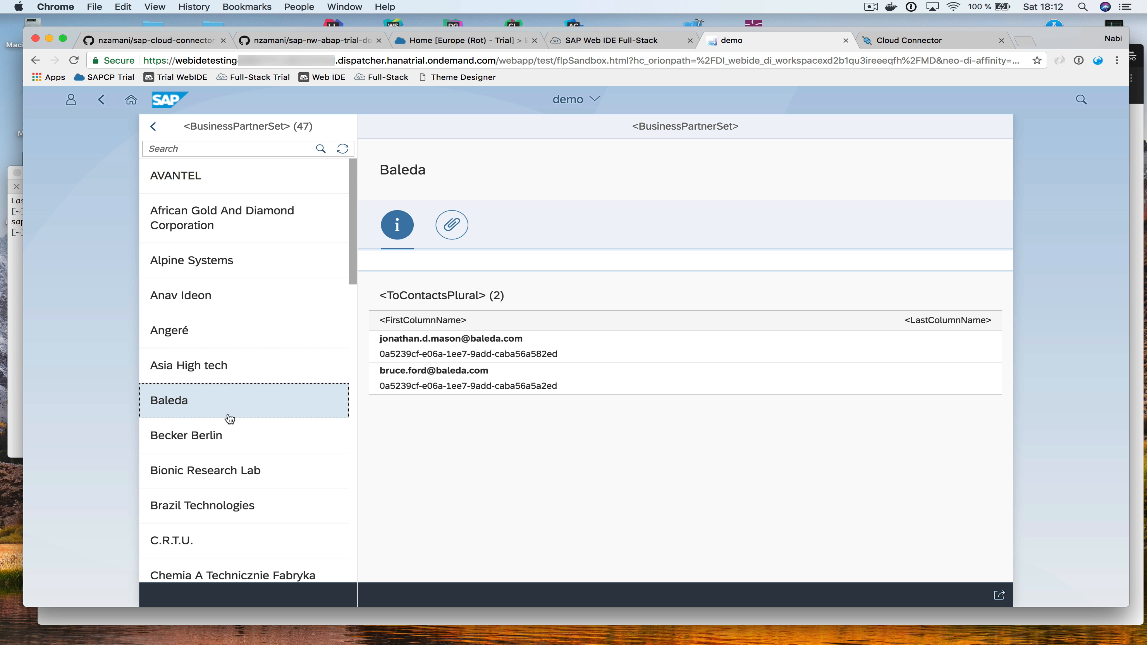
click(845, 41)
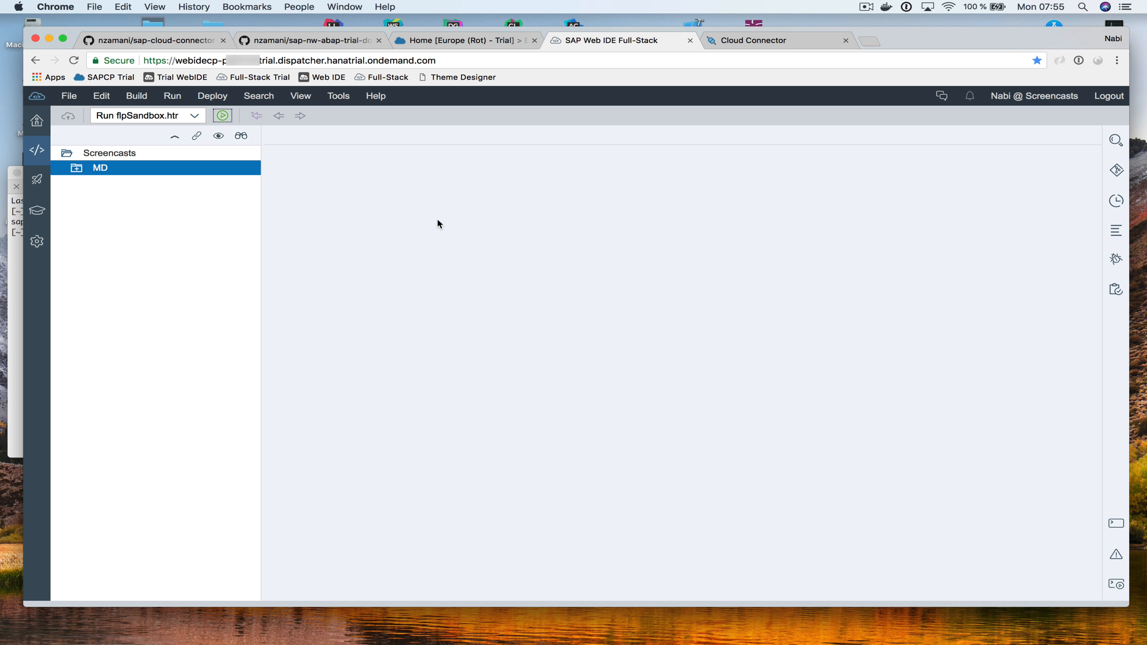
From the SAP Cloud Platform Cockpit, find the Portal service by searching 'portal' and open its admin space
click(339, 100)
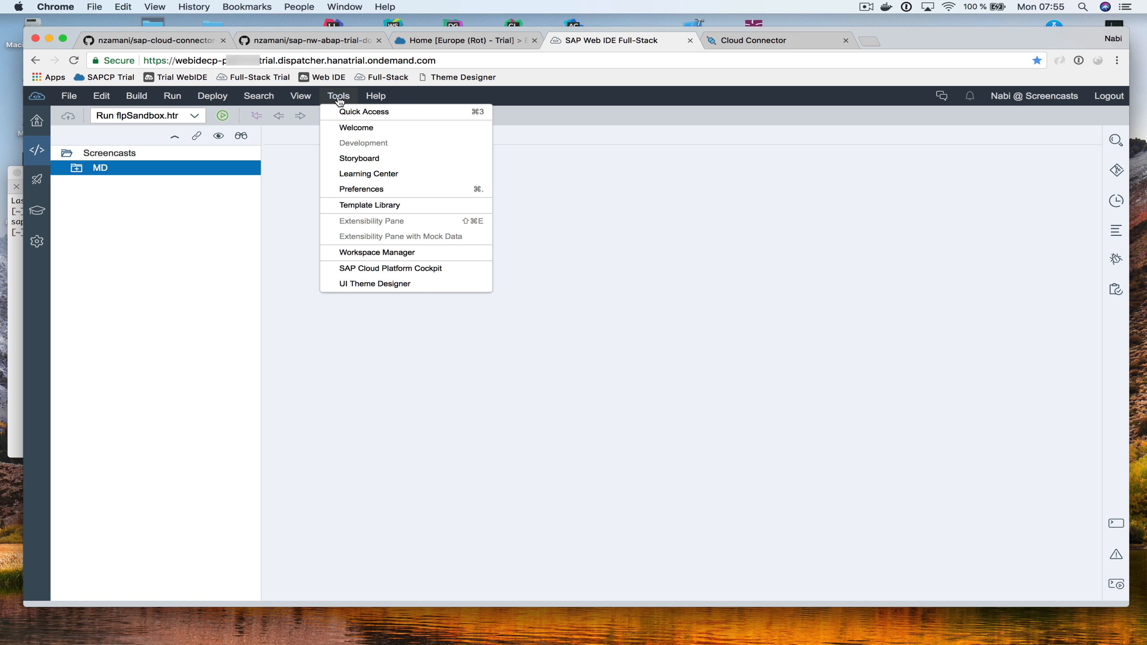
click(422, 271)
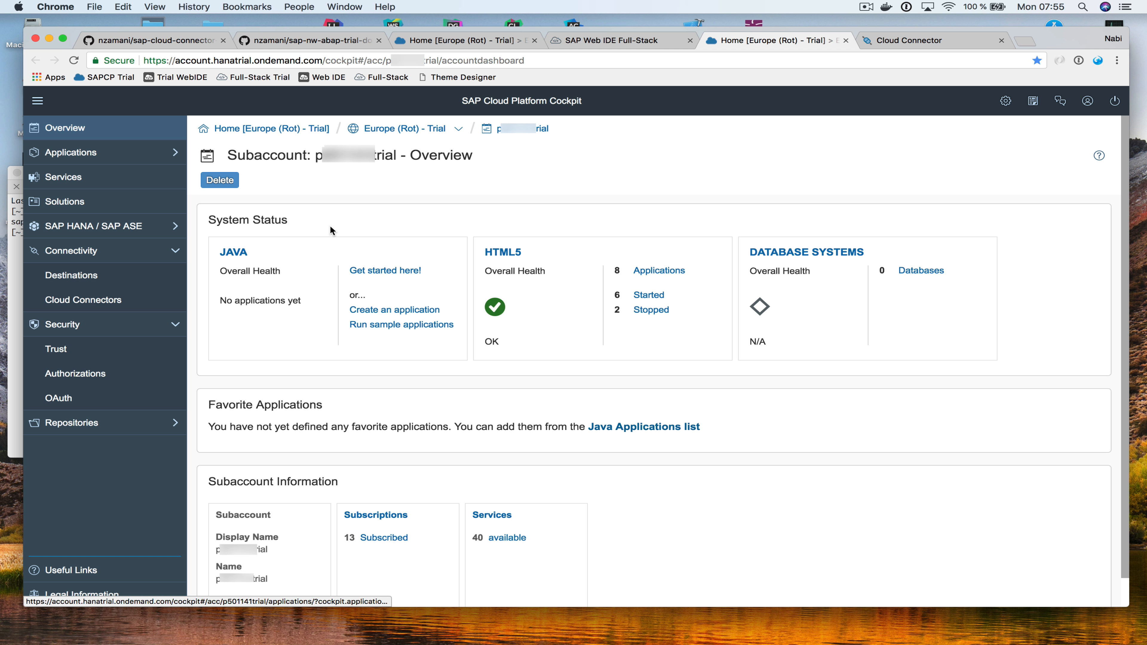
click(109, 182)
click(1012, 200)
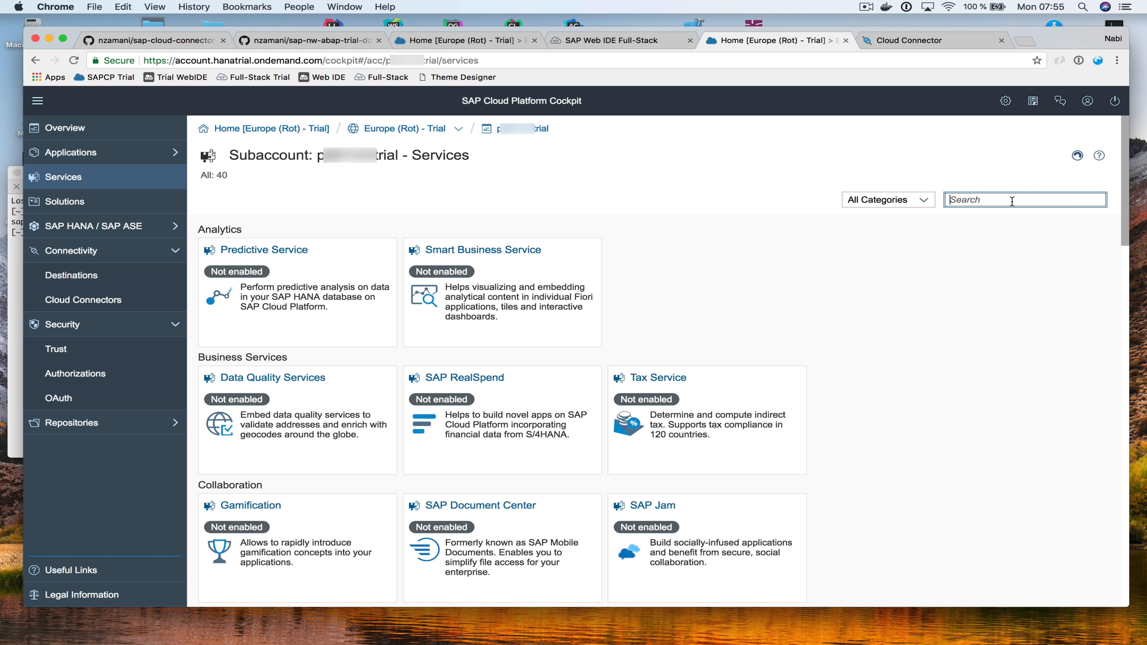
text(portal)
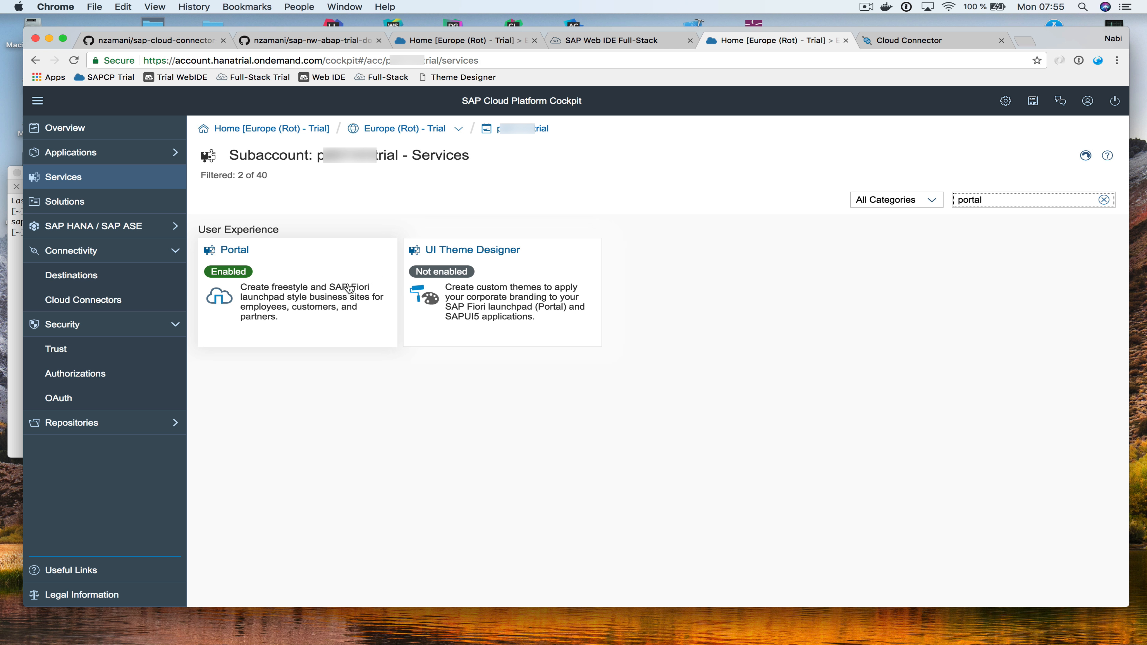
click(309, 290)
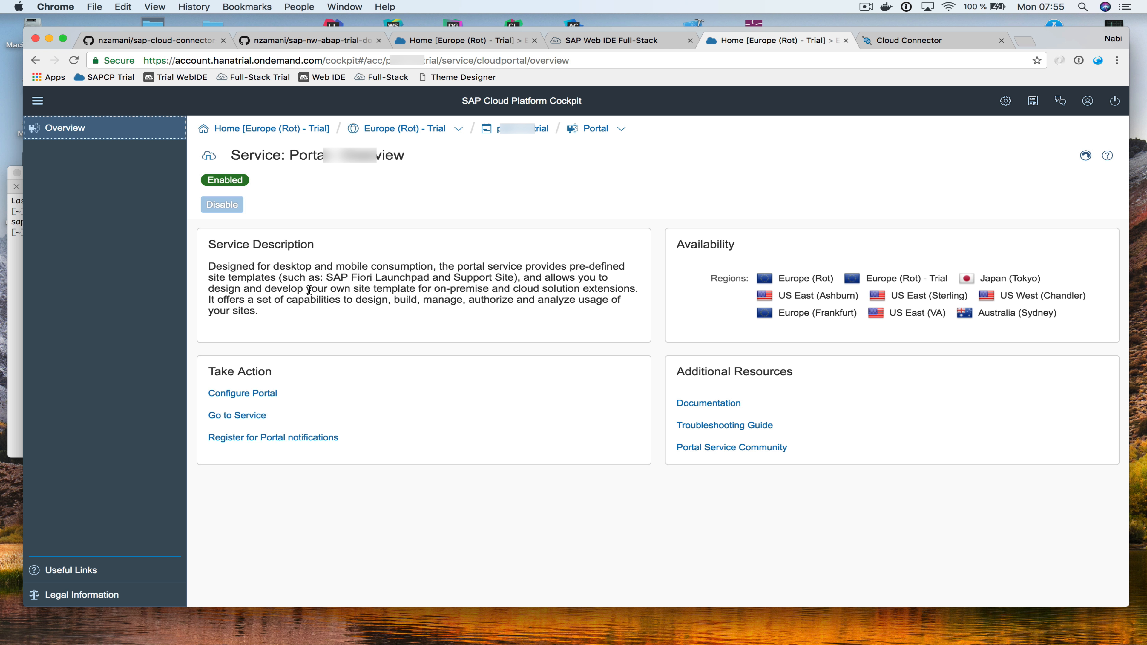
click(239, 415)
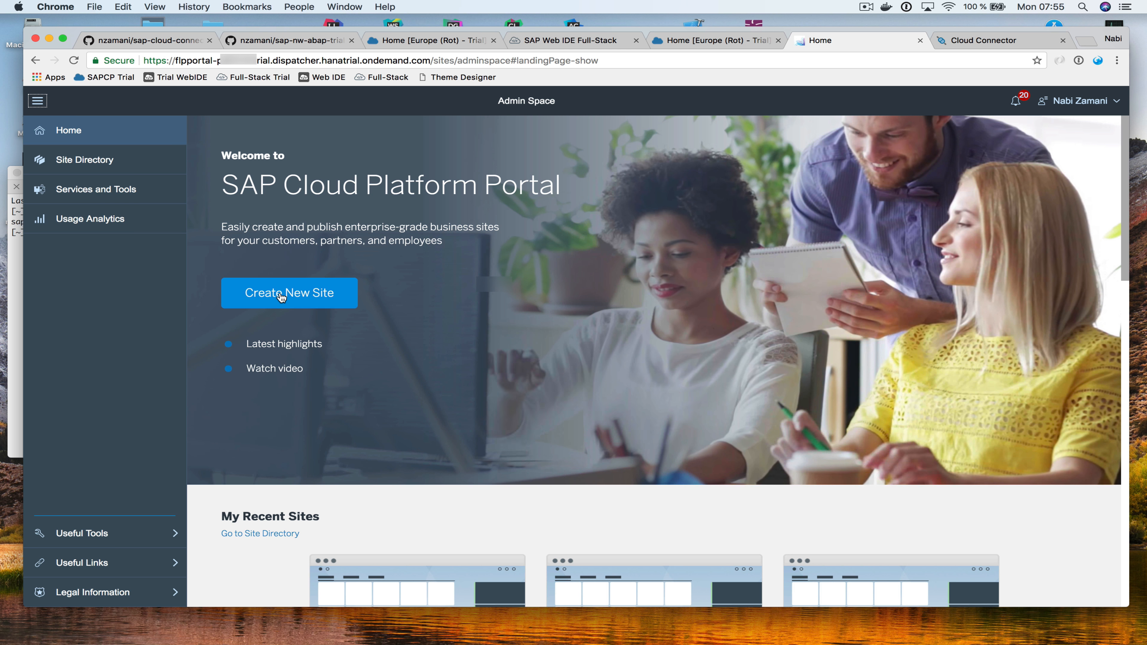
Create a site named 'SAP Trial' from the SAP Fiori Launchpad template and view its settings
click(281, 296)
click(290, 249)
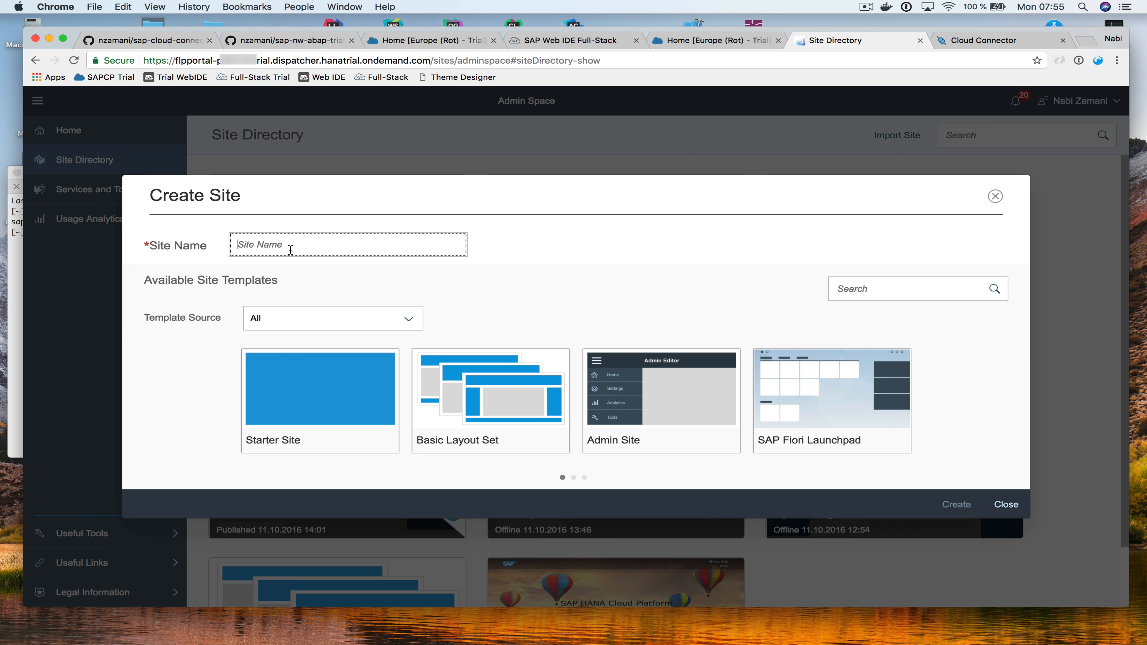
text(SAP Trial)
click(828, 418)
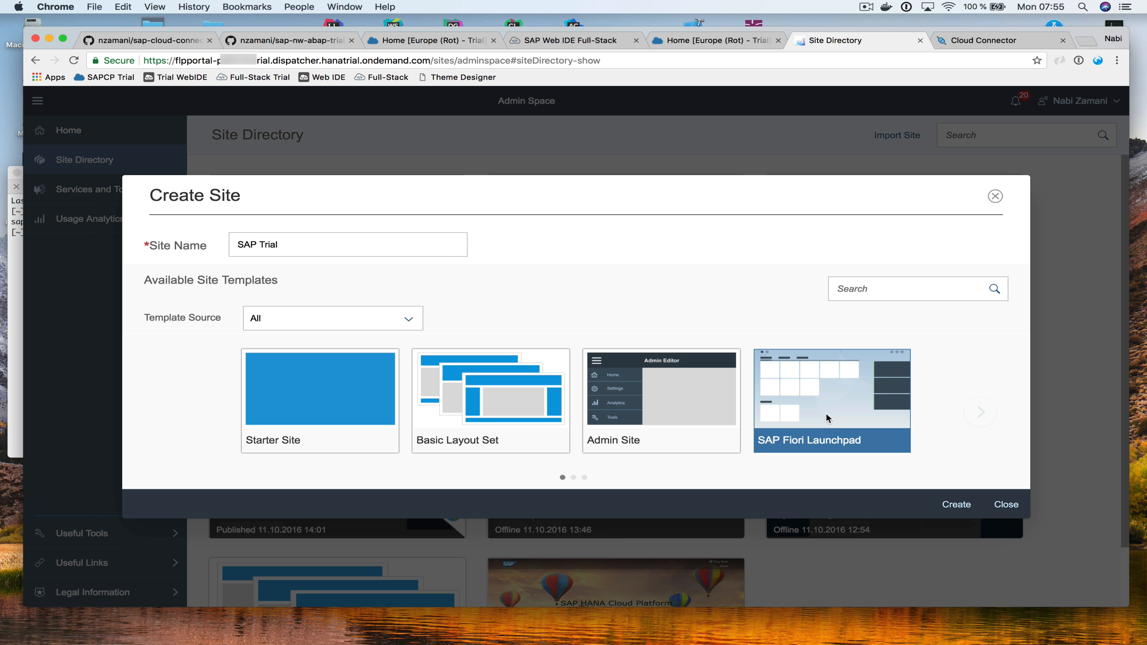
click(959, 506)
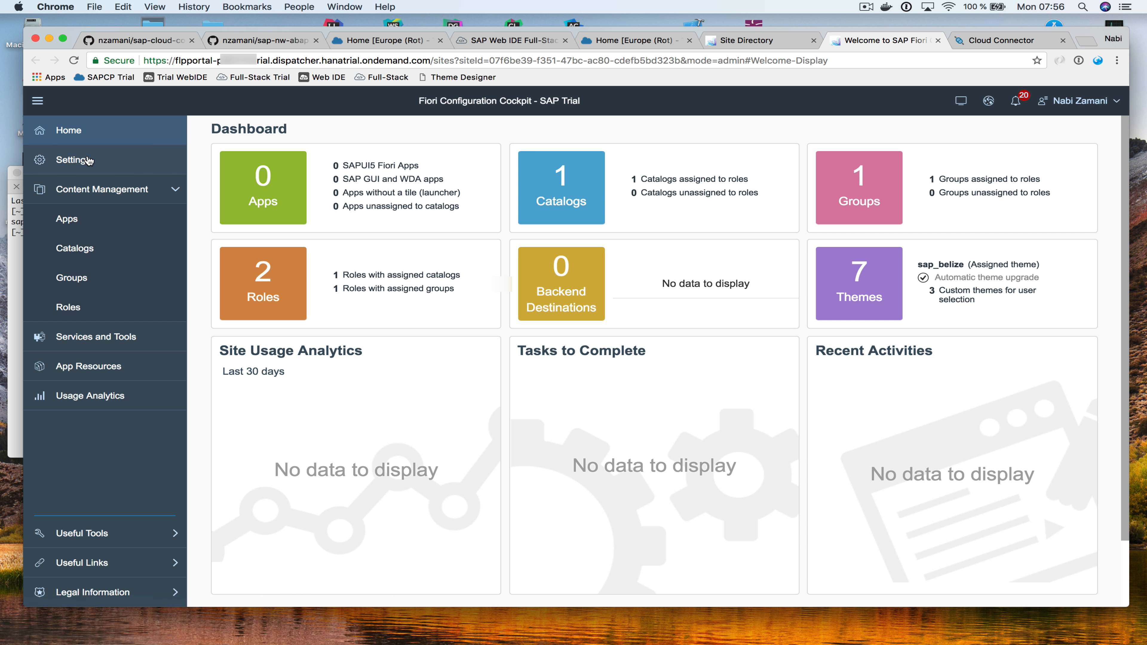
click(89, 160)
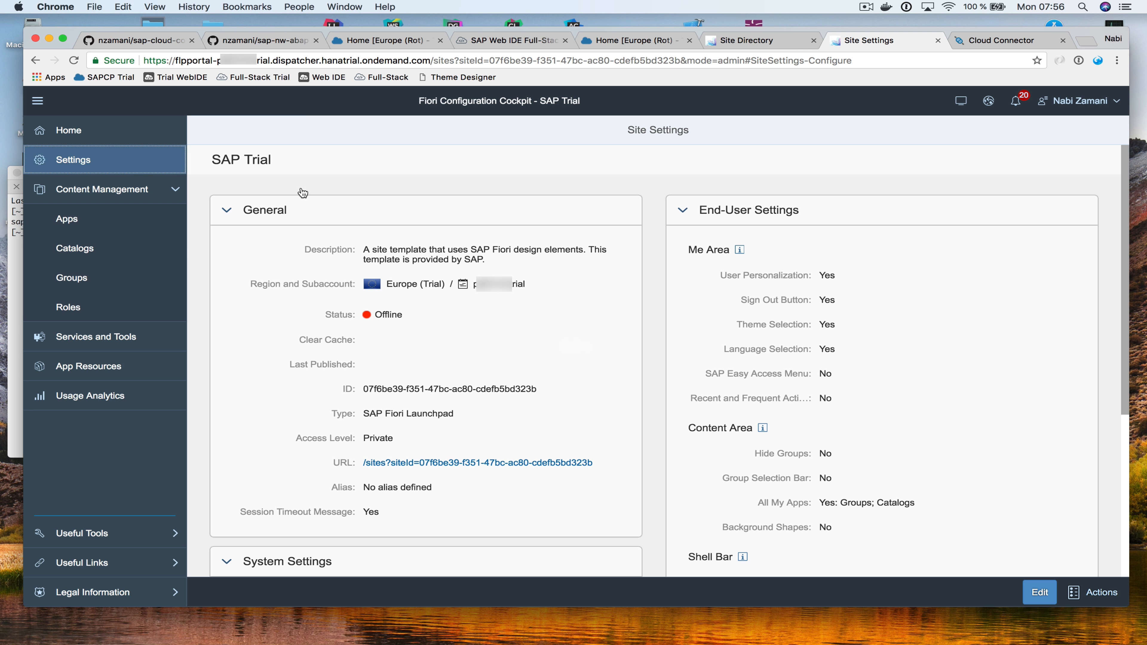
Edit the site settings and save the alias as 'saptrial'
click(1041, 590)
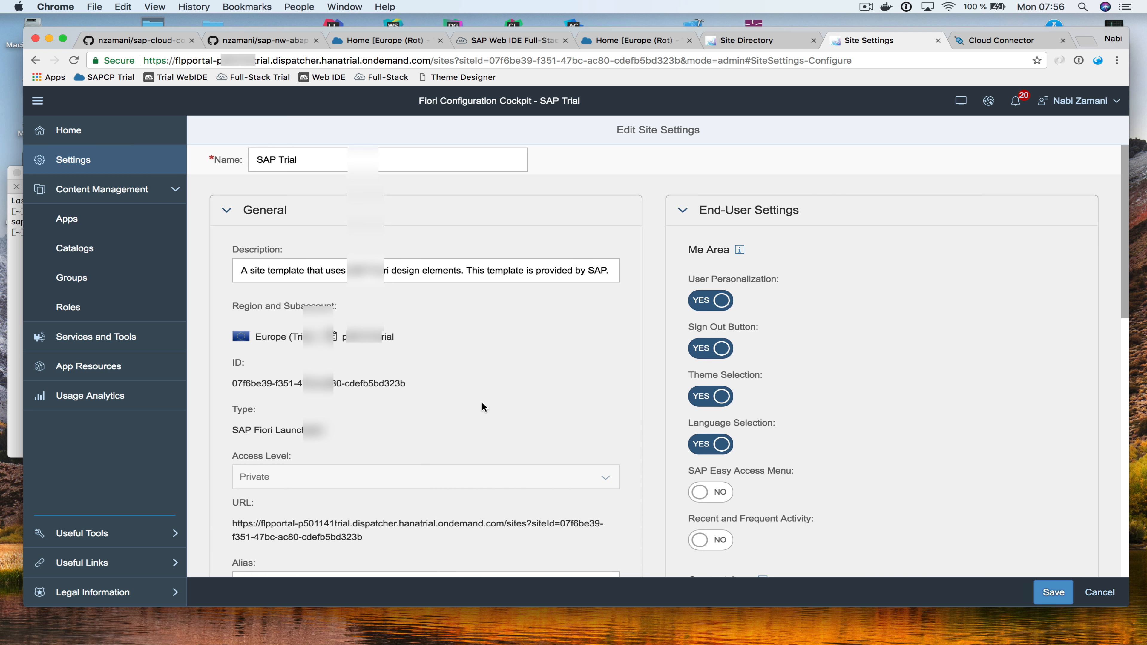
scroll(482, 402, down, 5)
click(390, 378)
text(sapt)
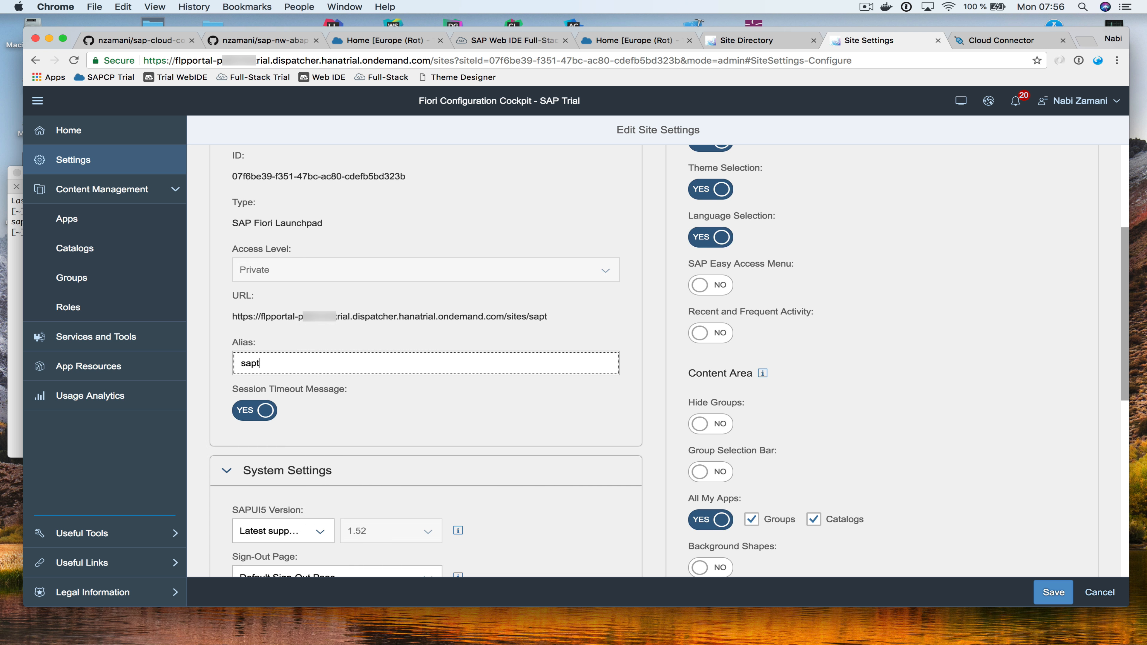
text(rial)
click(1054, 594)
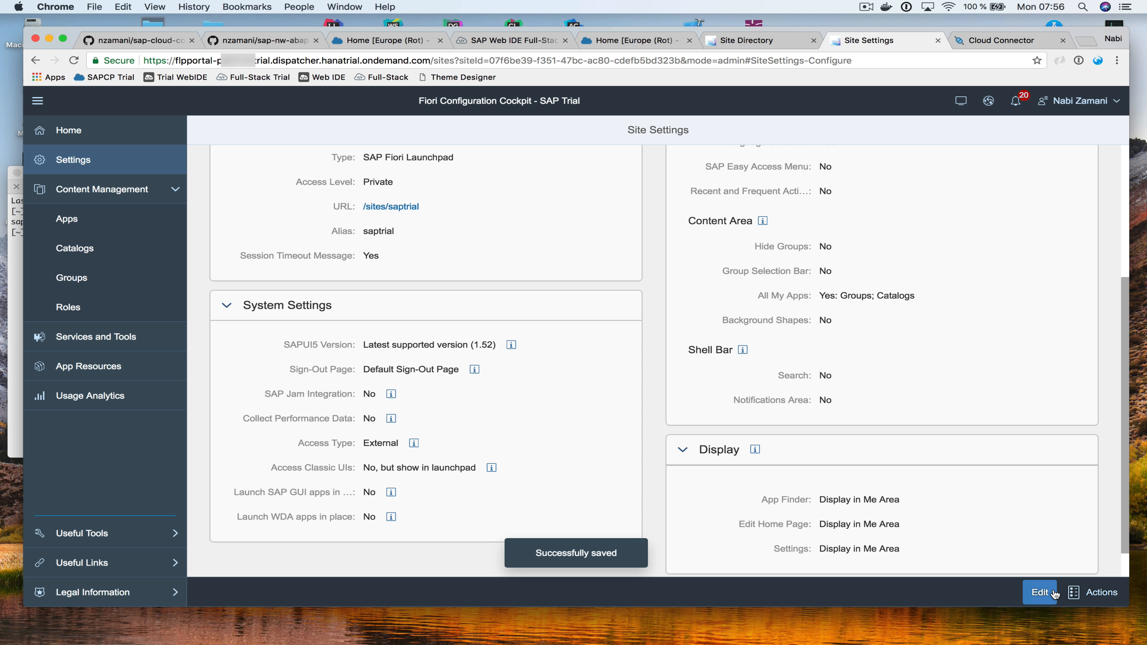
Review the site's Catalogs, Groups, Roles and Apps, then return to the Web IDE
click(75, 249)
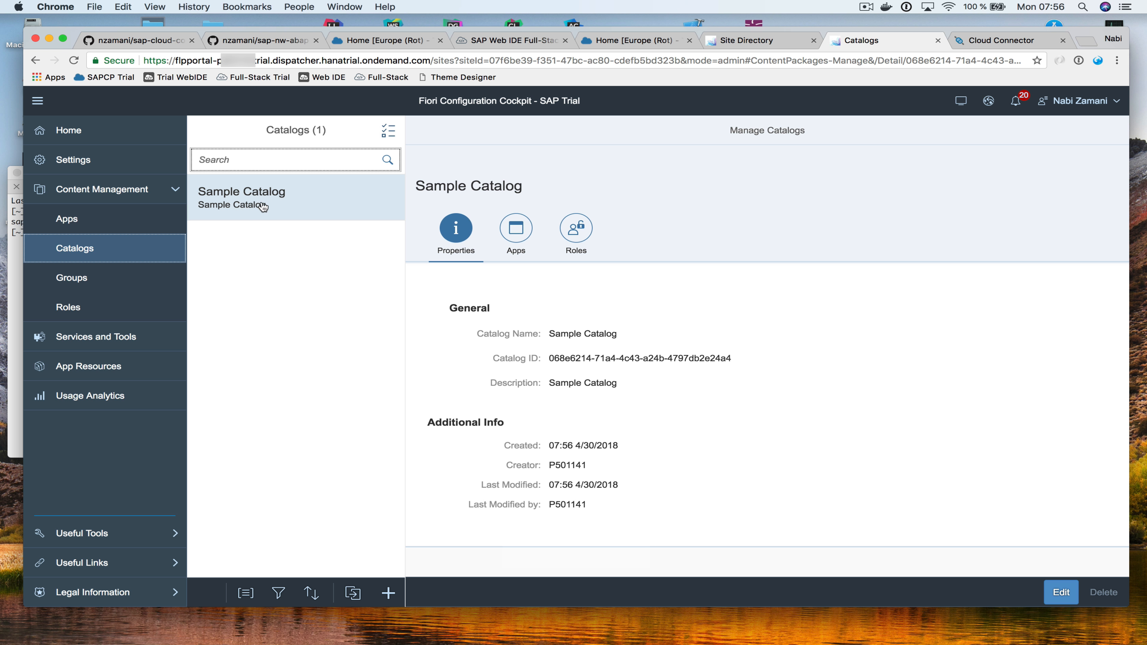
click(141, 272)
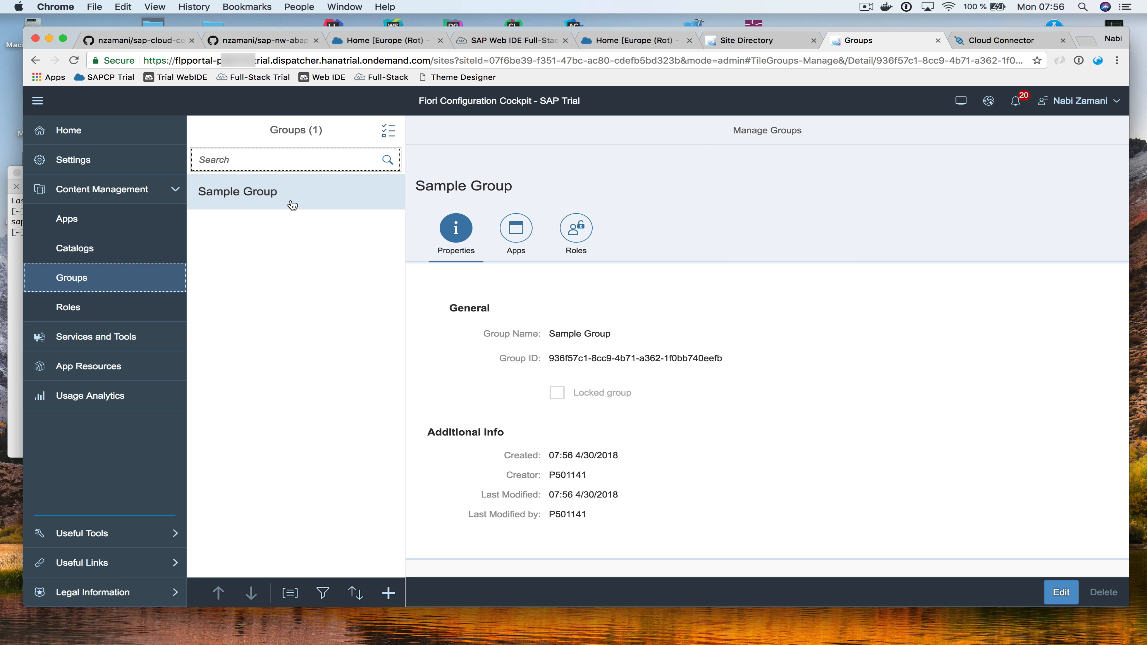
click(144, 305)
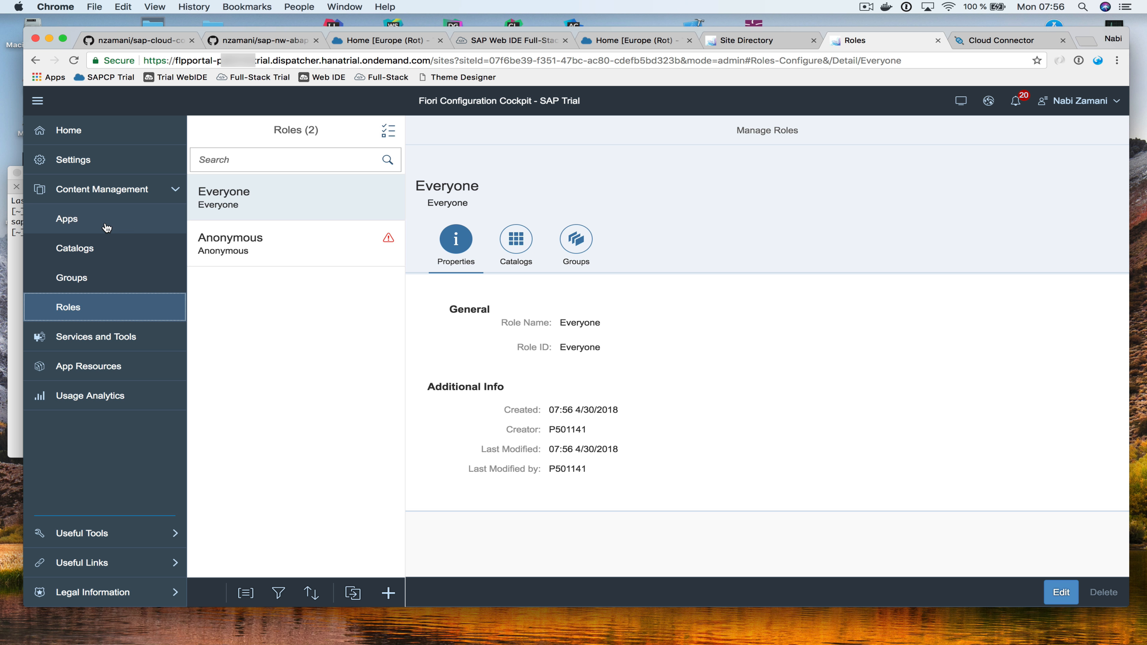
click(92, 226)
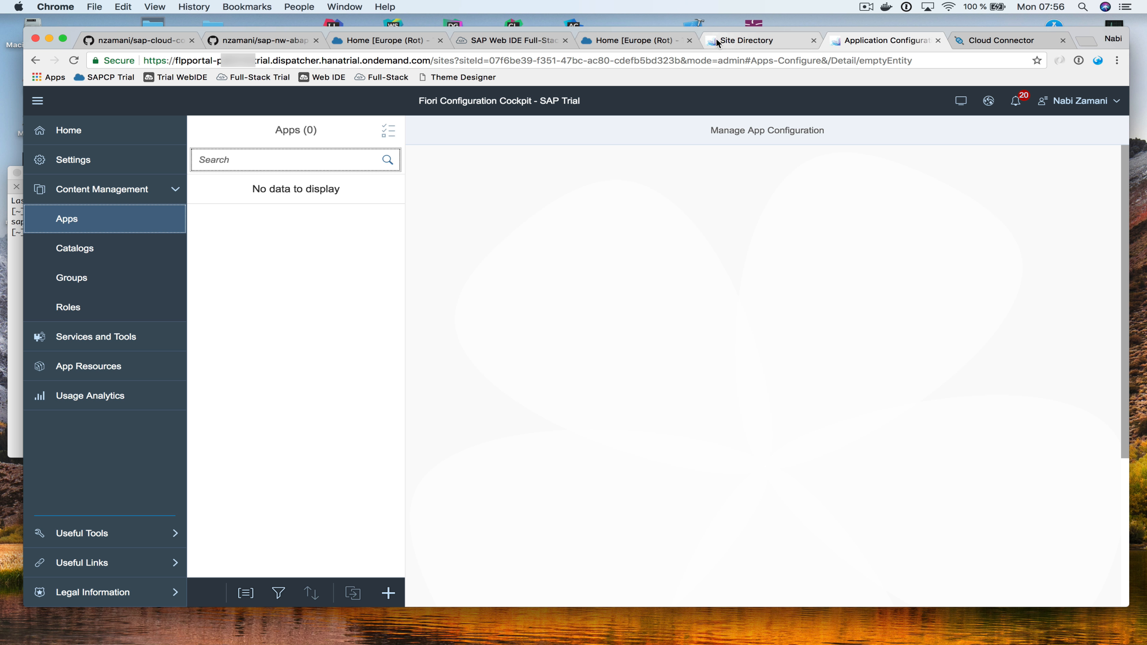
click(521, 42)
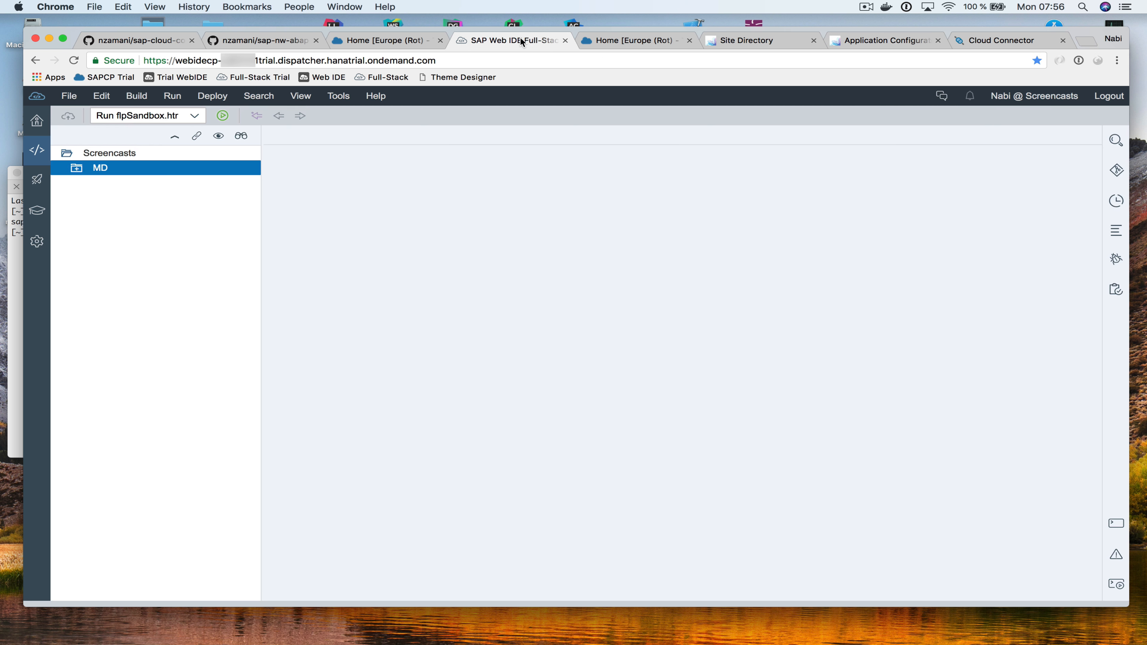
Deploy the MD project to SAP Cloud Platform as md version 1.0.0, then start Fiori Launchpad registration
right_click(130, 171)
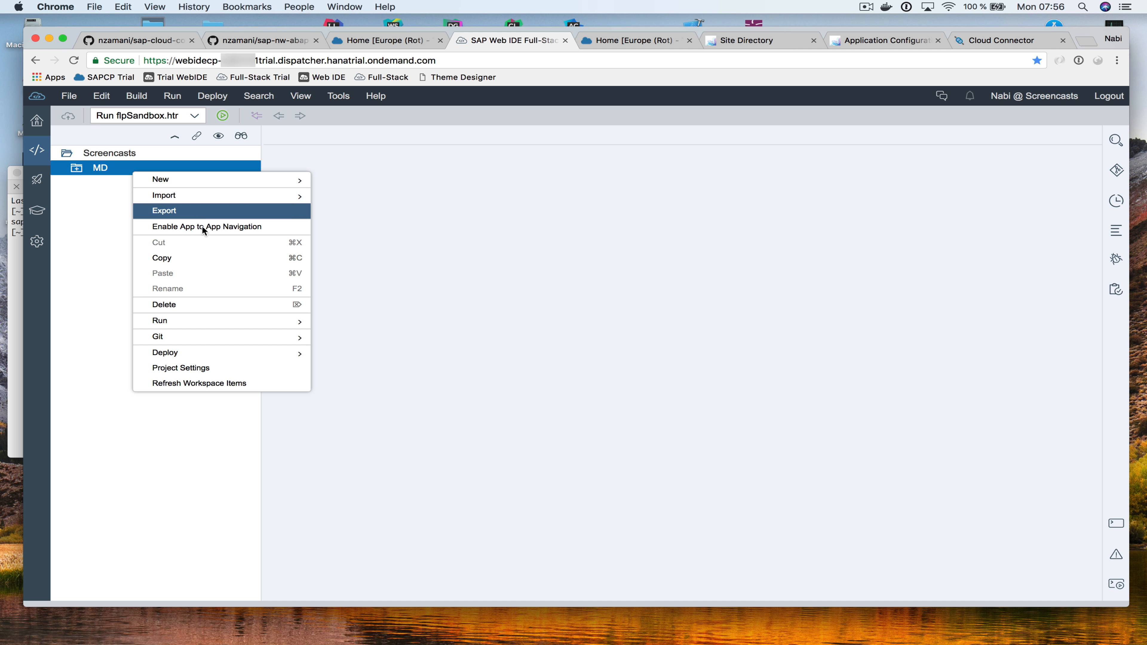
mouse_move(287, 356)
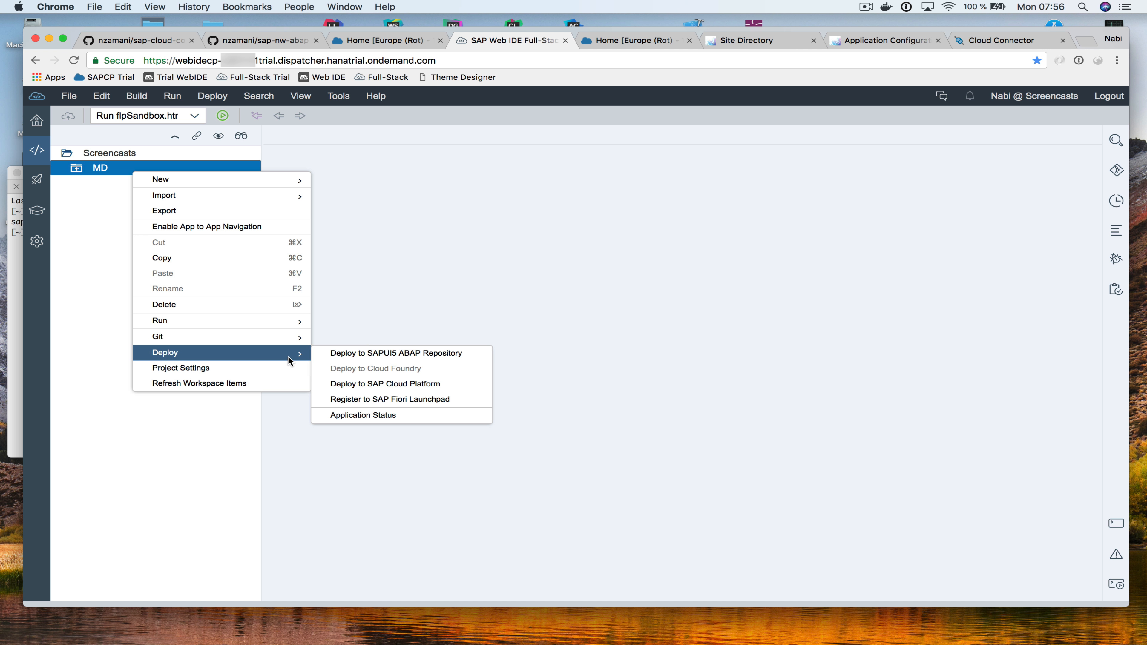
click(427, 385)
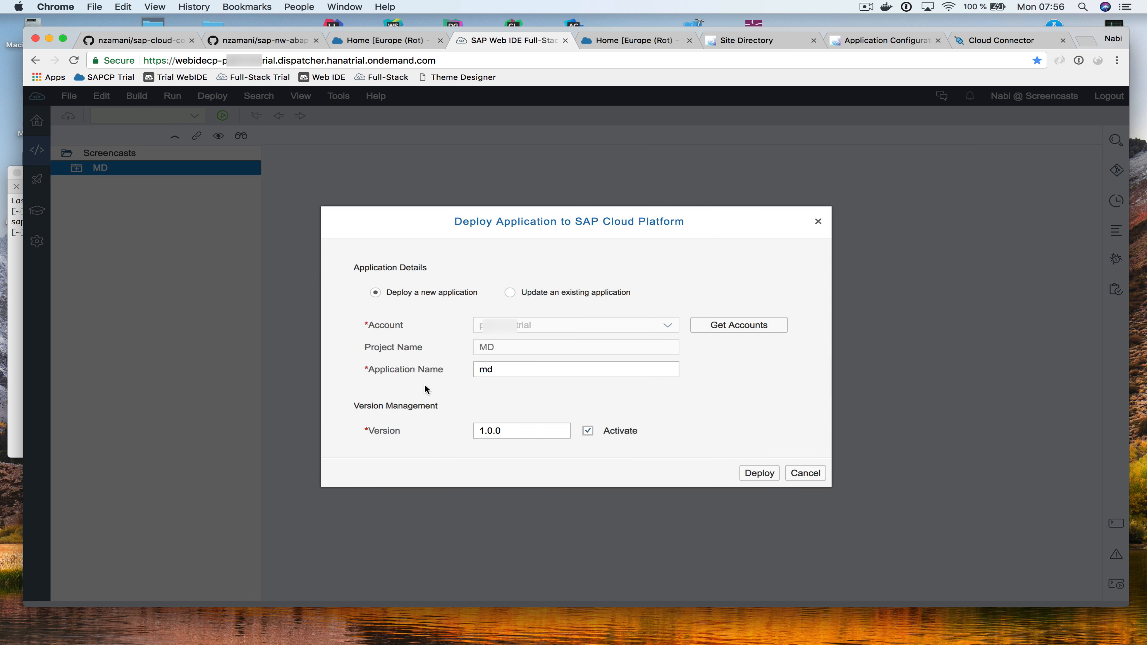
click(757, 474)
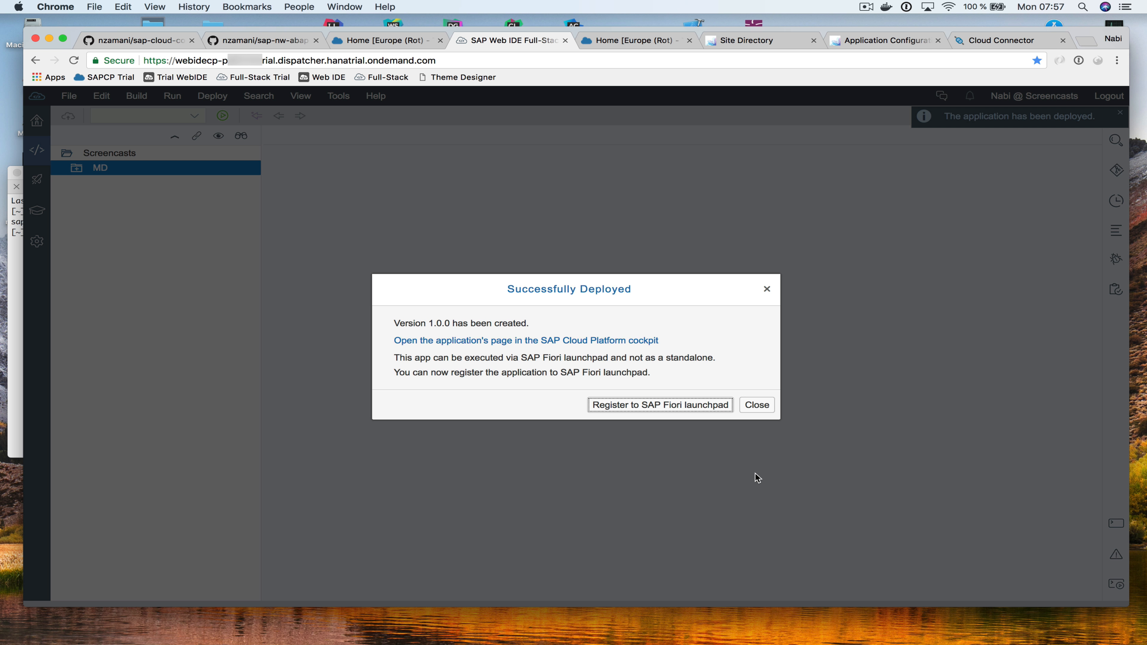
click(655, 405)
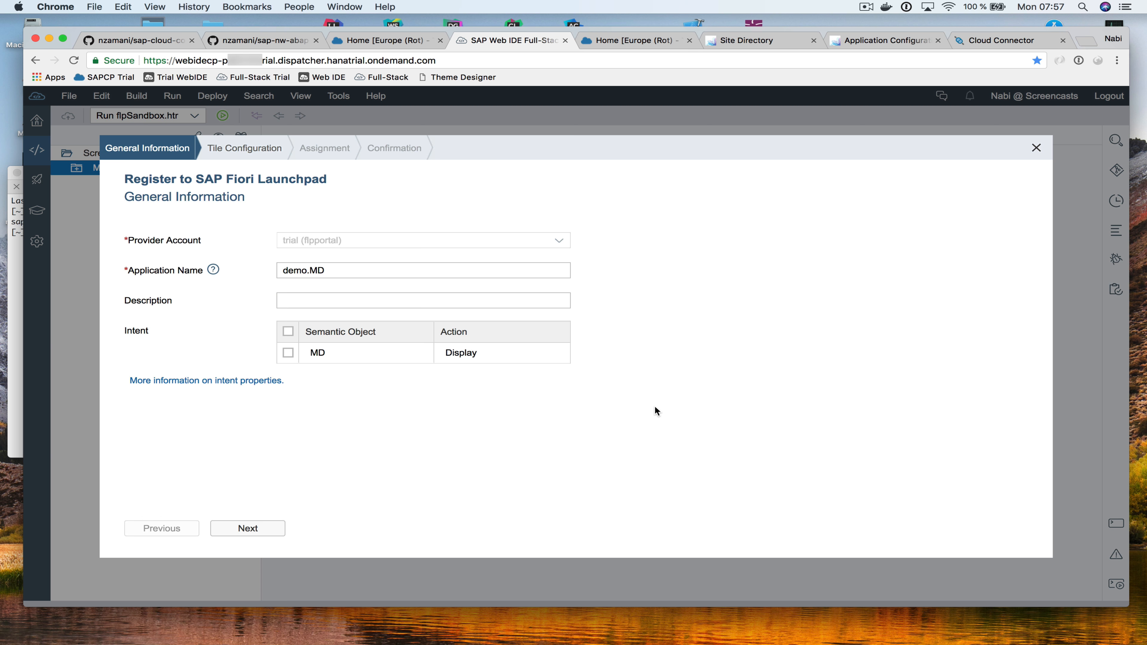
Enter the app description 'my description' and select the MD Display intent
click(368, 300)
click(369, 299)
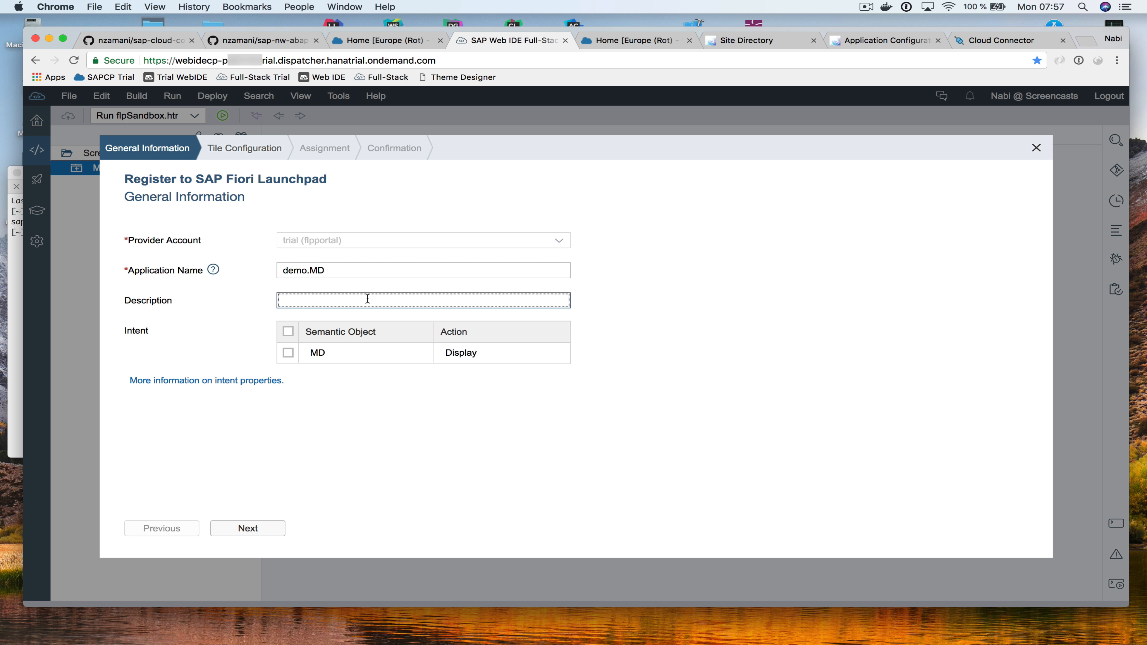
text(my description)
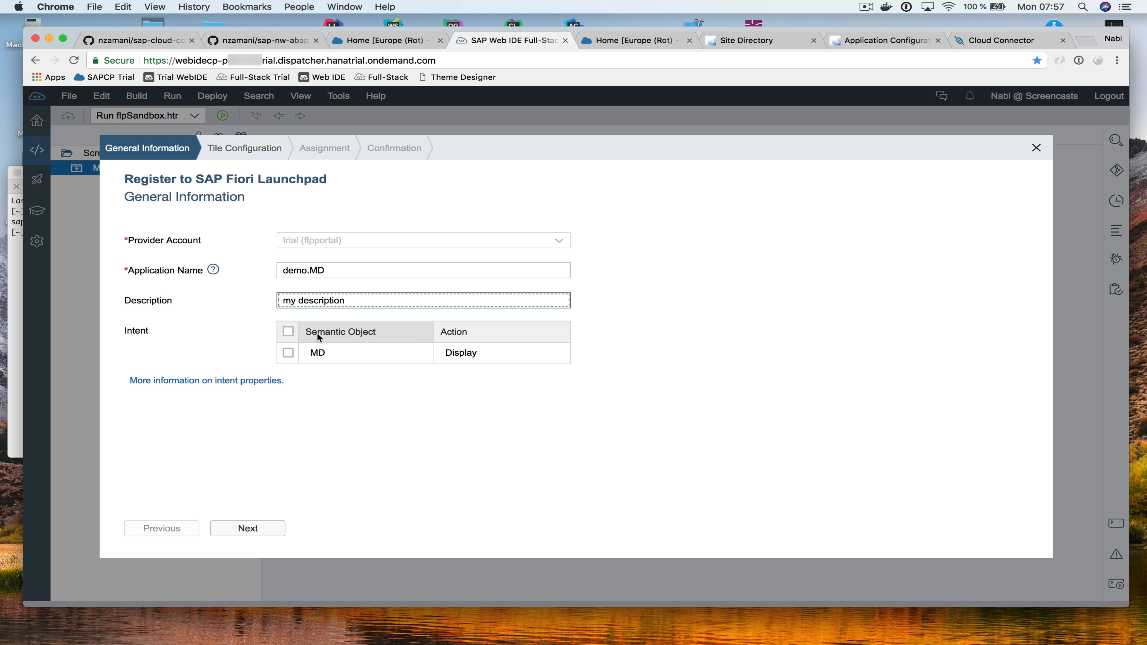
click(288, 353)
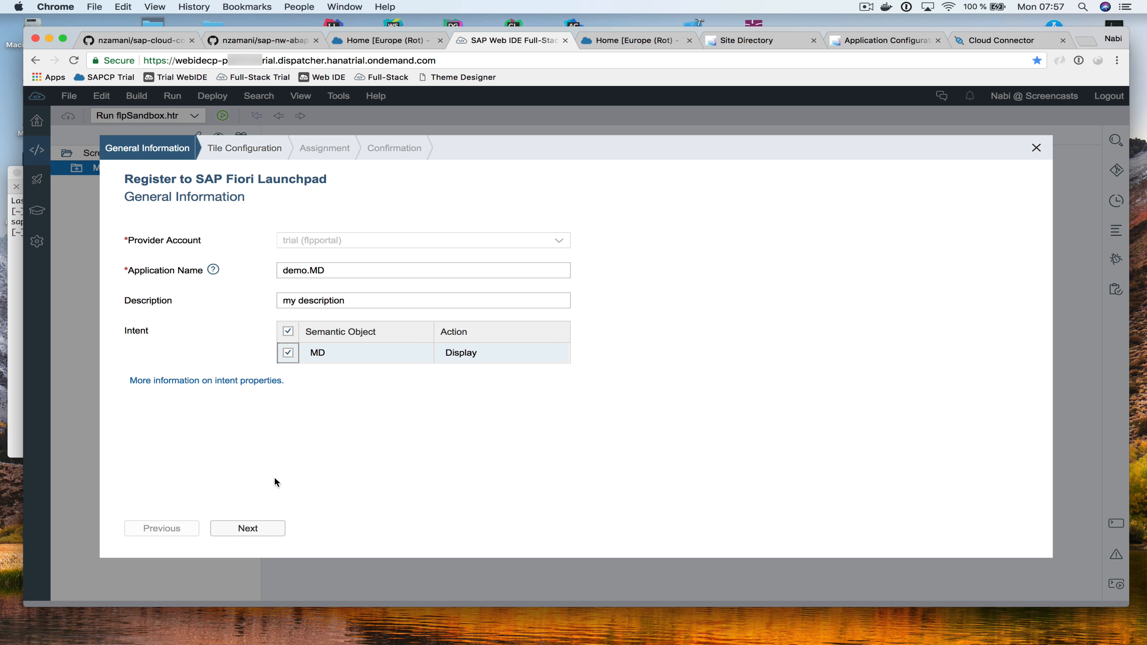
click(247, 529)
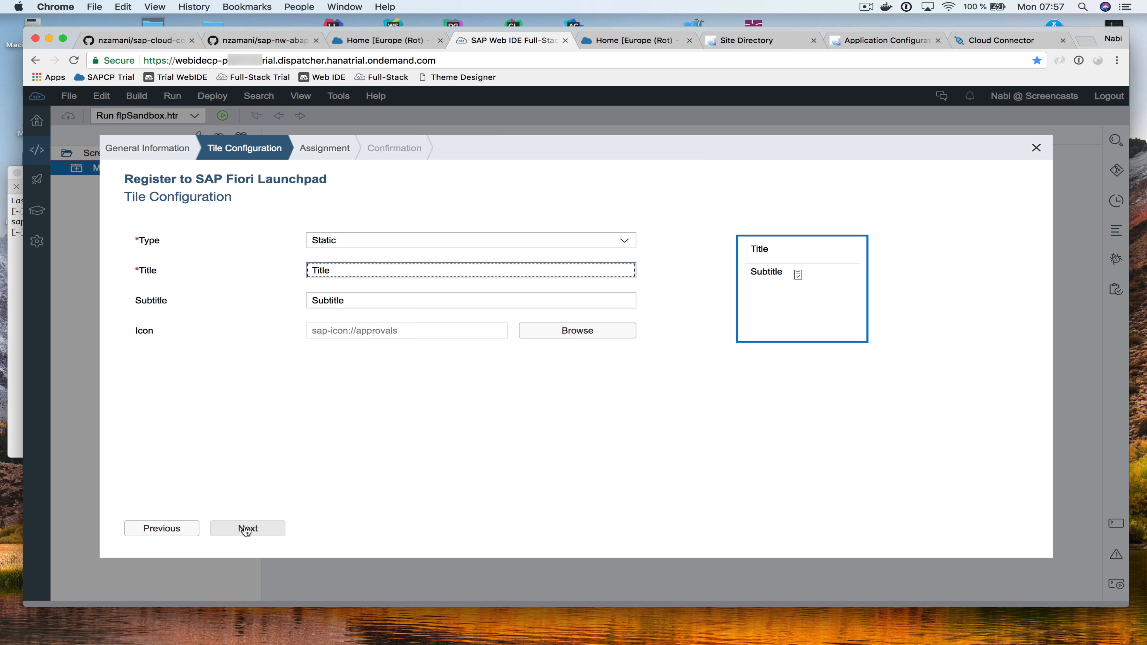
Set the tile title to 'My Title' and subtitle to 'My Subtitle'
text(My)
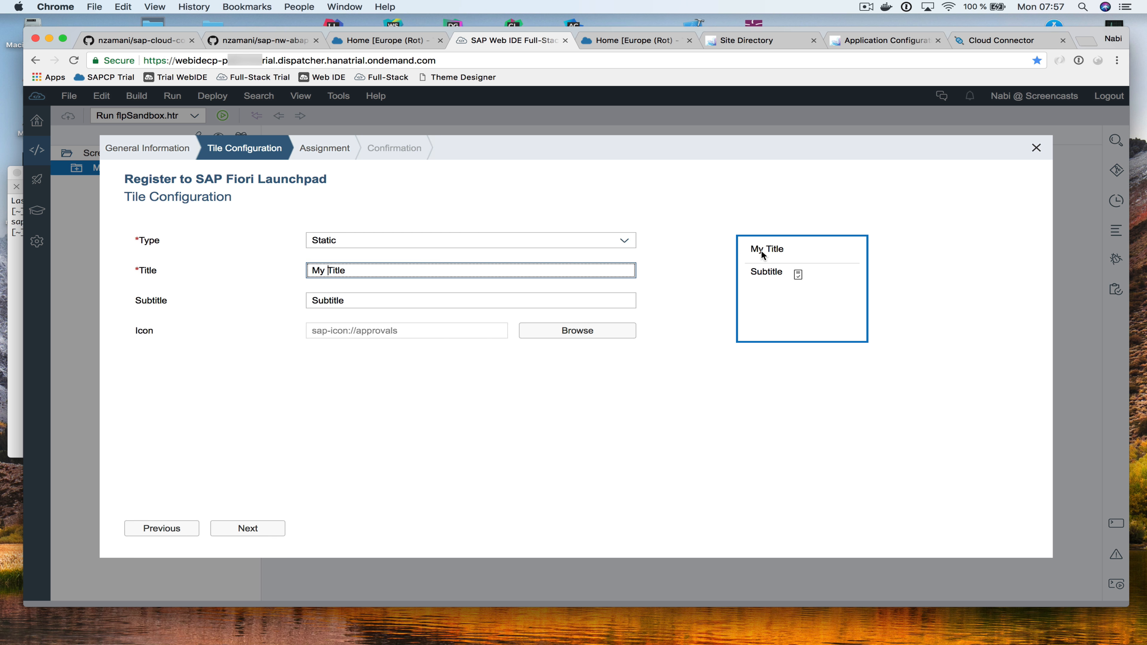
click(397, 299)
text(My)
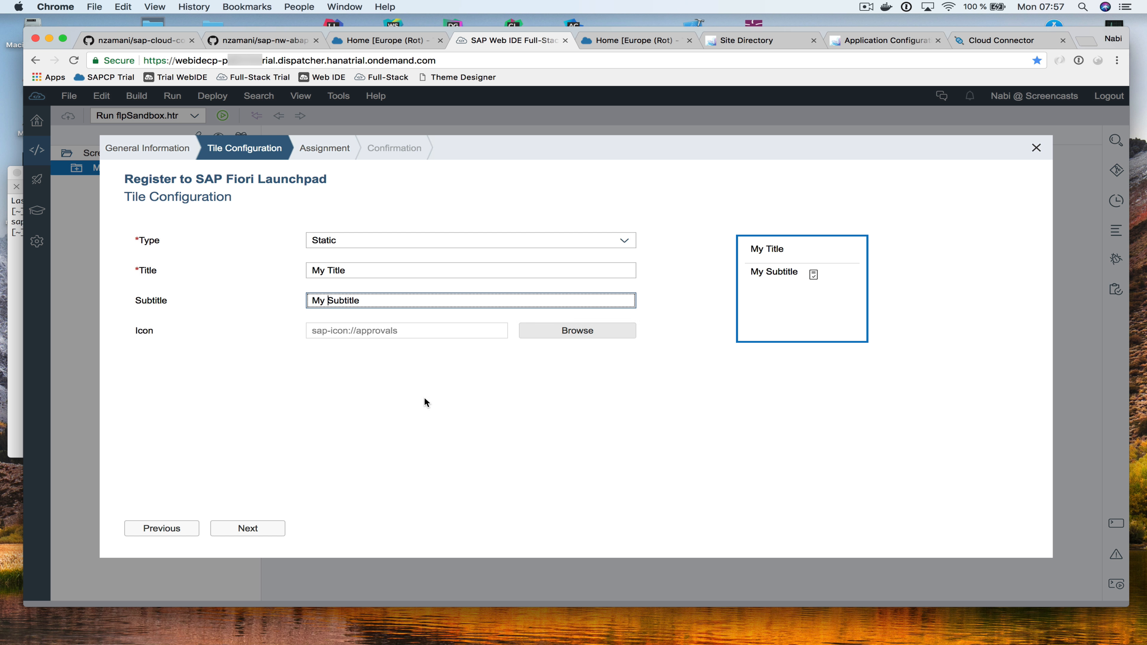
click(247, 528)
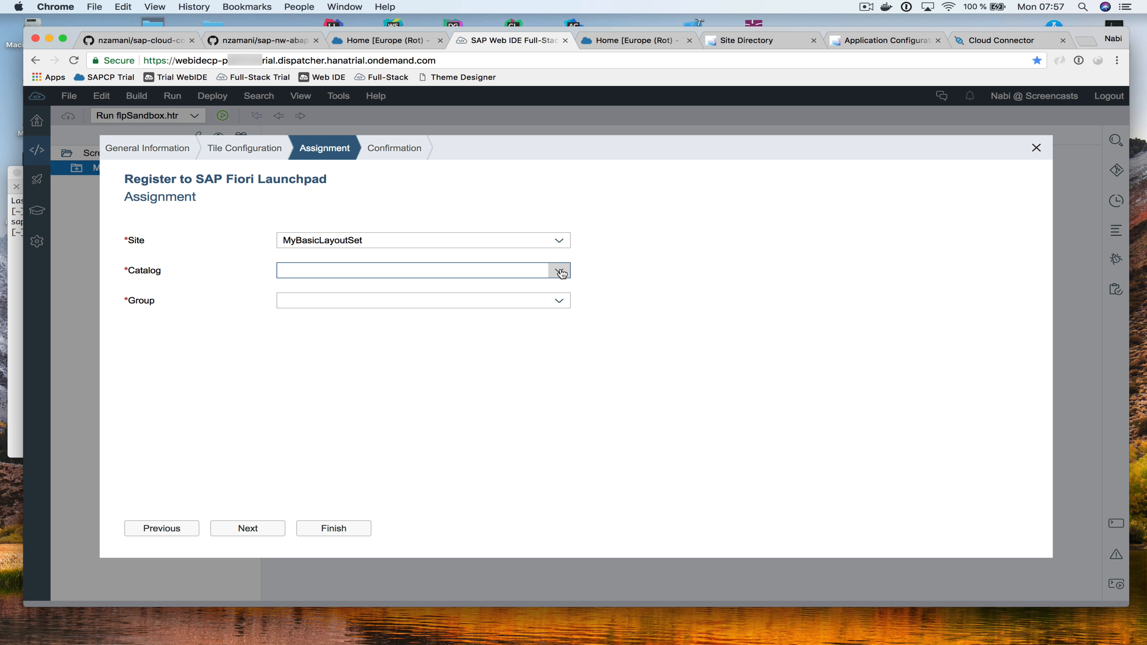
Assign the app to the SAP Trial site and finish the registration
click(561, 242)
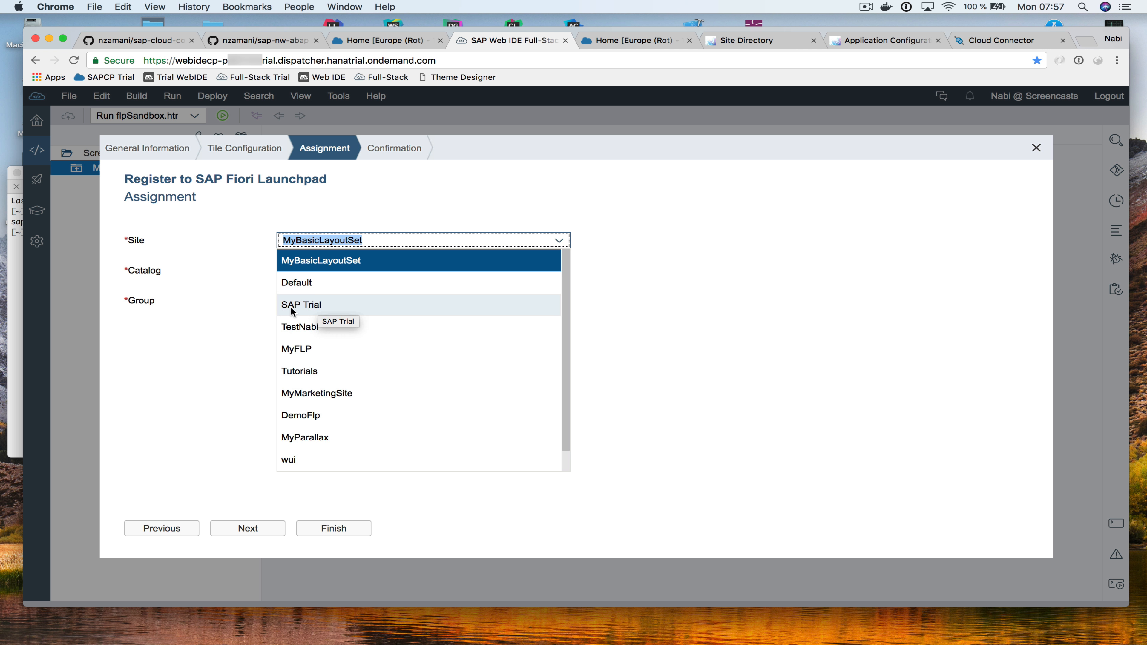
click(311, 310)
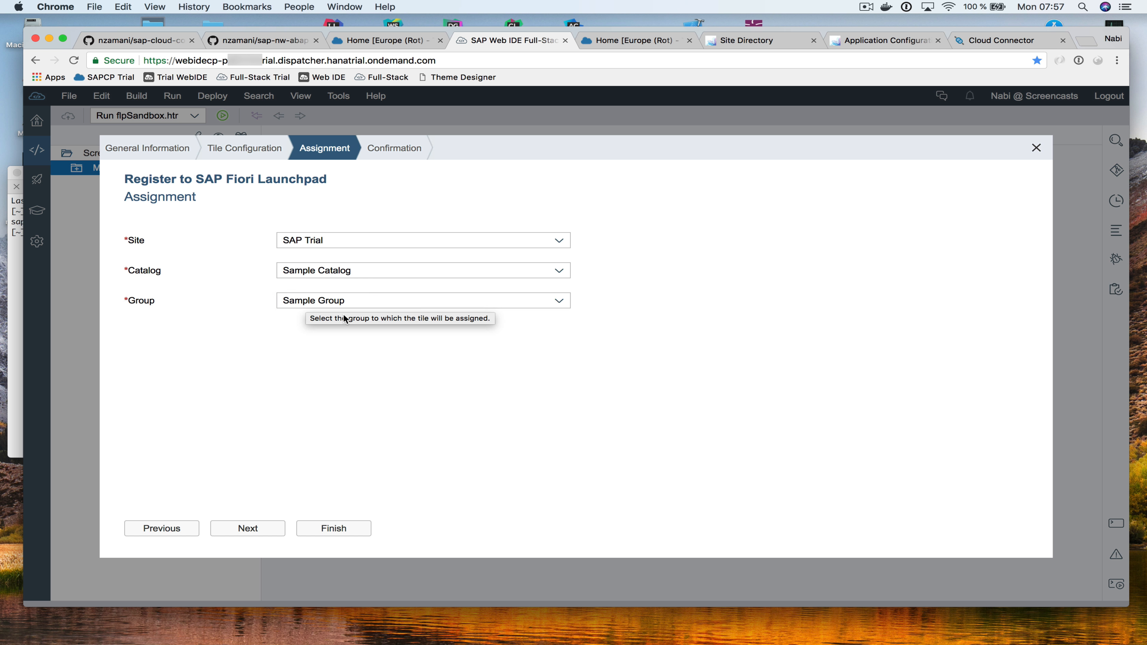
click(247, 528)
click(247, 528)
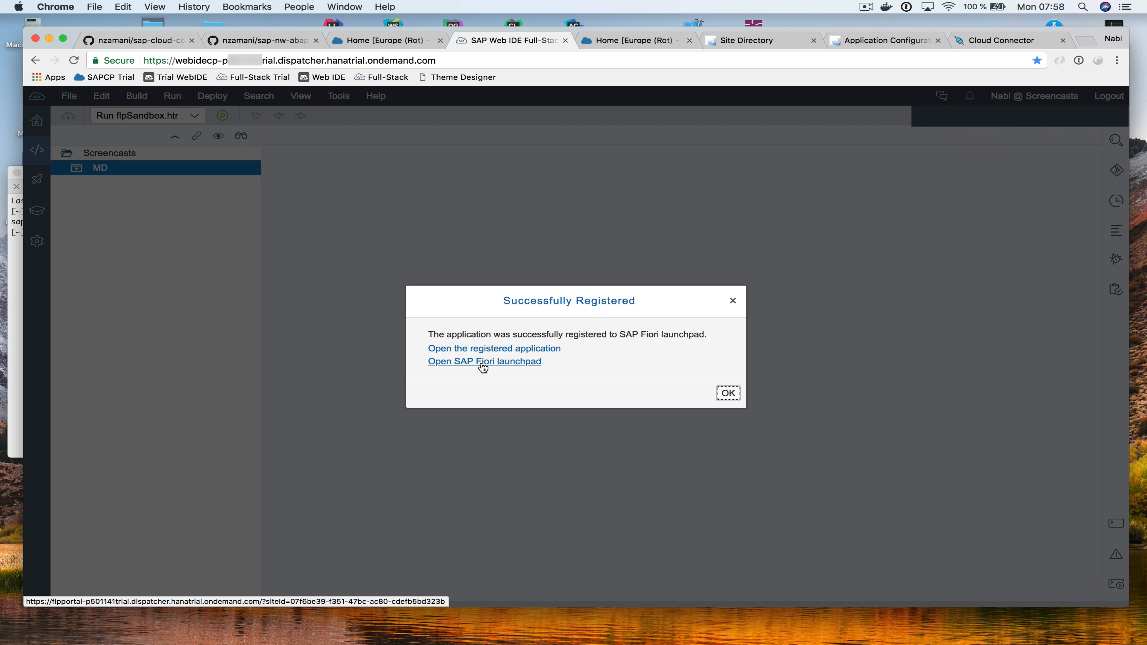
click(482, 368)
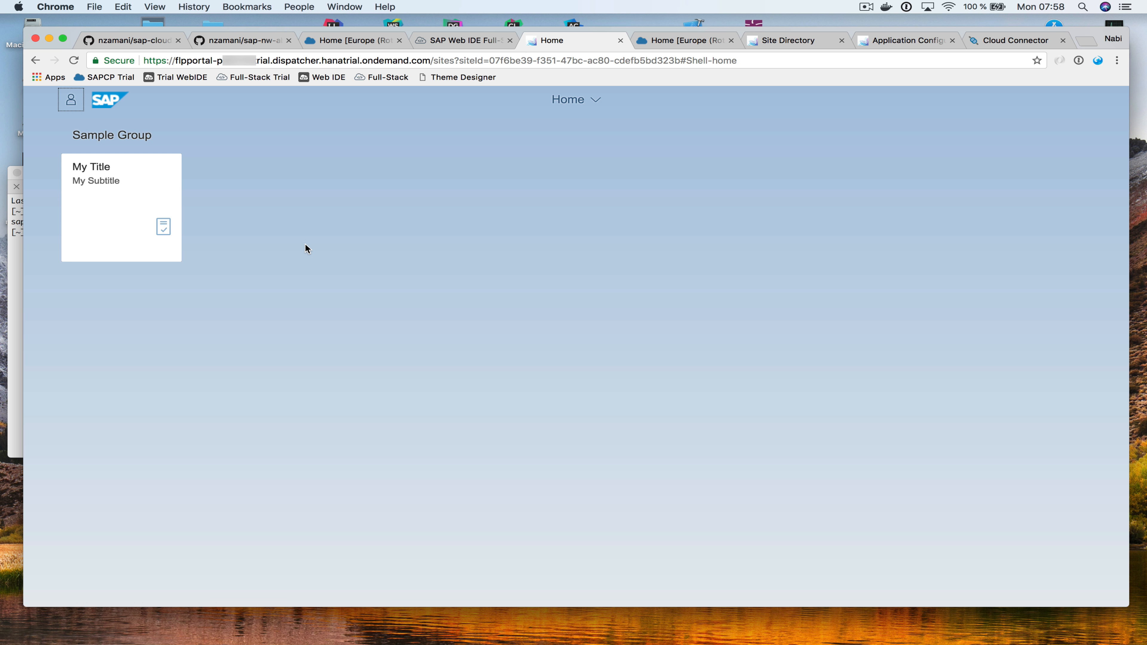
click(121, 201)
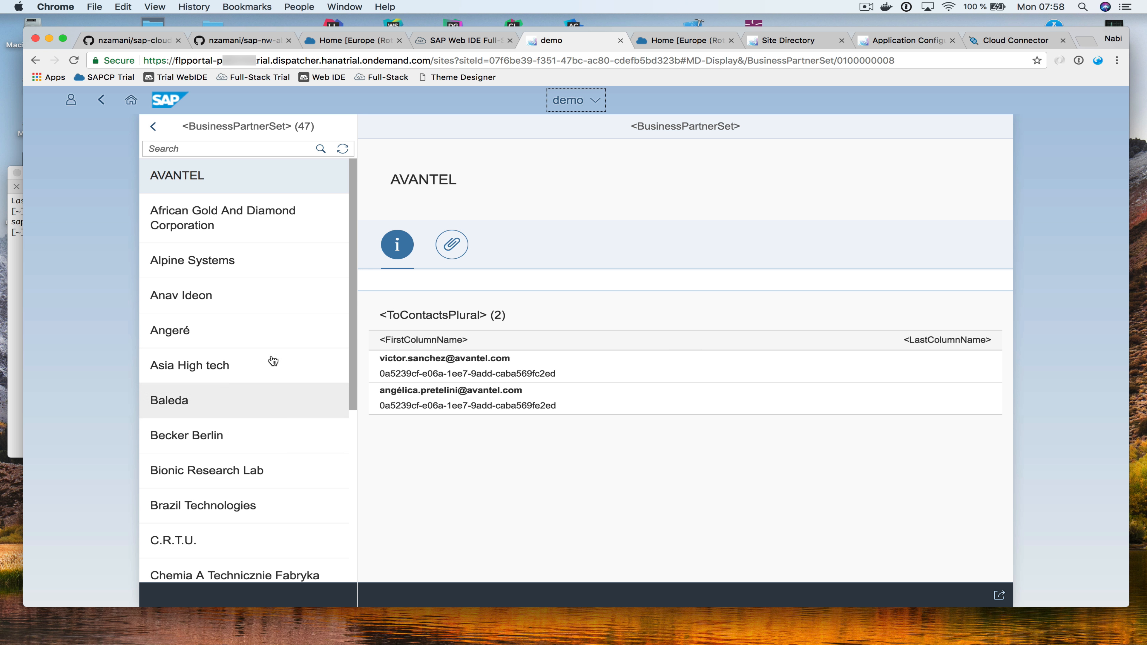
click(265, 307)
click(264, 414)
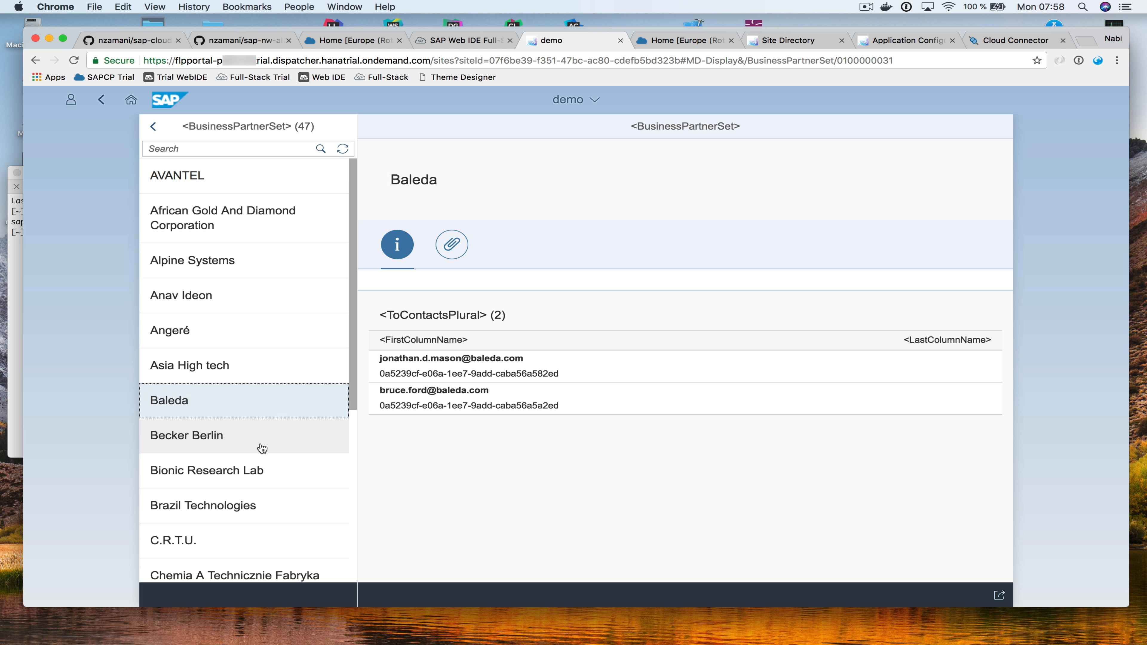
click(262, 472)
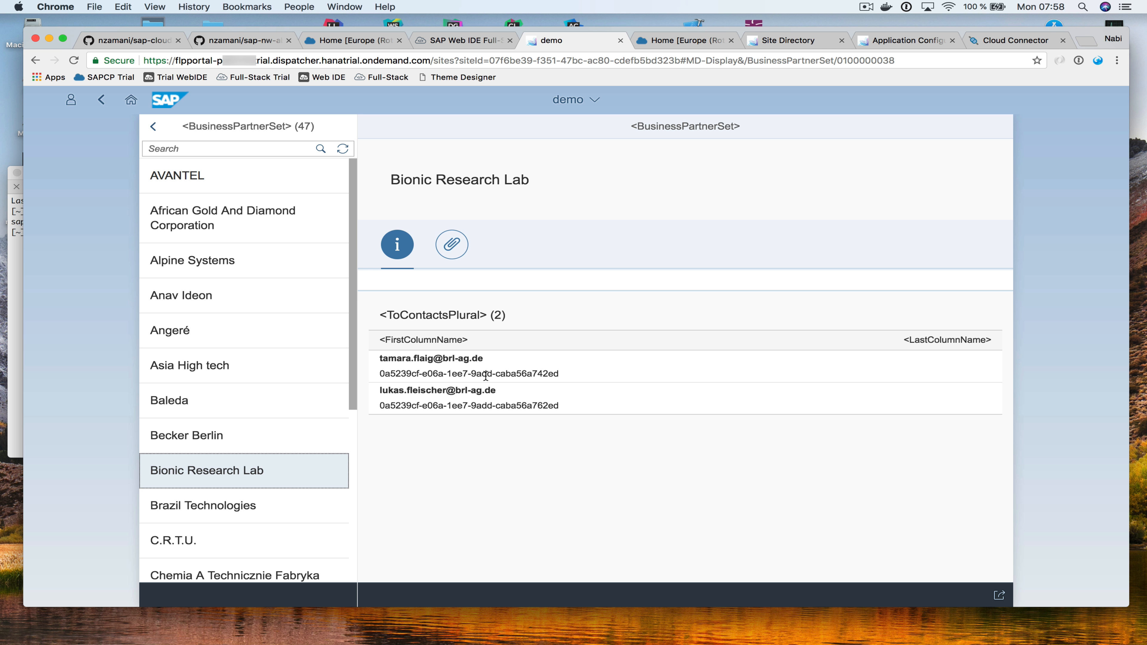
click(131, 99)
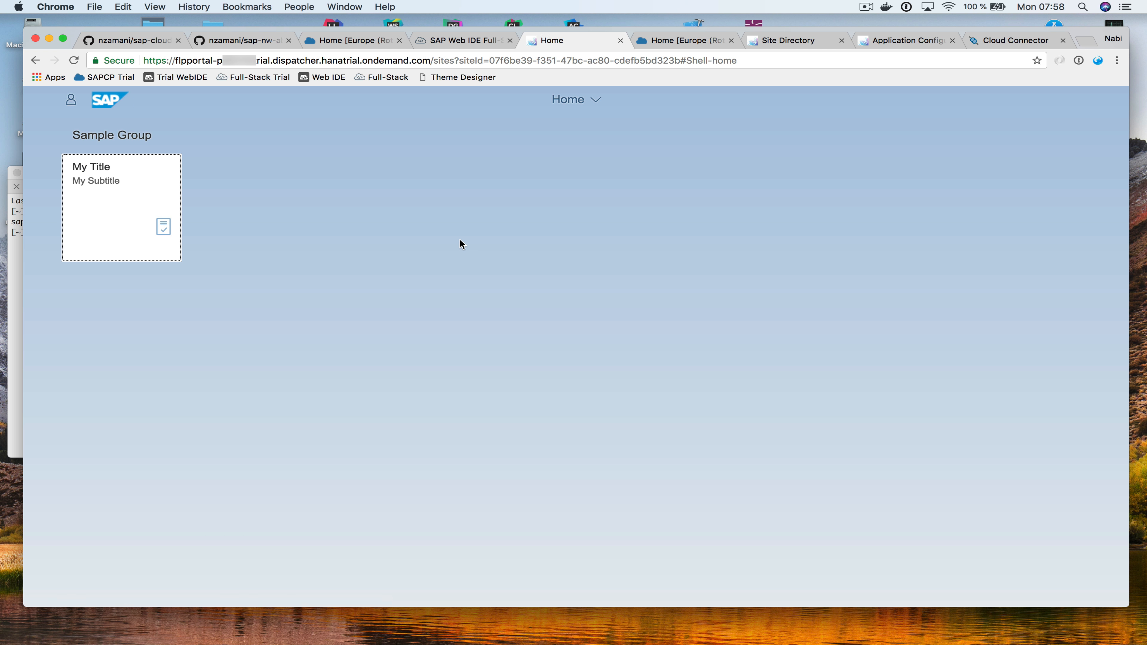
click(71, 100)
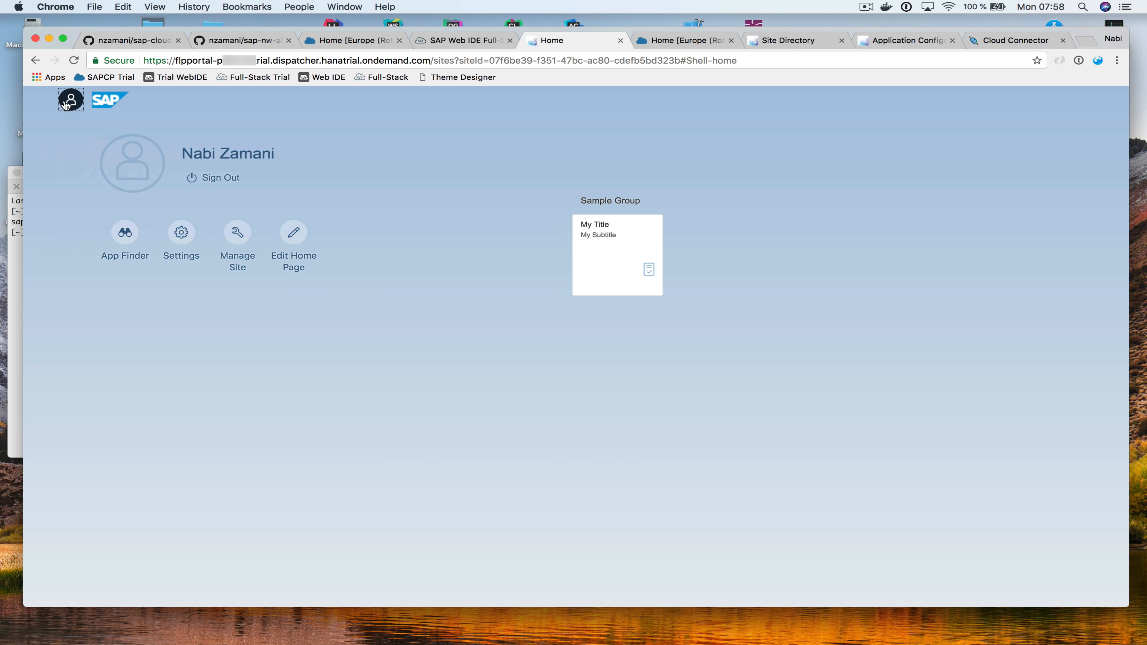
click(71, 99)
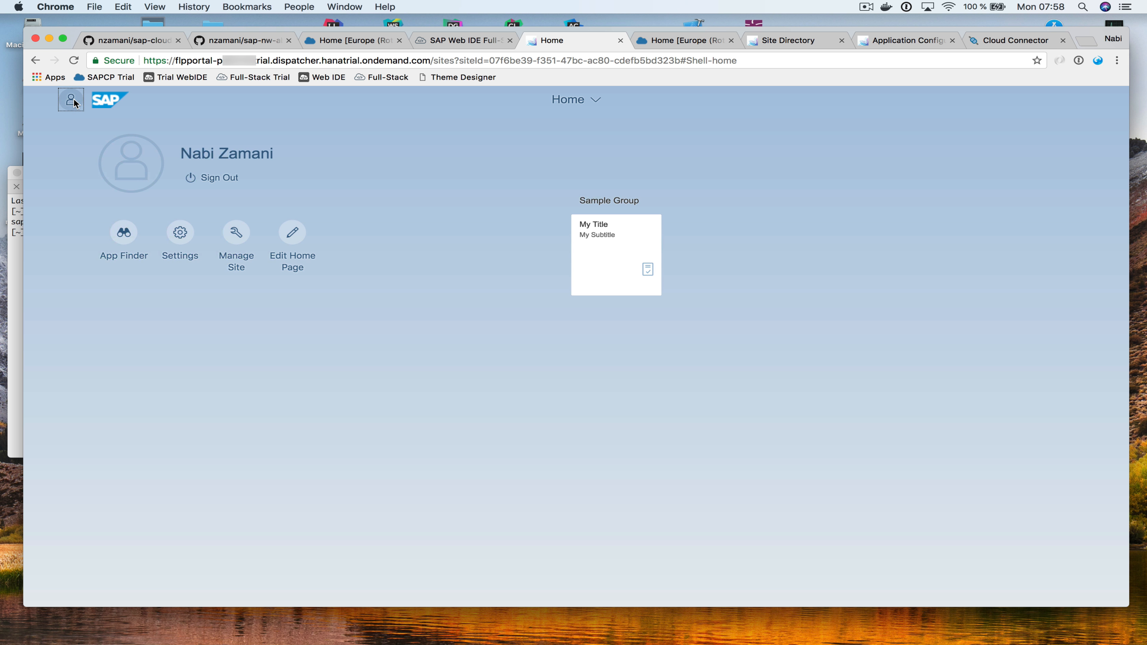
click(620, 41)
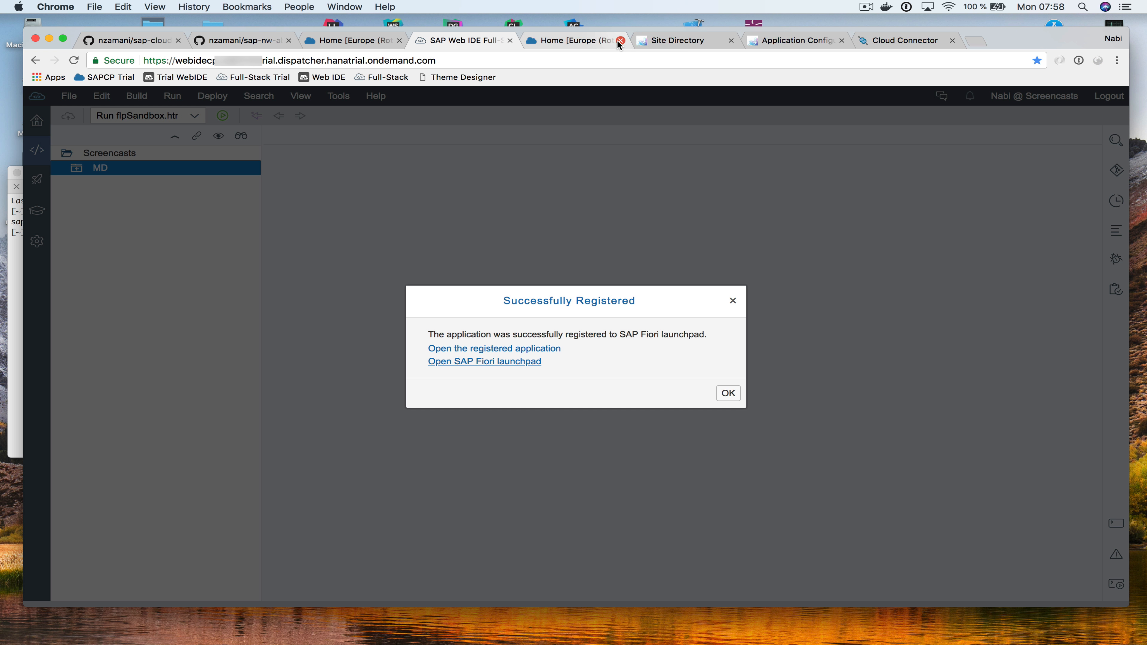
Open the SAP Trial site settings and launch its /sites/saptrial URL in a new tab
click(666, 40)
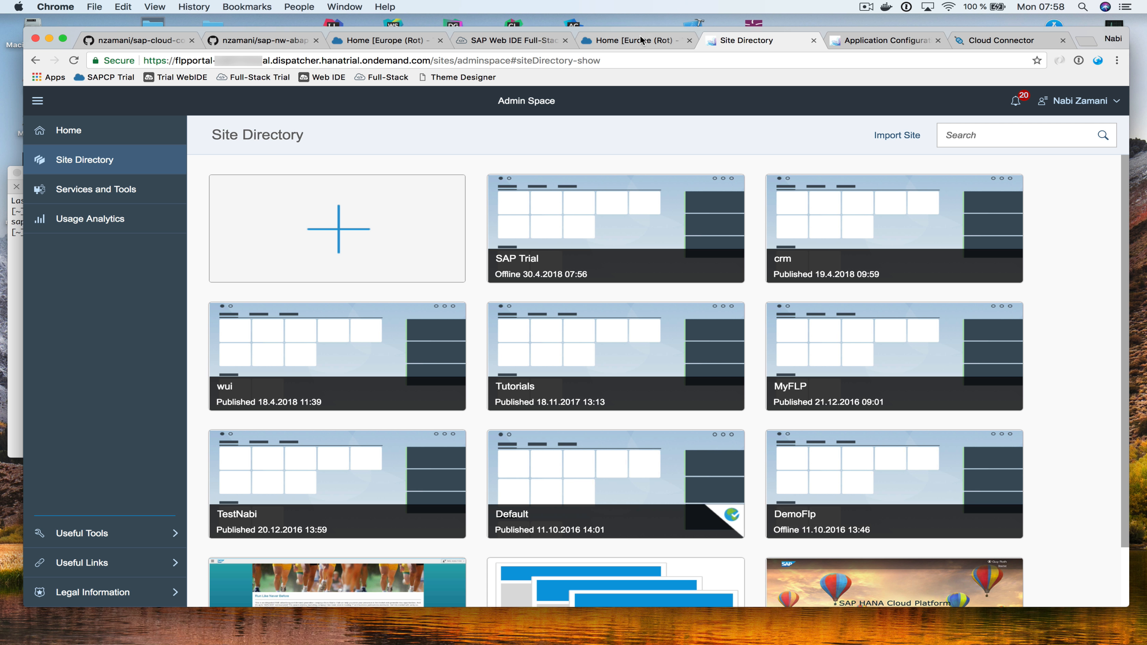
click(890, 40)
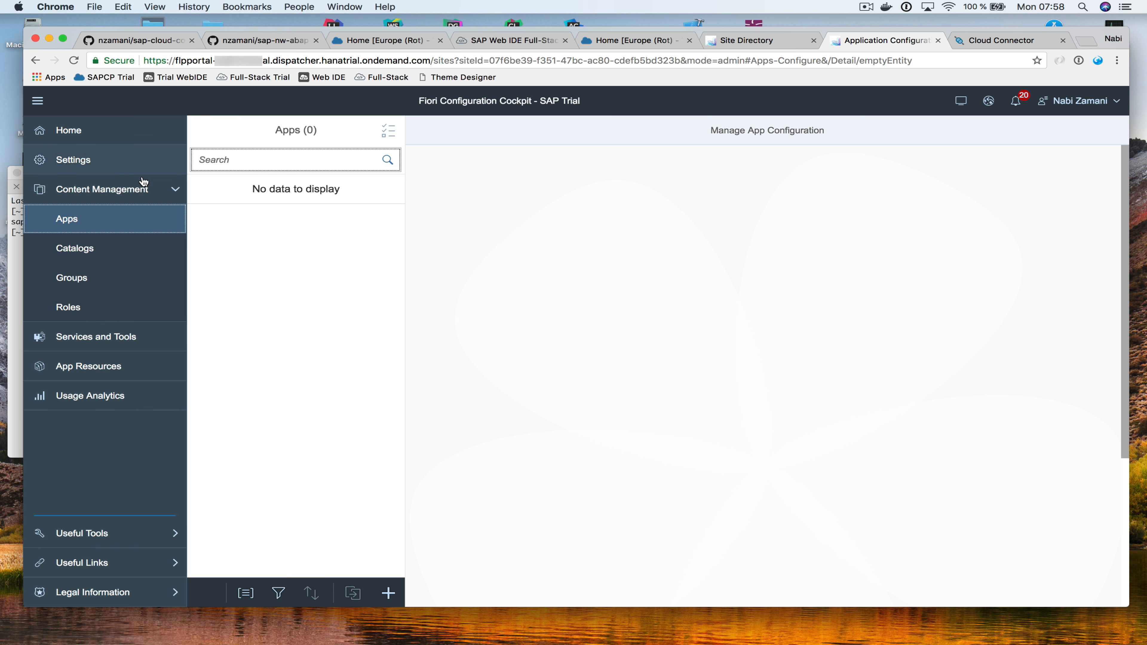
click(67, 165)
scroll(473, 394, down, 3)
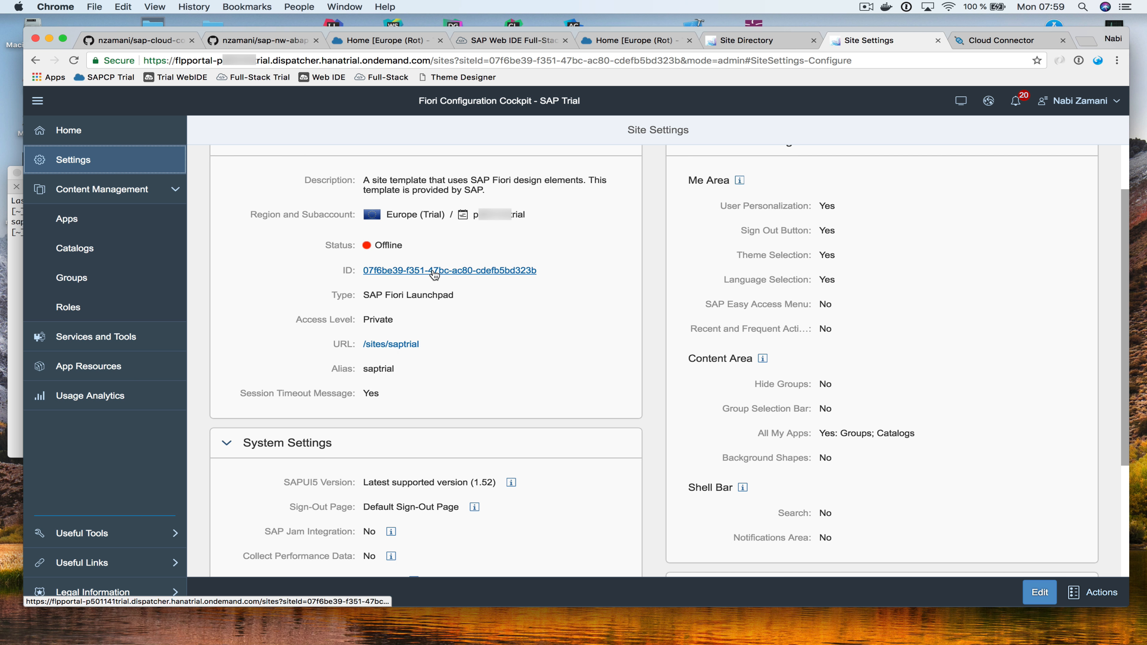
right_click(391, 345)
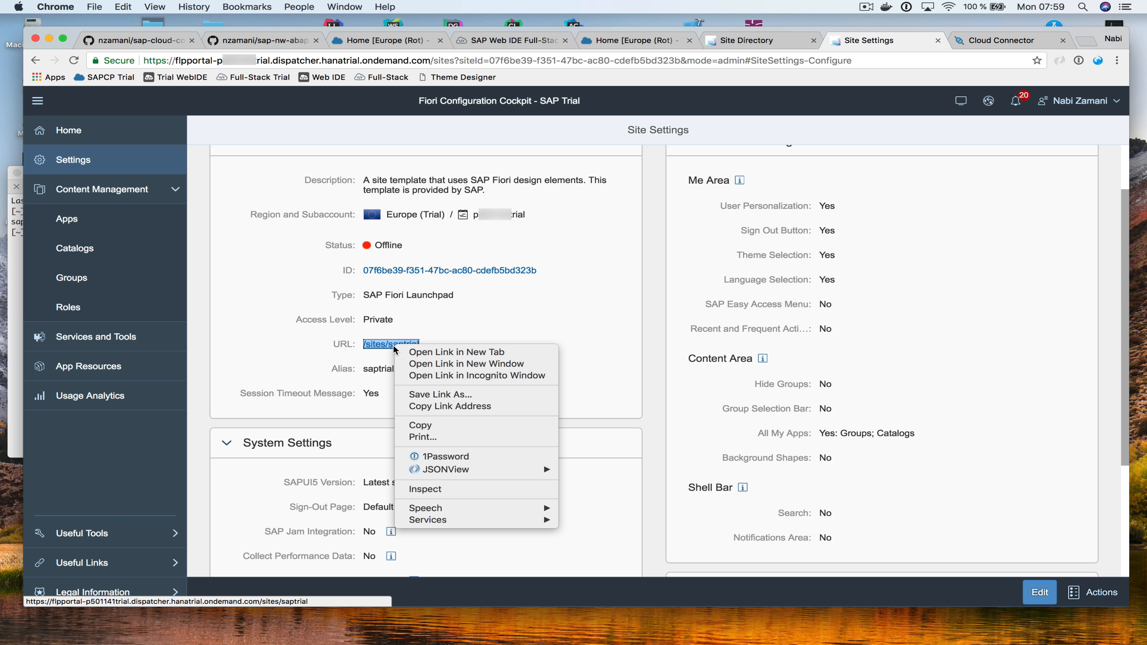
click(454, 352)
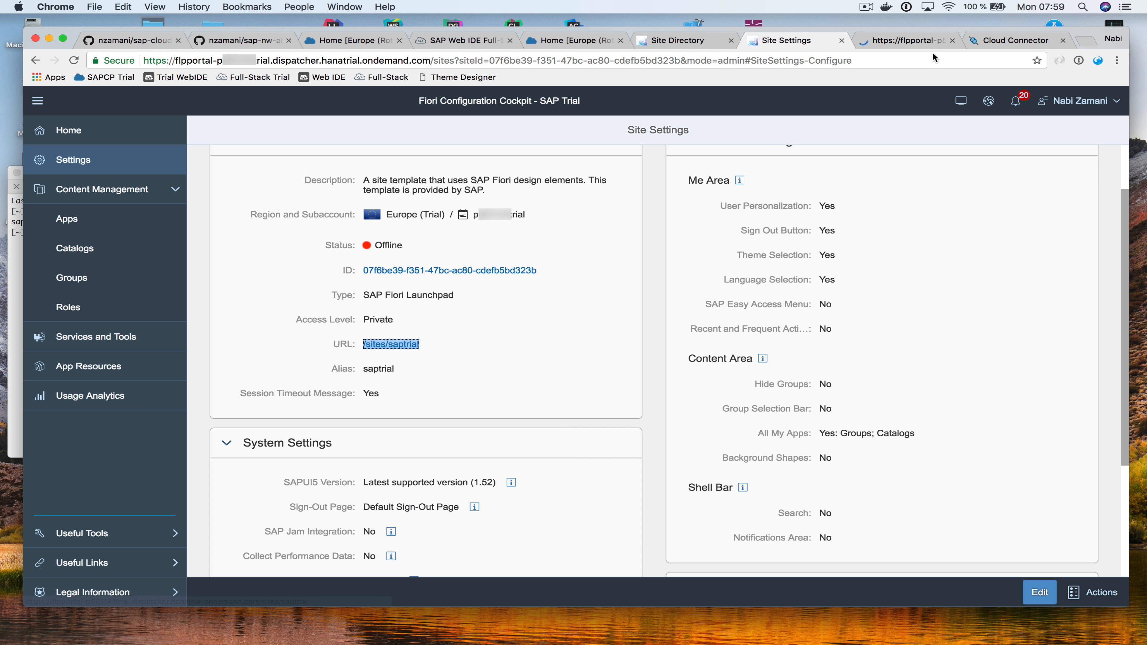
Run the app from the My Title tile, view Baleda and Bionic Research Lab, then close it
click(905, 39)
drag(457, 60, 491, 61)
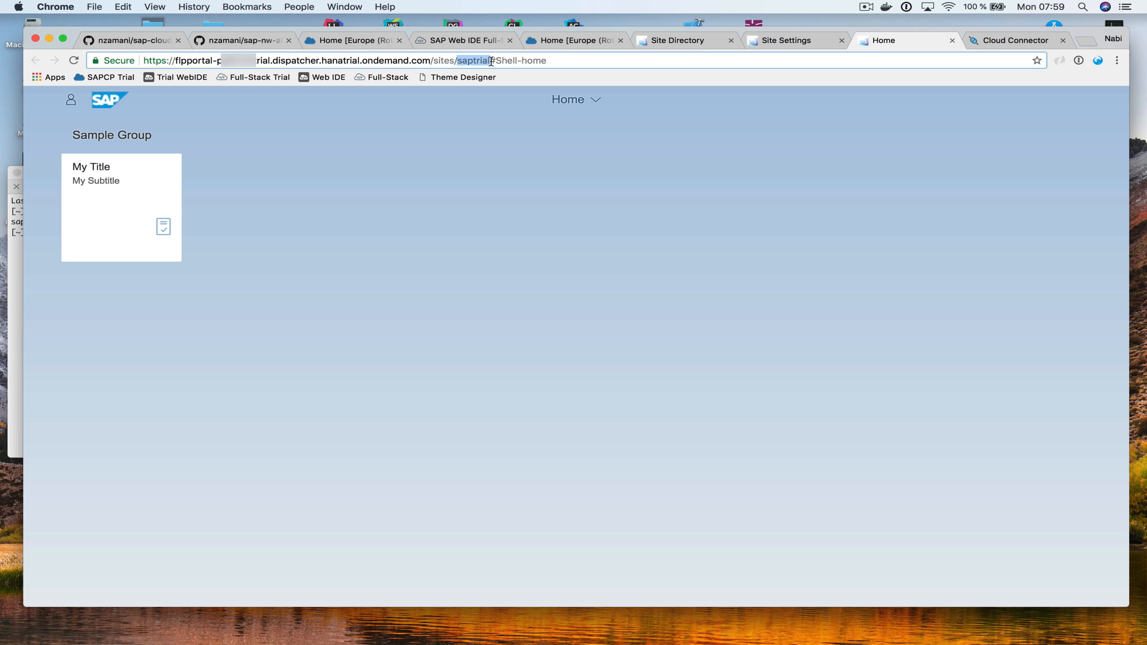
click(112, 211)
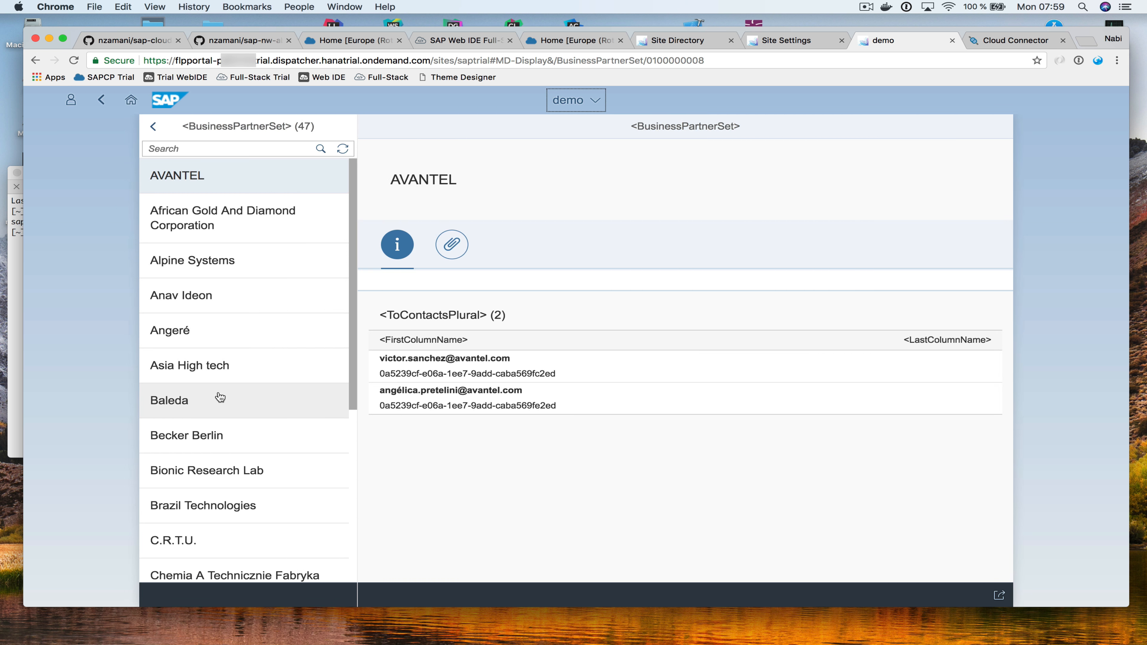
click(222, 399)
click(228, 468)
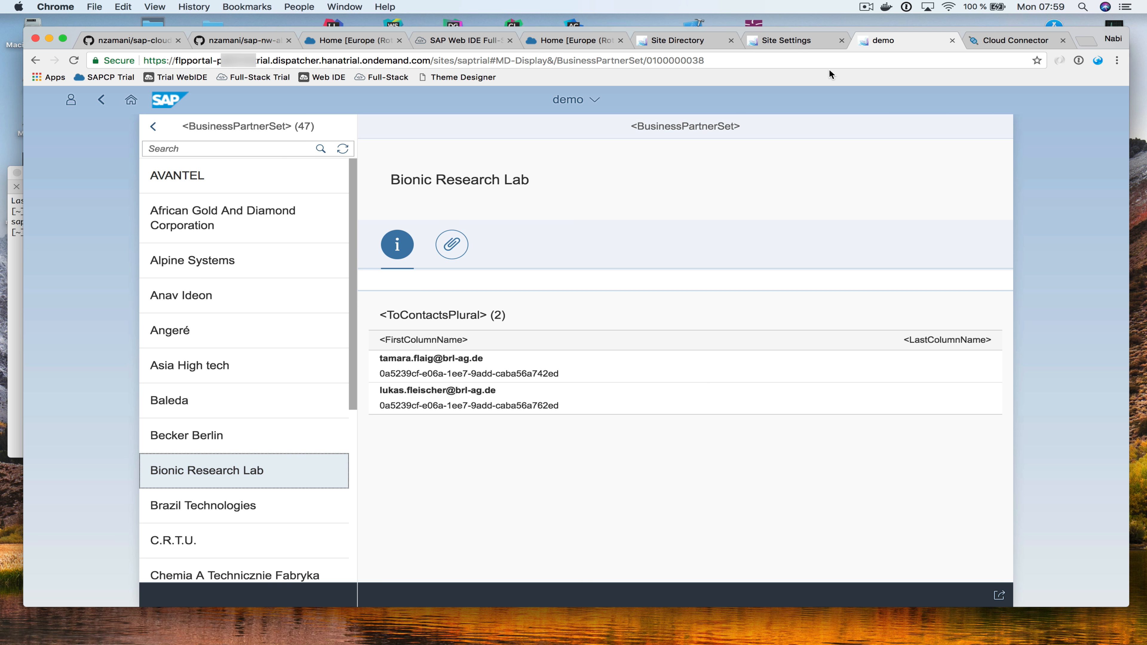
click(953, 40)
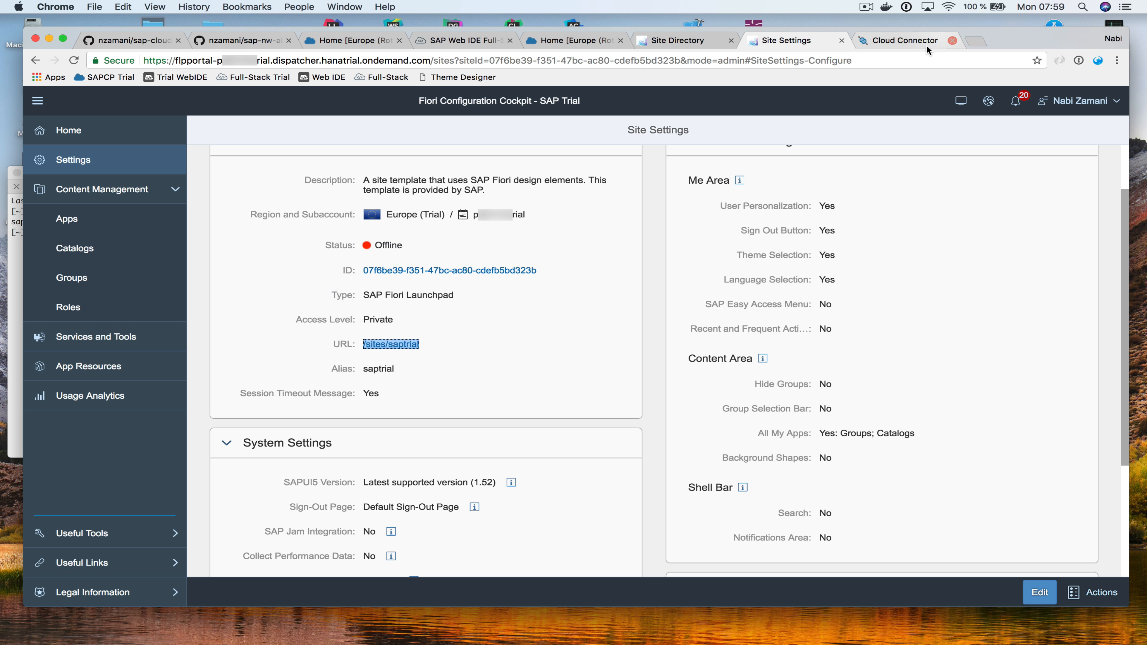
Browse the site's Roles, Catalogs and Groups, ending on Sample Catalog's properties
click(97, 308)
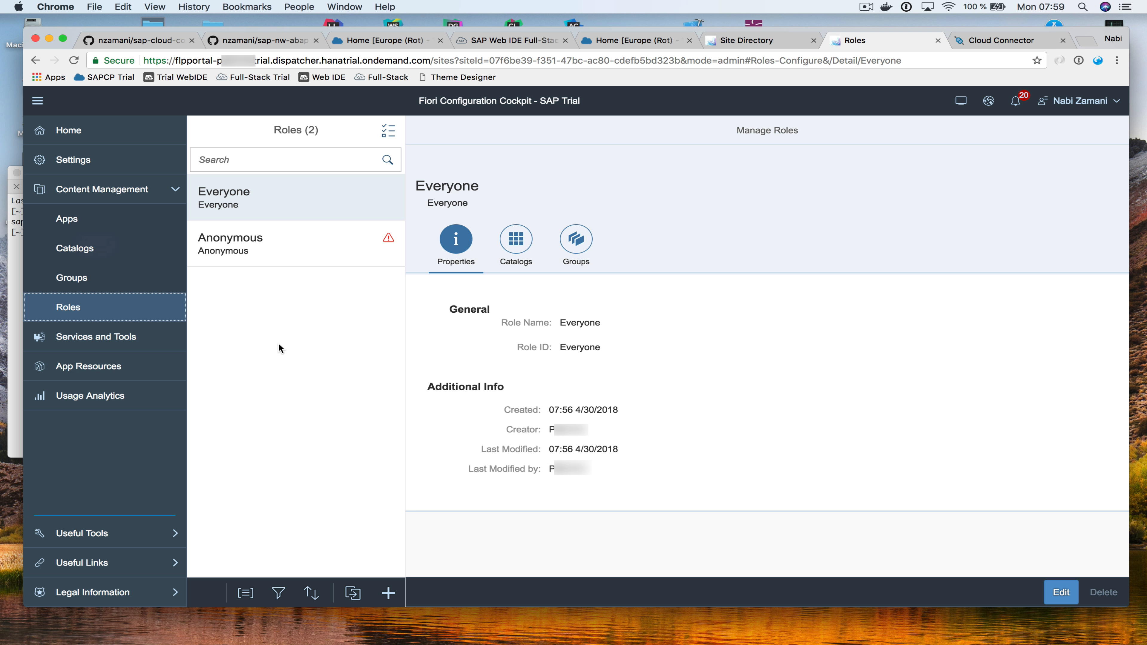
click(85, 253)
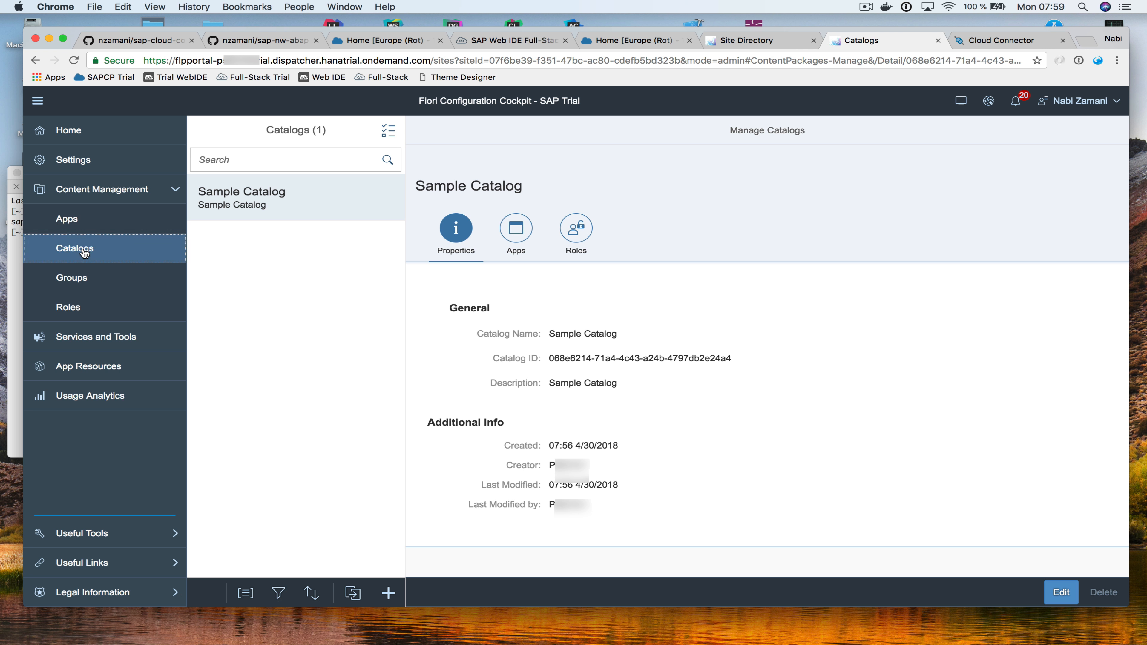
click(80, 280)
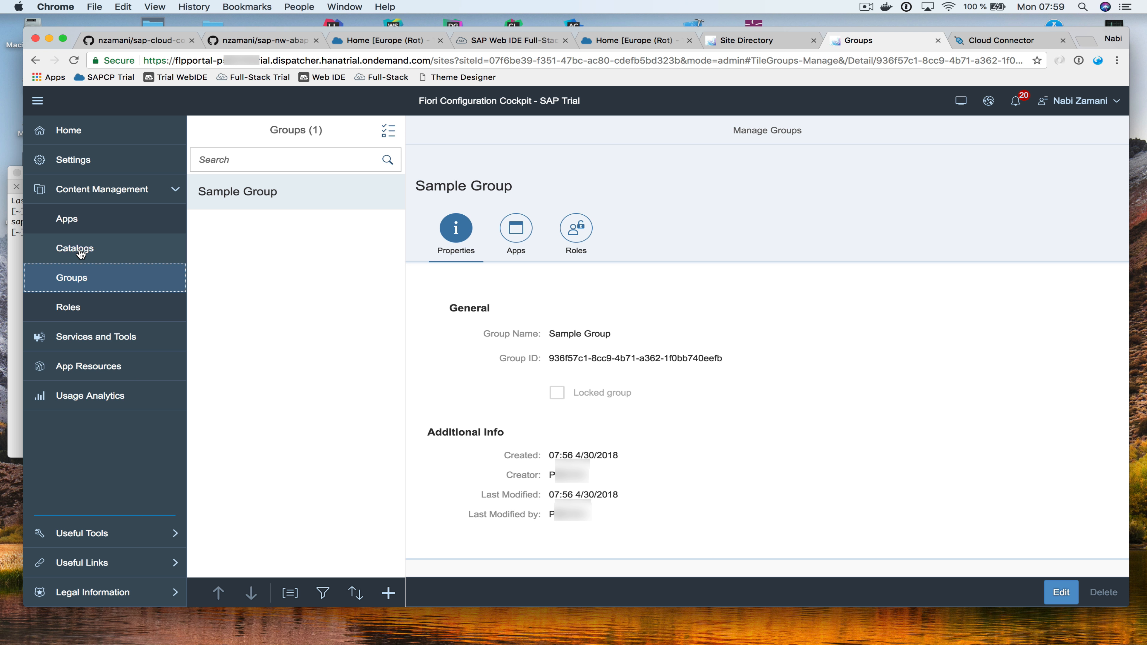
click(80, 250)
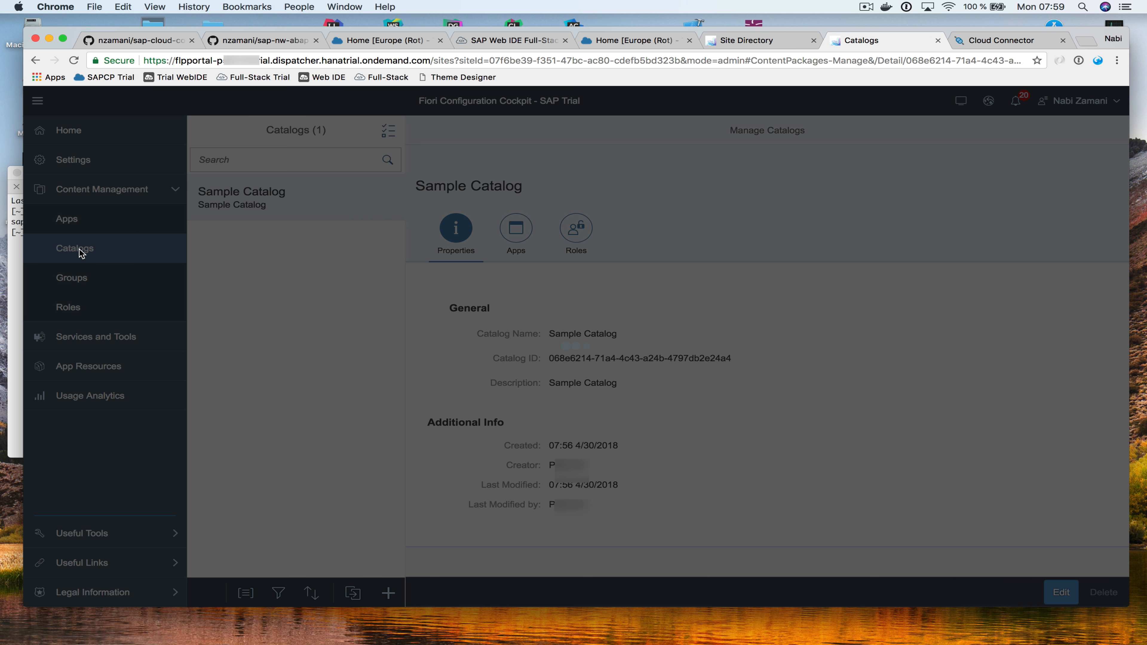